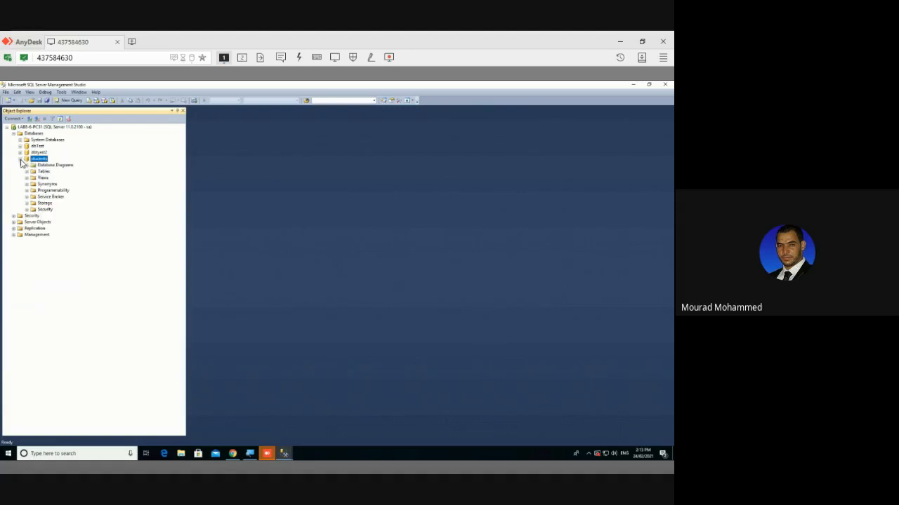
Expand and collapse the students Tables folder, then select the students Security folder
{"action": "left_click", "coordinate": [26, 172]}
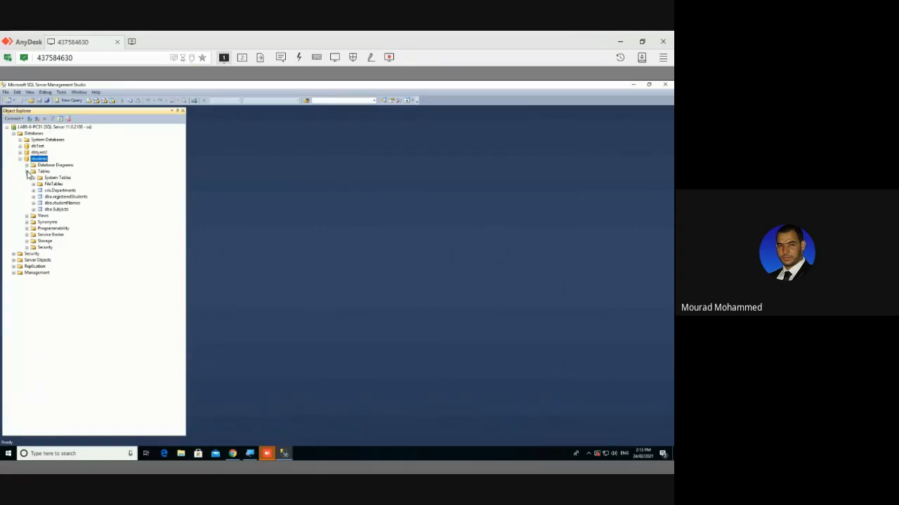
{"action": "left_click", "coordinate": [26, 171]}
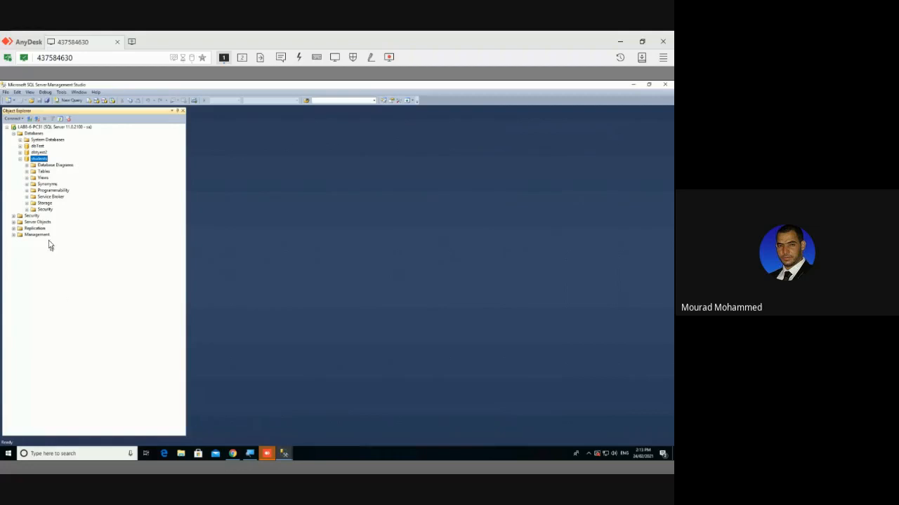
{"action": "left_click", "coordinate": [46, 210]}
Collapse Databases and expand the server-level Security folder
{"action": "left_click", "coordinate": [26, 217]}
{"action": "left_click", "coordinate": [75, 129]}
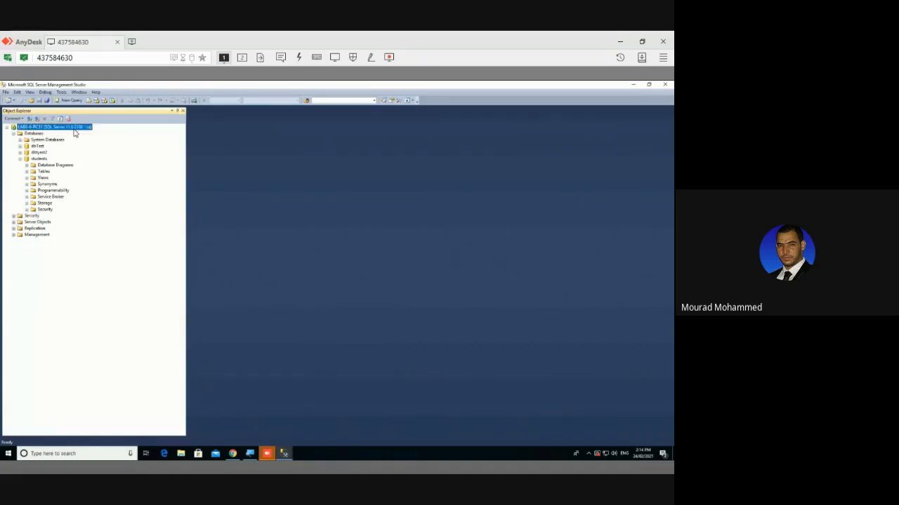
{"action": "left_click", "coordinate": [14, 134]}
{"action": "left_click", "coordinate": [21, 141]}
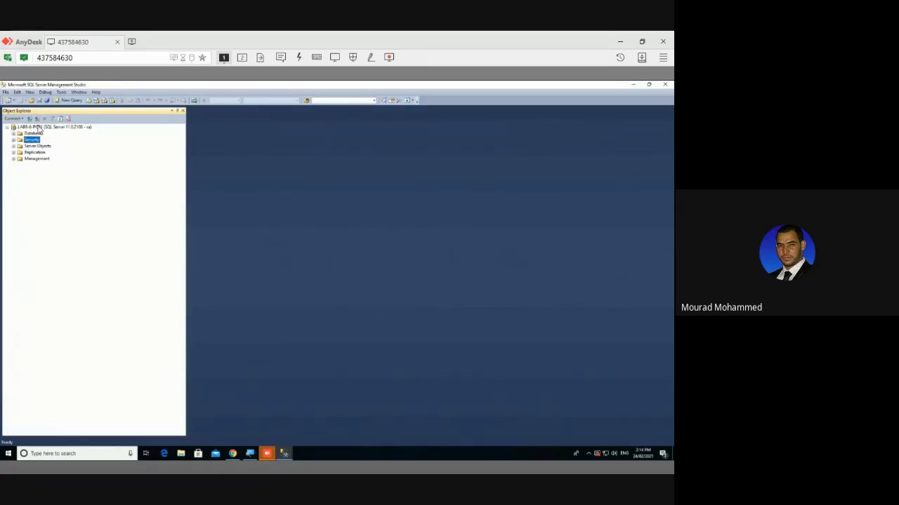
{"action": "left_click", "coordinate": [40, 127]}
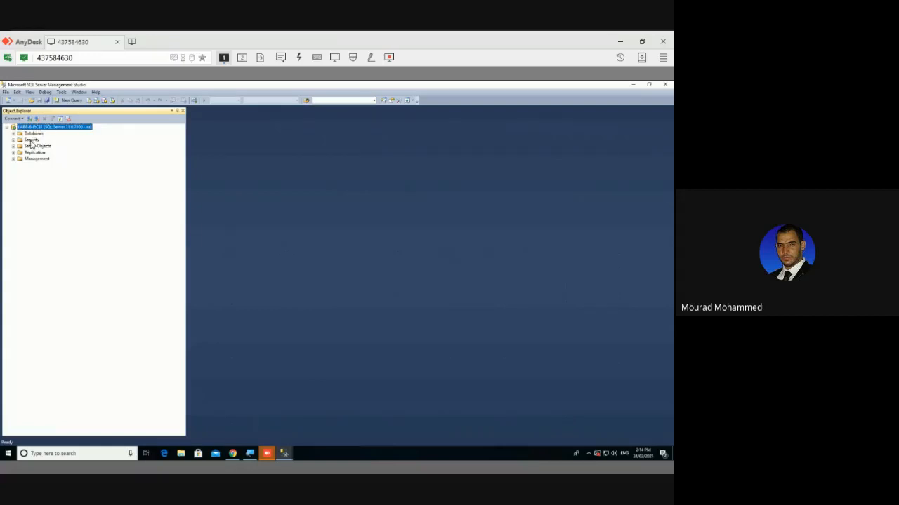
{"action": "left_click", "coordinate": [32, 140]}
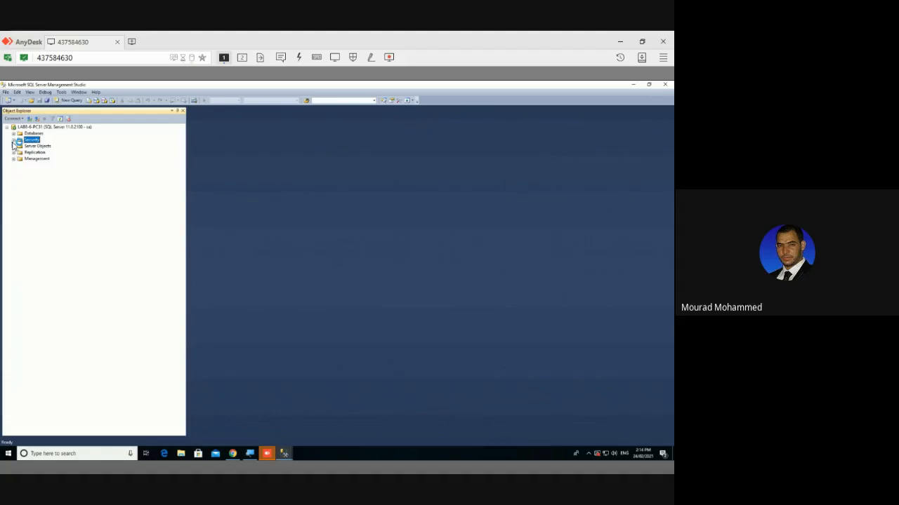
{"action": "left_click", "coordinate": [13, 141]}
Re-expand Databases and the students database's Security folder to reveal its Users folder
{"action": "left_click", "coordinate": [13, 133]}
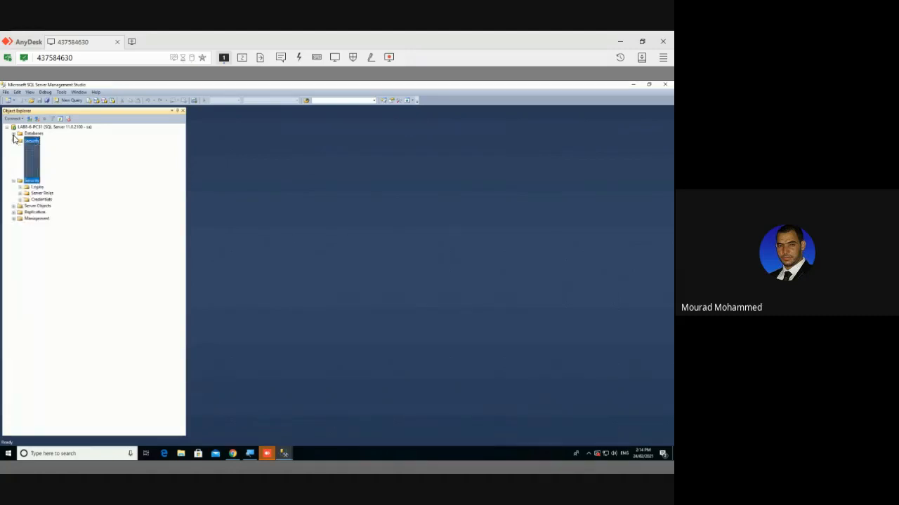
{"action": "left_click", "coordinate": [26, 209]}
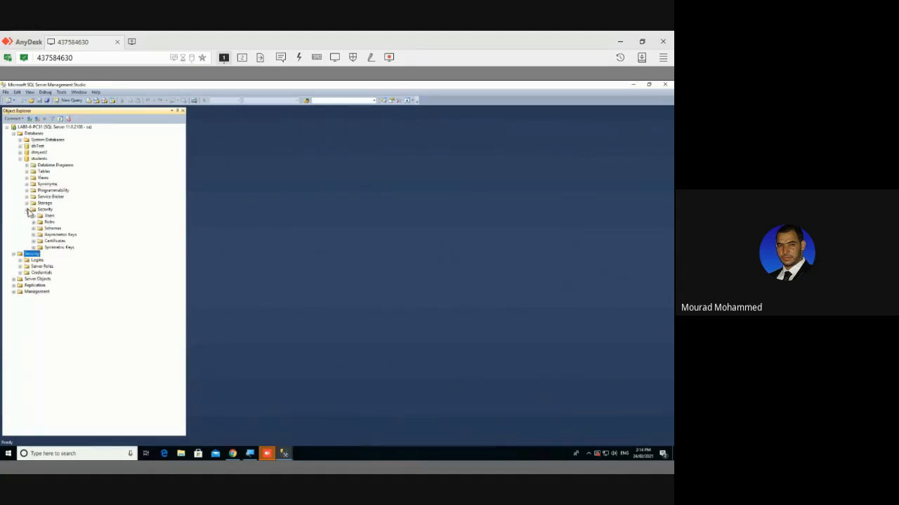
{"action": "left_click", "coordinate": [44, 216]}
{"action": "left_click", "coordinate": [40, 160]}
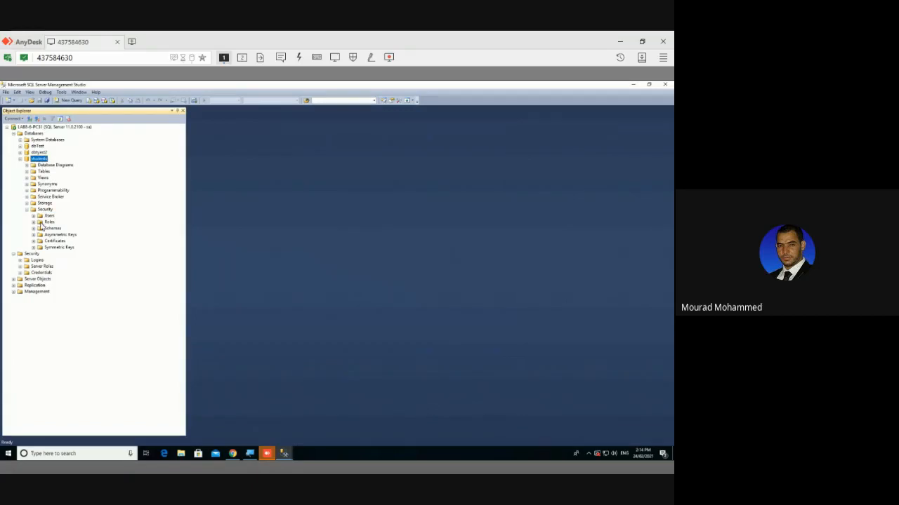
Expand the server Logins folder to list the existing logins
{"action": "left_click", "coordinate": [31, 254]}
{"action": "left_click", "coordinate": [20, 260]}
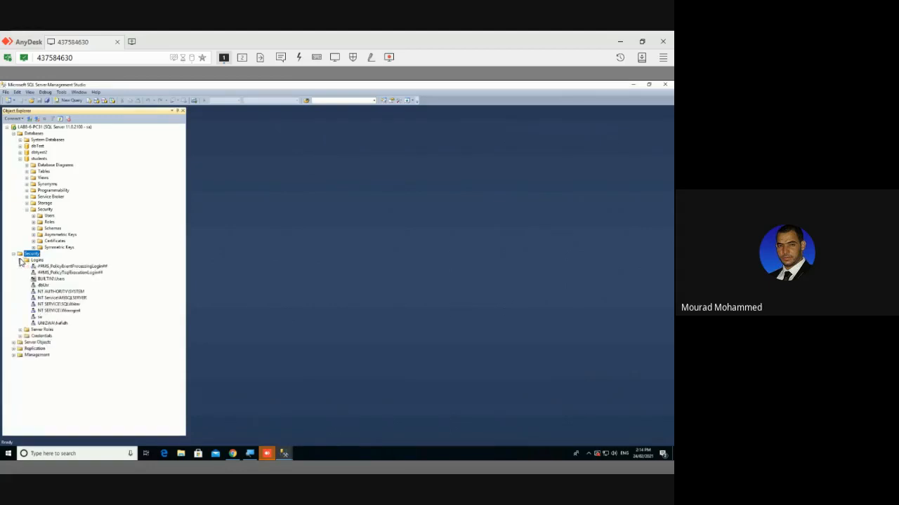
{"action": "left_click", "coordinate": [35, 260]}
{"action": "right_click", "coordinate": [34, 262]}
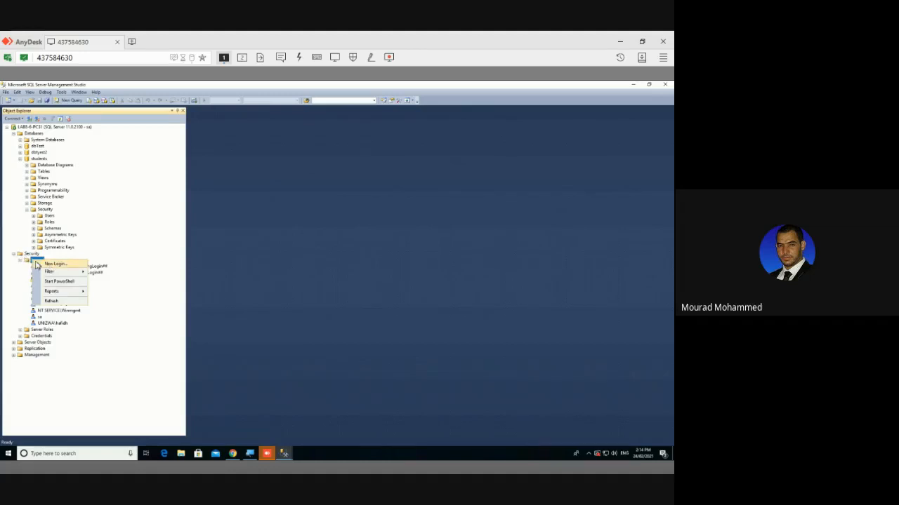
{"action": "left_click", "coordinate": [31, 263]}
Create login User1 with SQL Server authentication and a matching password in both boxes
{"action": "right_click", "coordinate": [31, 262]}
{"action": "left_click", "coordinate": [40, 264]}
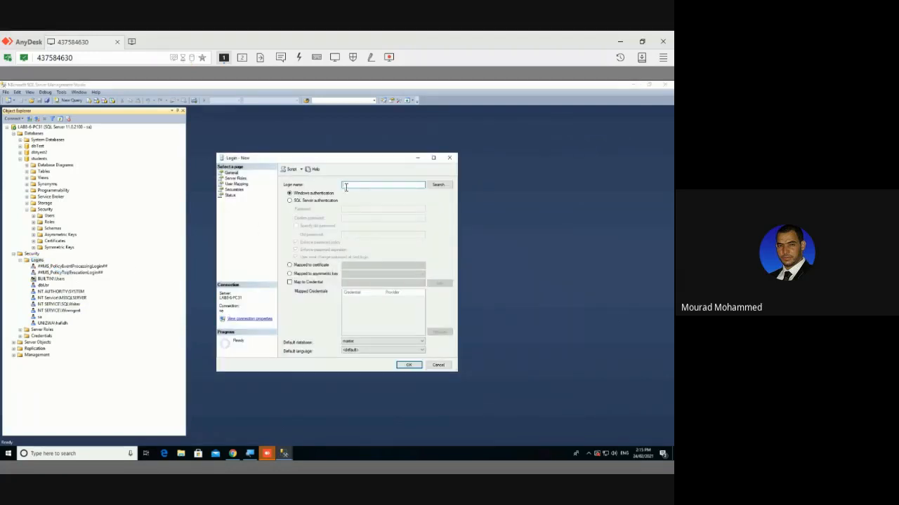
{"action": "type", "text": "User1"}
{"action": "left_click", "coordinate": [313, 203]}
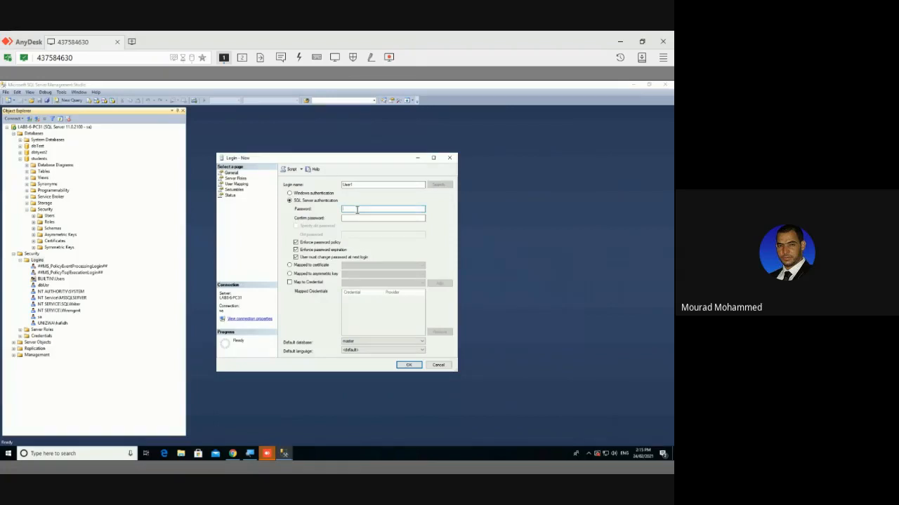
{"action": "type", "text": "12"}
{"action": "left_click", "coordinate": [359, 218]}
{"action": "type", "text": "123"}
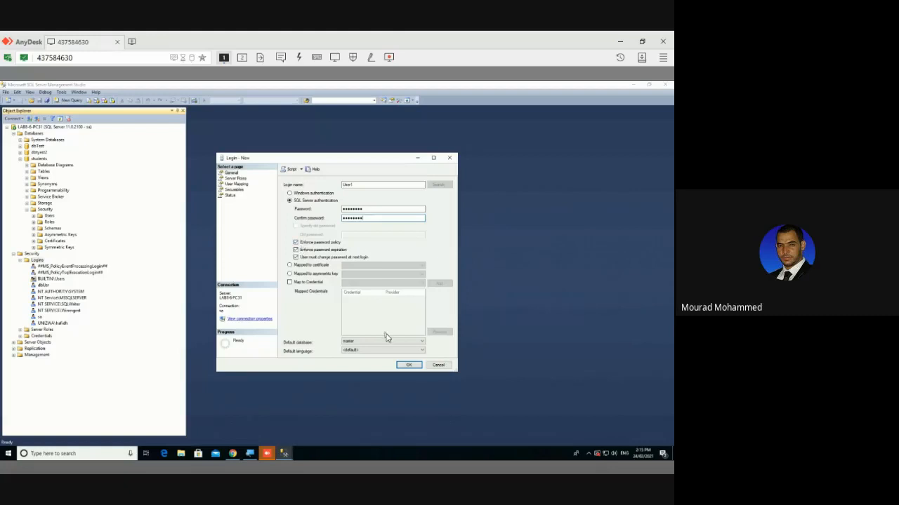
{"action": "left_click", "coordinate": [351, 209]}
{"action": "double_click", "coordinate": [352, 209]}
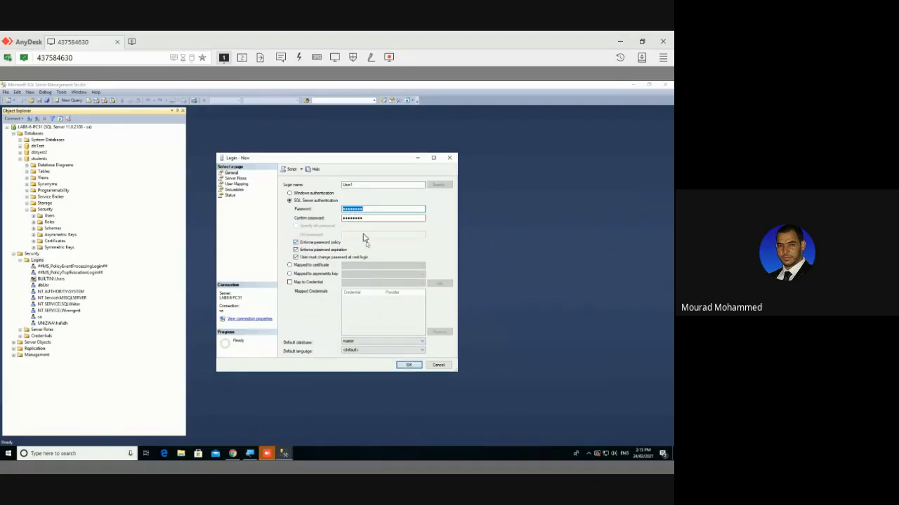
{"action": "left_click", "coordinate": [408, 366]}
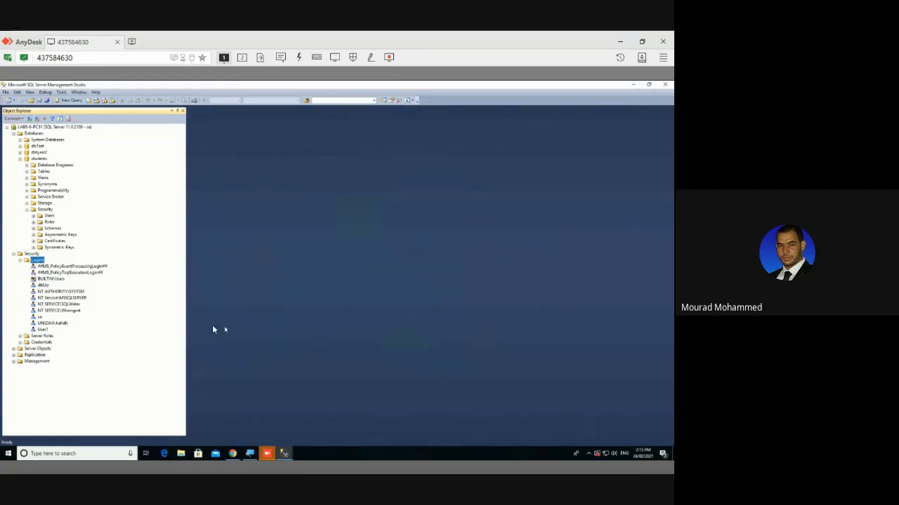
Attempt a SQL Server authentication login User2 with a short password, which is rejected
{"action": "left_click", "coordinate": [43, 330]}
{"action": "right_click", "coordinate": [36, 255]}
{"action": "left_click", "coordinate": [30, 261]}
{"action": "right_click", "coordinate": [32, 261]}
{"action": "left_click", "coordinate": [43, 268]}
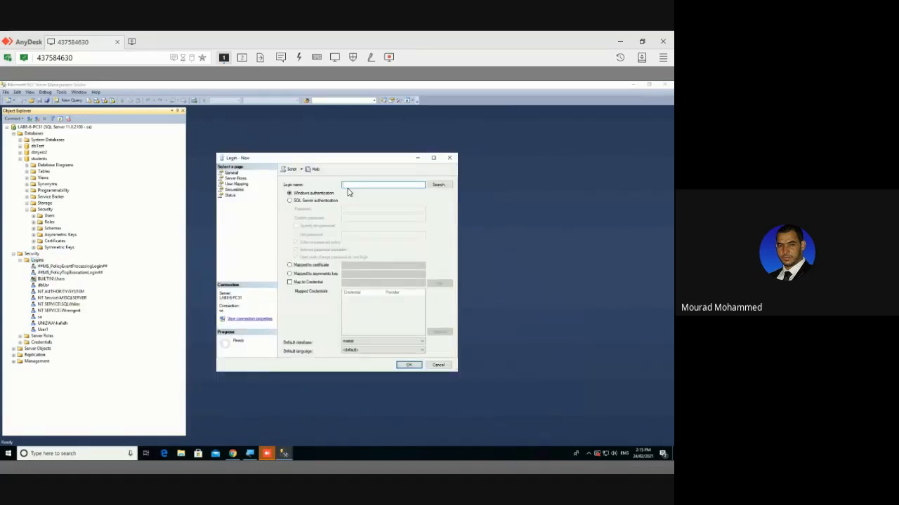
{"action": "type", "text": "USer2"}
{"action": "left_click", "coordinate": [334, 201]}
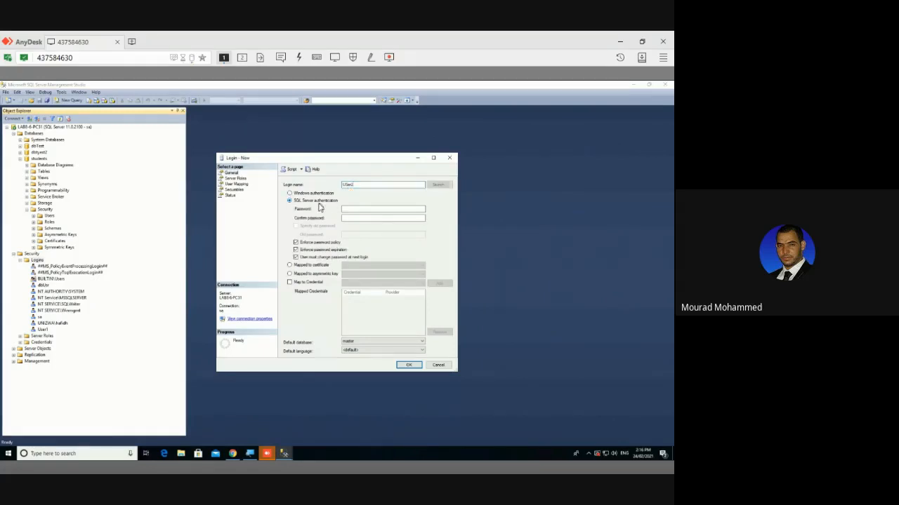
{"action": "left_click", "coordinate": [372, 208]}
{"action": "left_click", "coordinate": [358, 218]}
{"action": "type", "text": "1"}
{"action": "left_click", "coordinate": [406, 365]}
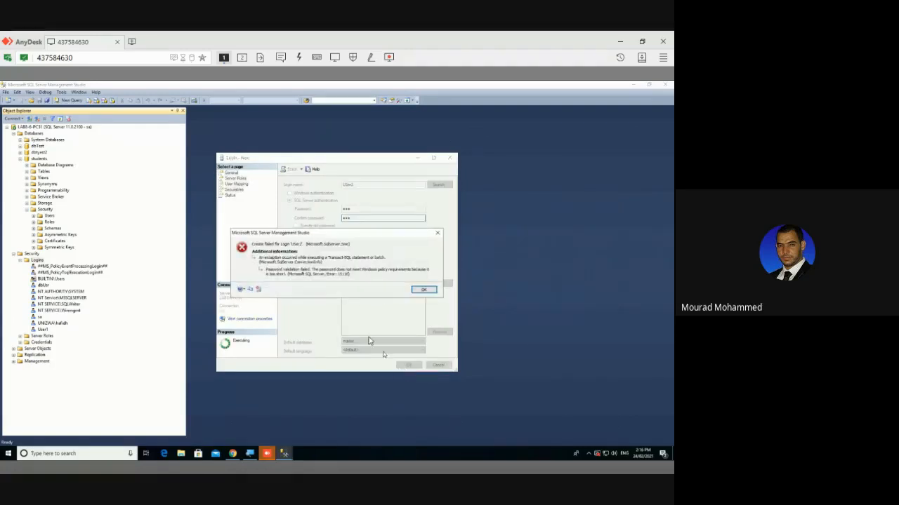
Move aside and dismiss the password-too-short error
{"action": "left_click_drag", "start_coordinate": [295, 236], "coordinate": [304, 217]}
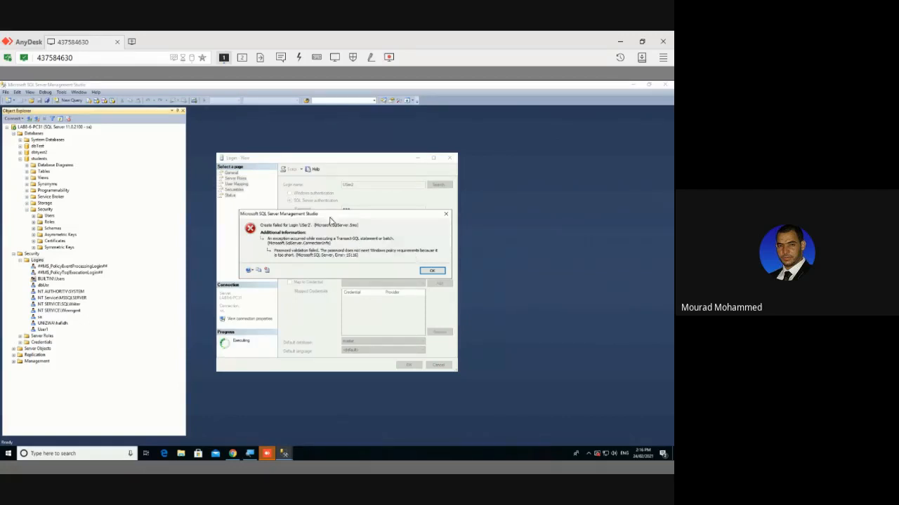
{"action": "left_click_drag", "start_coordinate": [330, 221], "coordinate": [352, 302]}
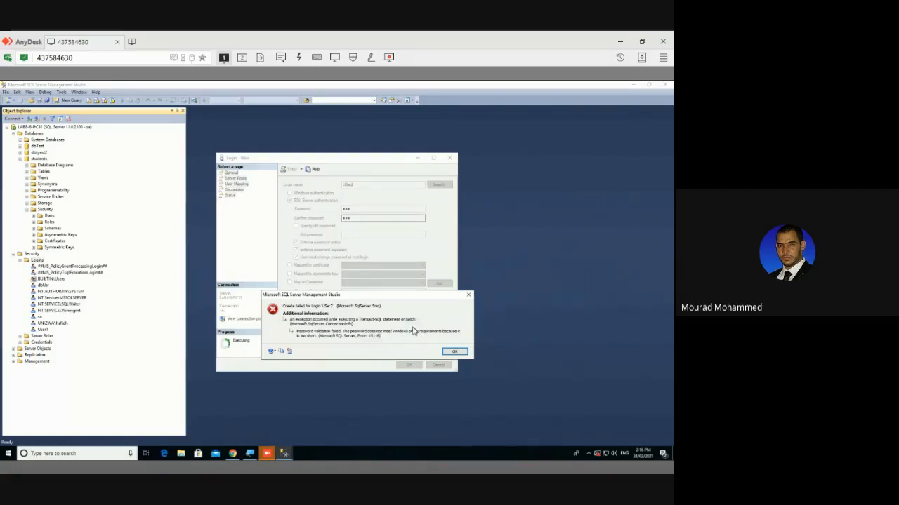
{"action": "left_click", "coordinate": [455, 351]}
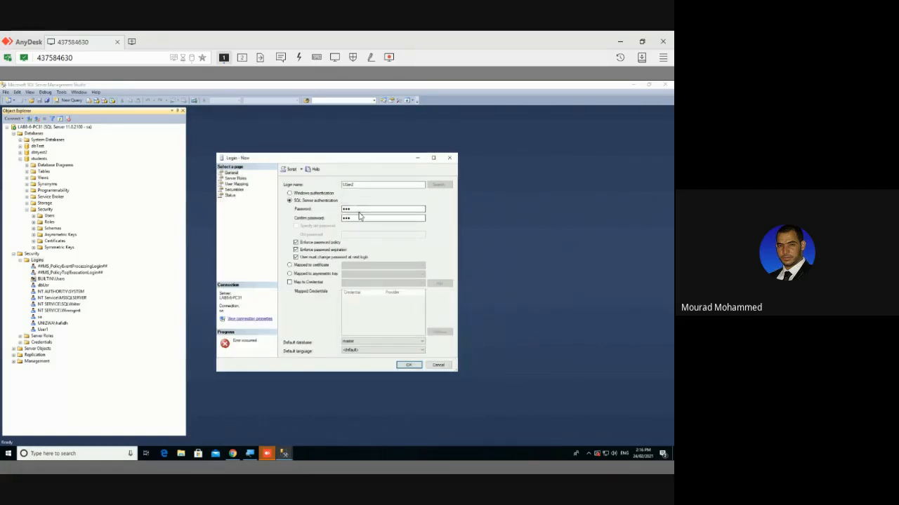
Edit the password and retry creating User2, which fails the policy again
{"action": "left_click_drag", "start_coordinate": [354, 209], "coordinate": [345, 218]}
{"action": "left_click", "coordinate": [348, 185]}
{"action": "left_click", "coordinate": [353, 209]}
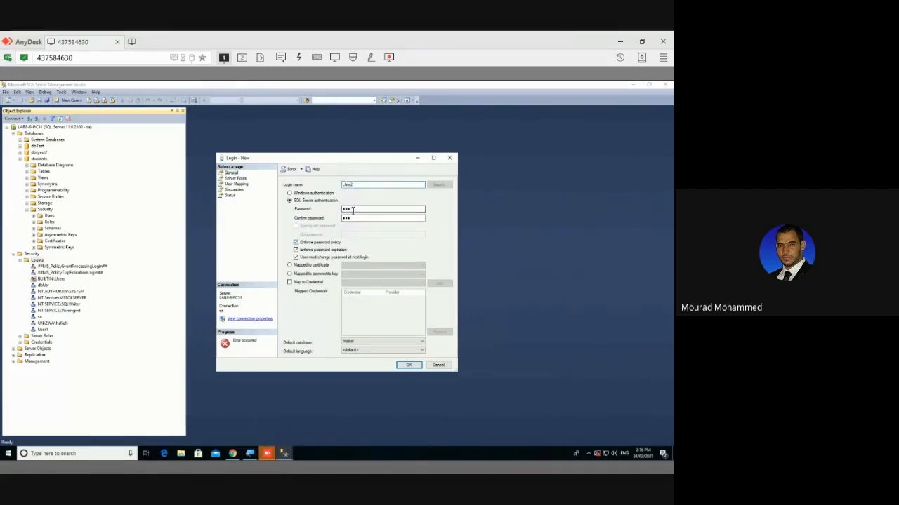
{"action": "left_click", "coordinate": [406, 365]}
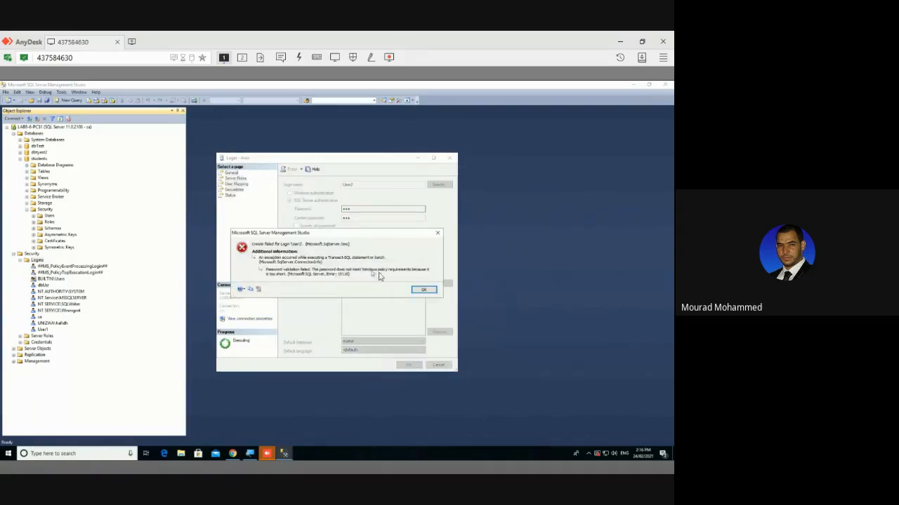
{"action": "left_click", "coordinate": [420, 290]}
{"action": "double_click", "coordinate": [345, 208]}
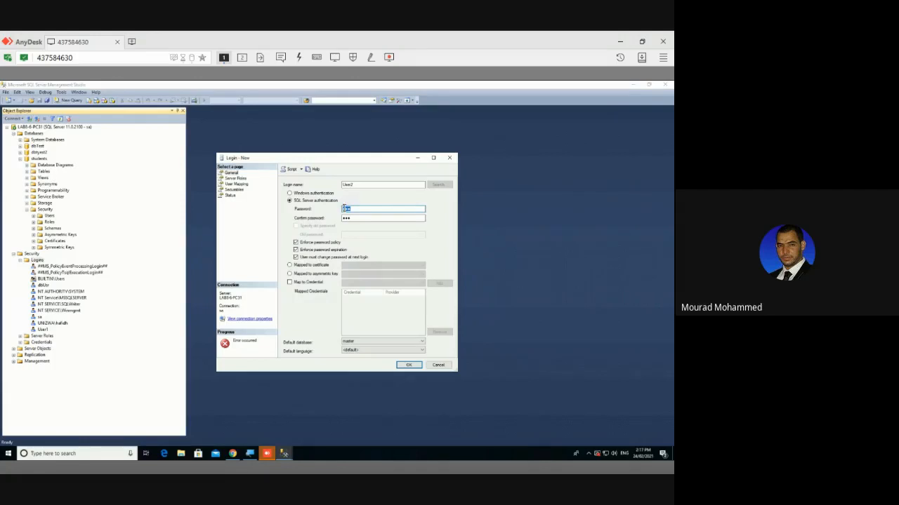
{"action": "left_click", "coordinate": [9, 455]}
Launch Control Panel by searching 'control' and list all items as small icons
{"action": "type", "text": "c"}
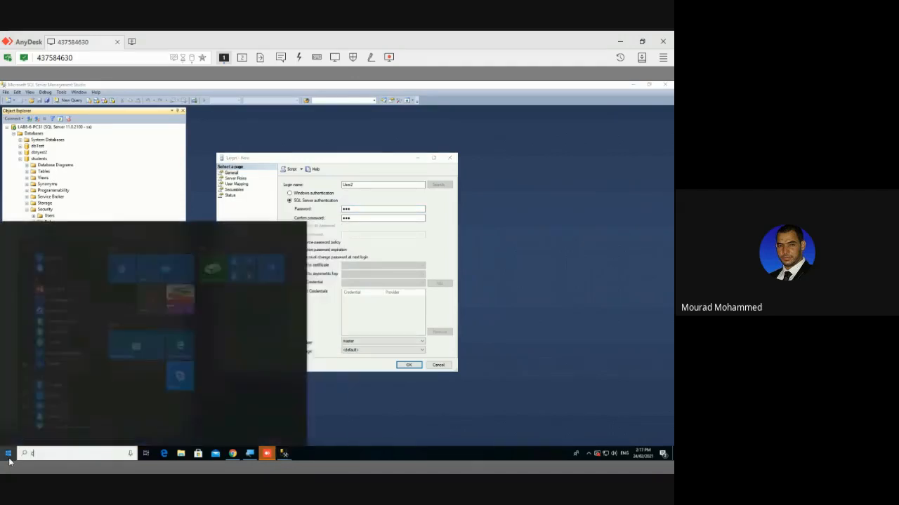
{"action": "type", "text": "ontrol"}
{"action": "key", "text": "Return"}
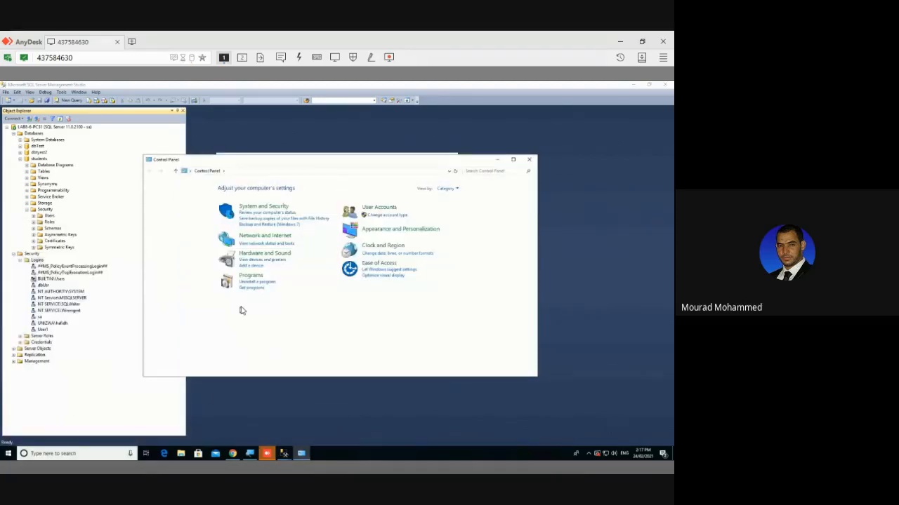
{"action": "left_click", "coordinate": [445, 189]}
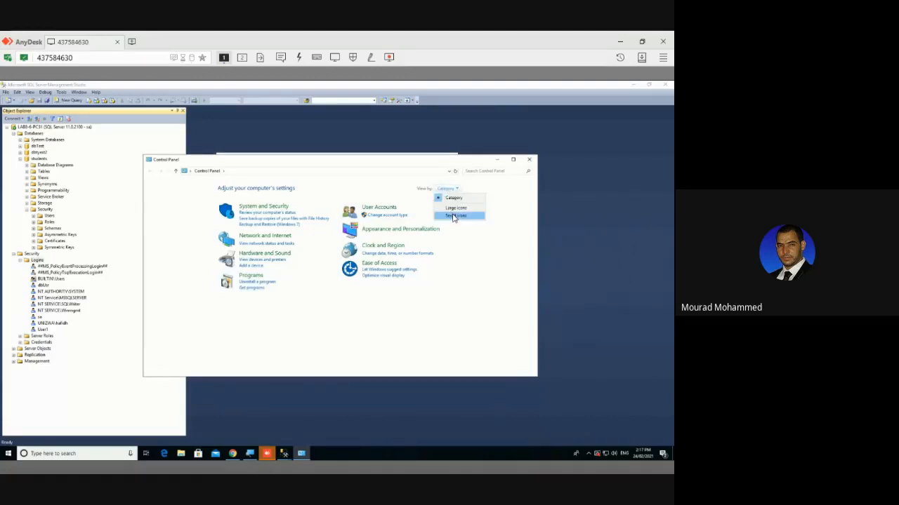
{"action": "left_click", "coordinate": [453, 216]}
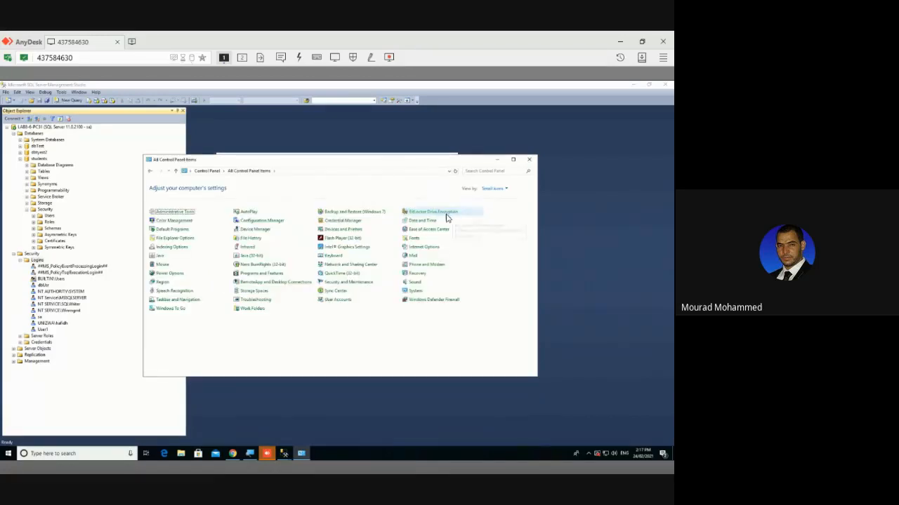
Open Administrative Tools and bring its window to the front
{"action": "left_click", "coordinate": [176, 215]}
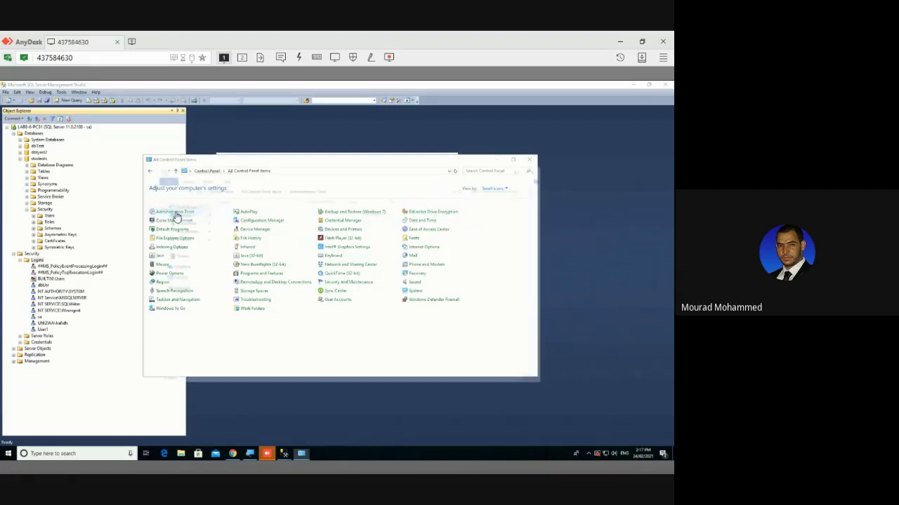
{"action": "left_click_drag", "start_coordinate": [292, 177], "coordinate": [314, 178]}
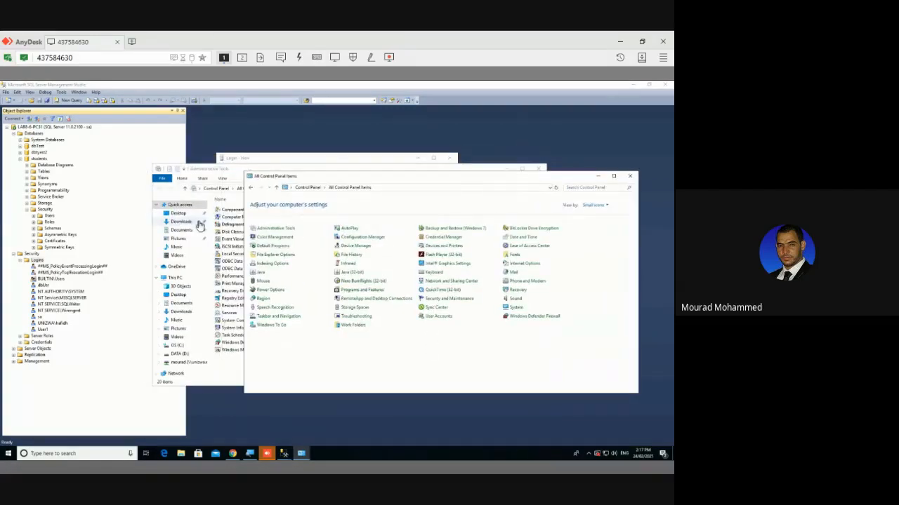
{"action": "left_click", "coordinate": [282, 234]}
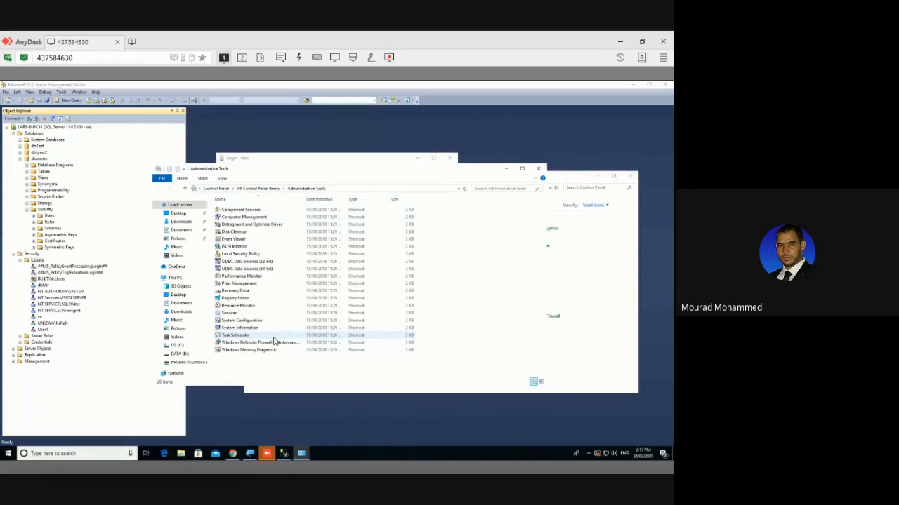
Launch Local Security Policy, dismiss its access-denied error, then close it and Administrative Tools
{"action": "left_click", "coordinate": [242, 256]}
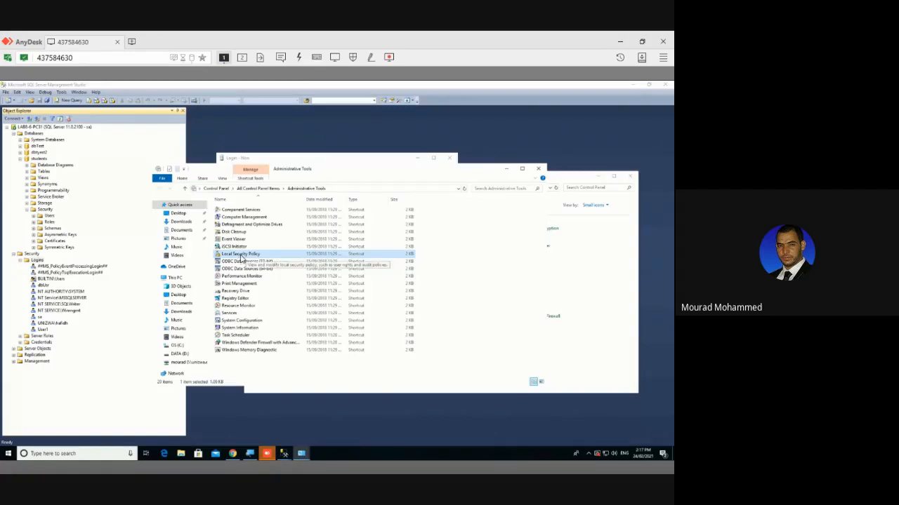
{"action": "double_click", "coordinate": [241, 255]}
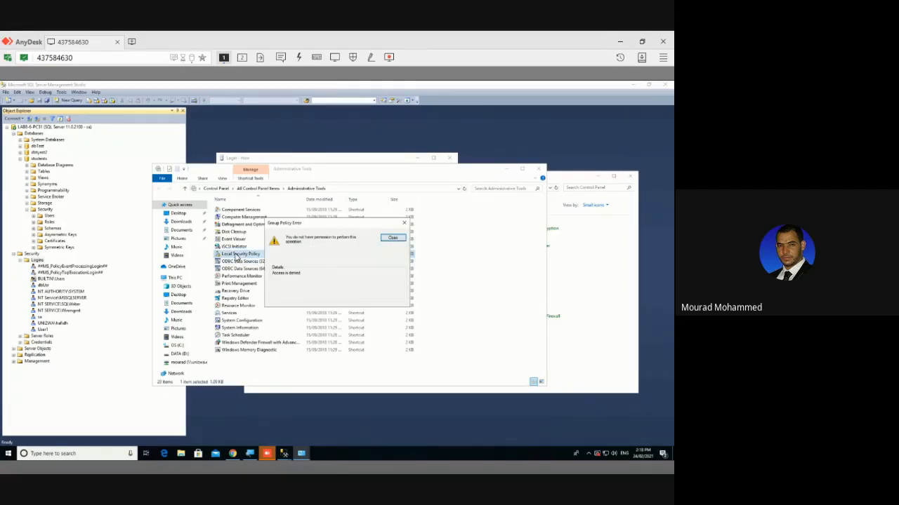
{"action": "left_click", "coordinate": [391, 238]}
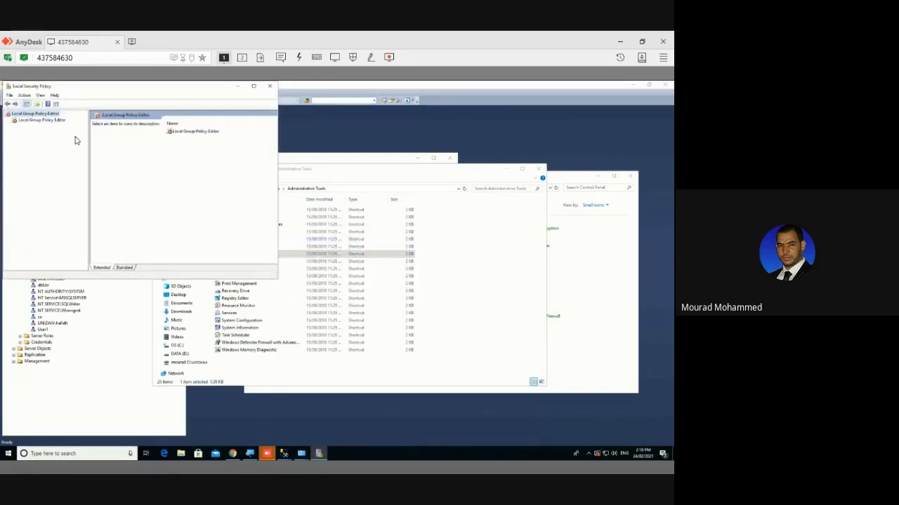
{"action": "left_click", "coordinate": [271, 88]}
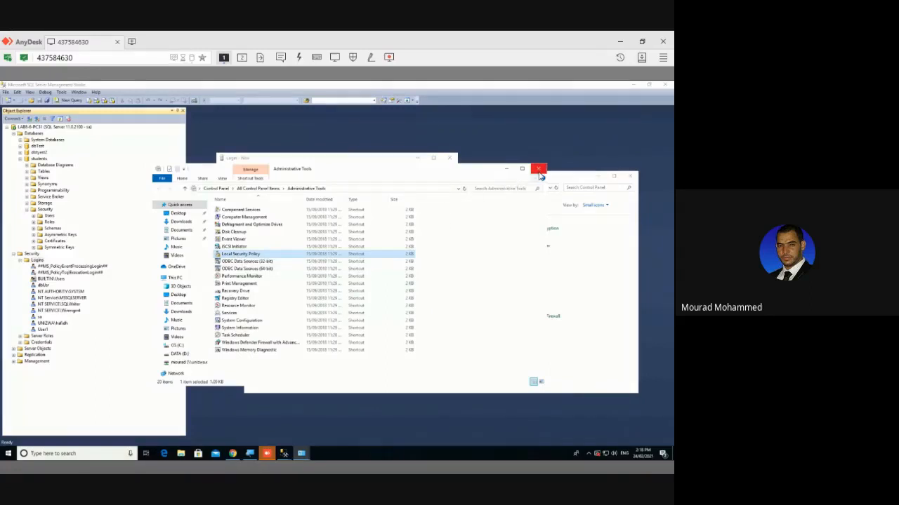
{"action": "left_click", "coordinate": [539, 172]}
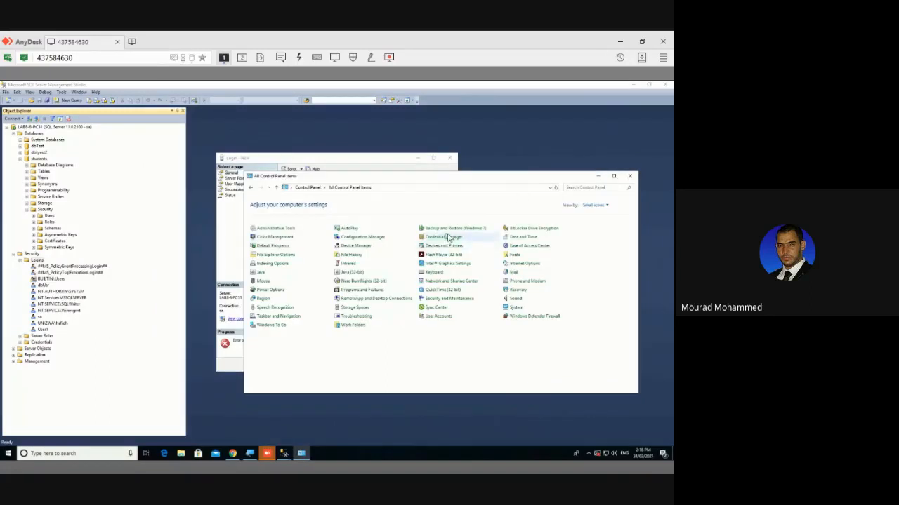
Close Control Panel and retry User2 twice, dismissing each password-policy error
{"action": "left_click", "coordinate": [629, 176]}
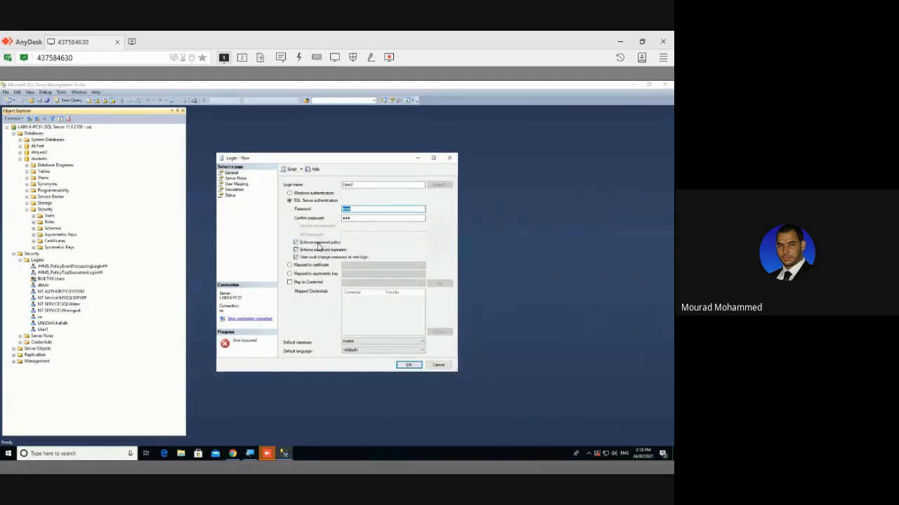
{"action": "left_click", "coordinate": [407, 365]}
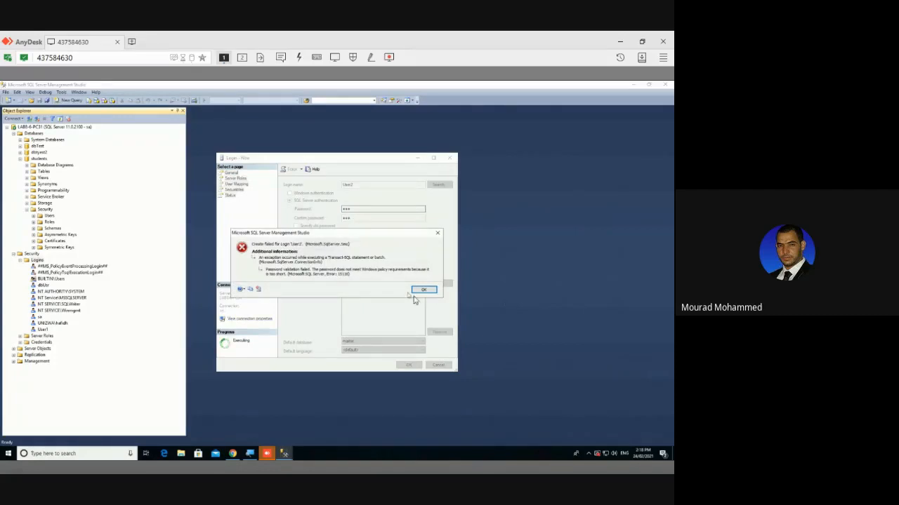
{"action": "left_click", "coordinate": [422, 290]}
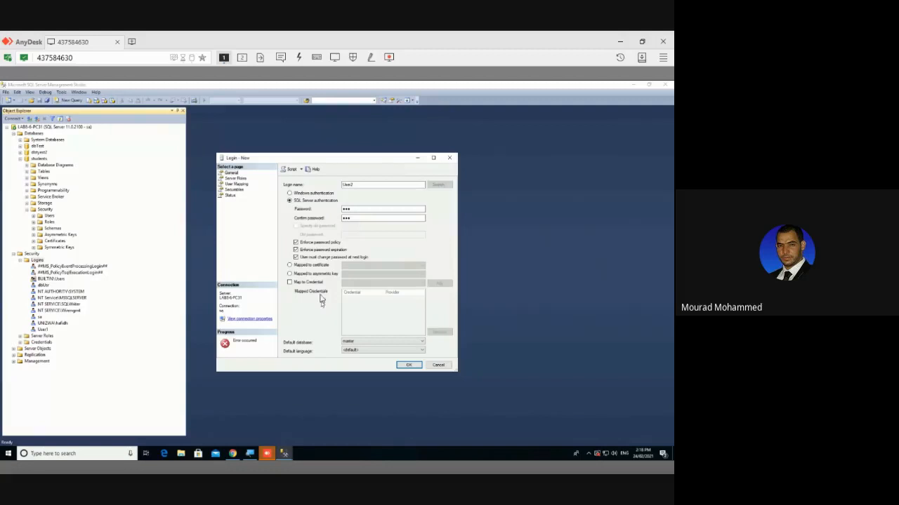
{"action": "left_click", "coordinate": [352, 218]}
{"action": "left_click_drag", "start_coordinate": [352, 209], "coordinate": [342, 211]}
{"action": "left_click", "coordinate": [406, 365]}
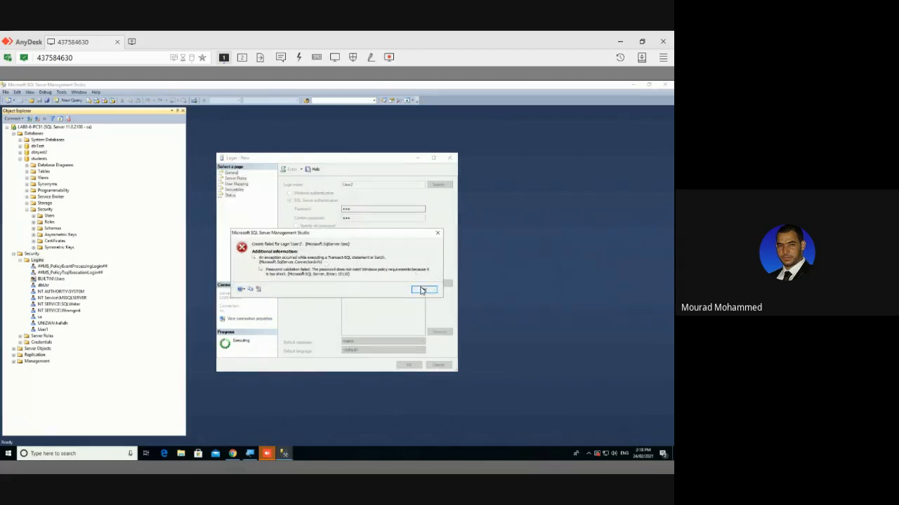
{"action": "left_click", "coordinate": [423, 289]}
Retype the confirmation password and retry, dismissing the password-too-short error again
{"action": "double_click", "coordinate": [349, 208]}
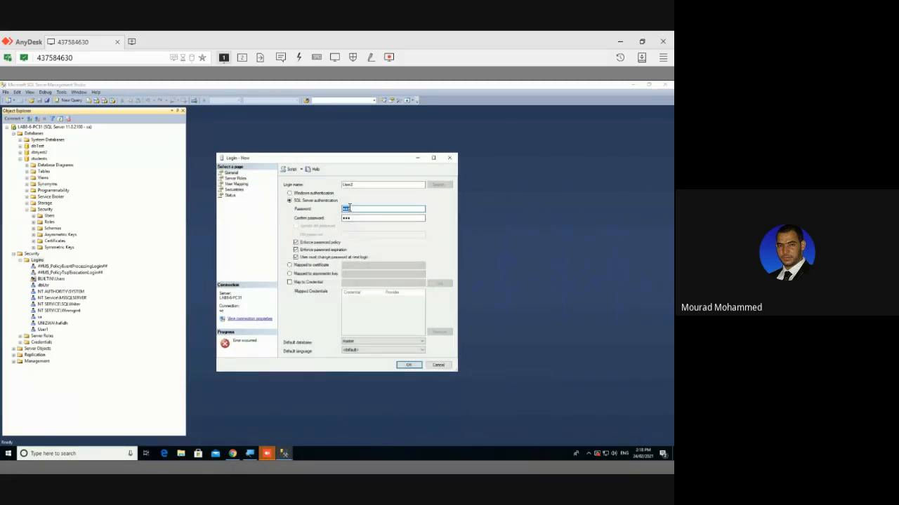
{"action": "left_click", "coordinate": [349, 209]}
{"action": "left_click", "coordinate": [362, 218]}
{"action": "double_click", "coordinate": [360, 218]}
{"action": "type", "text": "•••••••"}
{"action": "key", "text": "BackSpace"}
{"action": "key", "text": "BackSpace"}
{"action": "key", "text": "BackSpace"}
{"action": "key", "text": "BackSpace"}
{"action": "key", "text": "BackSpace"}
{"action": "key", "text": "BackSpace"}
{"action": "key", "text": "BackSpace"}
{"action": "key", "text": "BackSpace"}
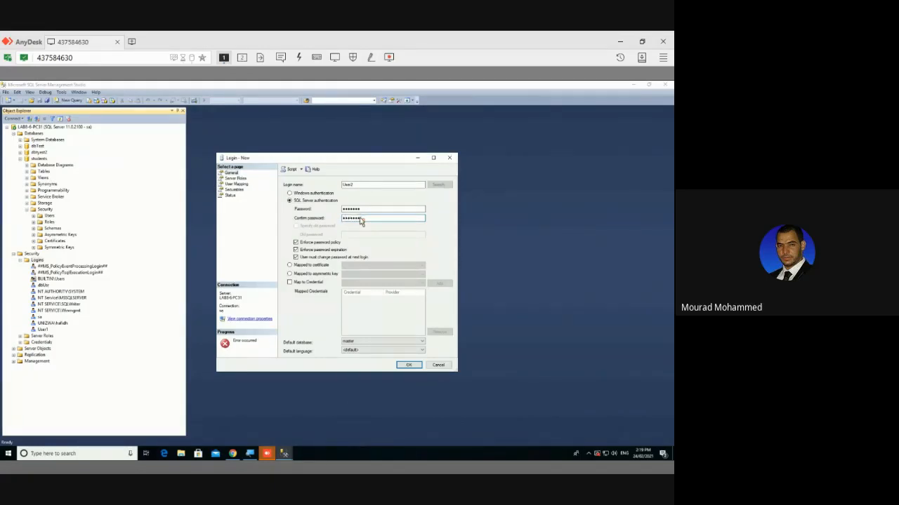
{"action": "left_click", "coordinate": [409, 365]}
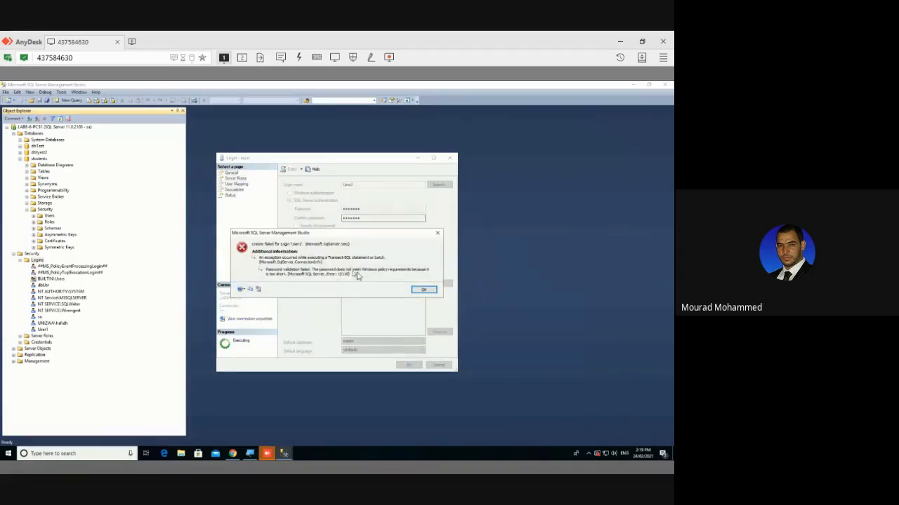
{"action": "left_click_drag", "start_coordinate": [335, 234], "coordinate": [383, 280]}
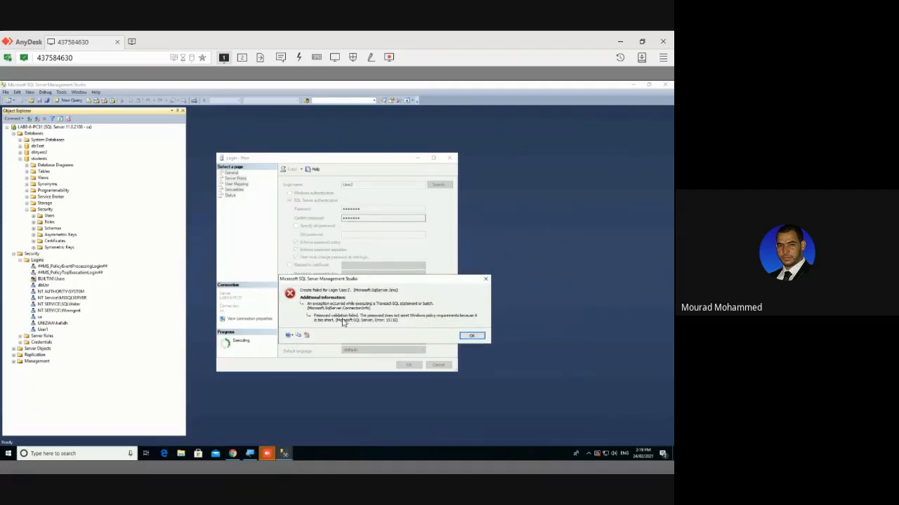
{"action": "left_click", "coordinate": [471, 336]}
Replace the password with a longer one and clear the confirmation field
{"action": "double_click", "coordinate": [349, 209]}
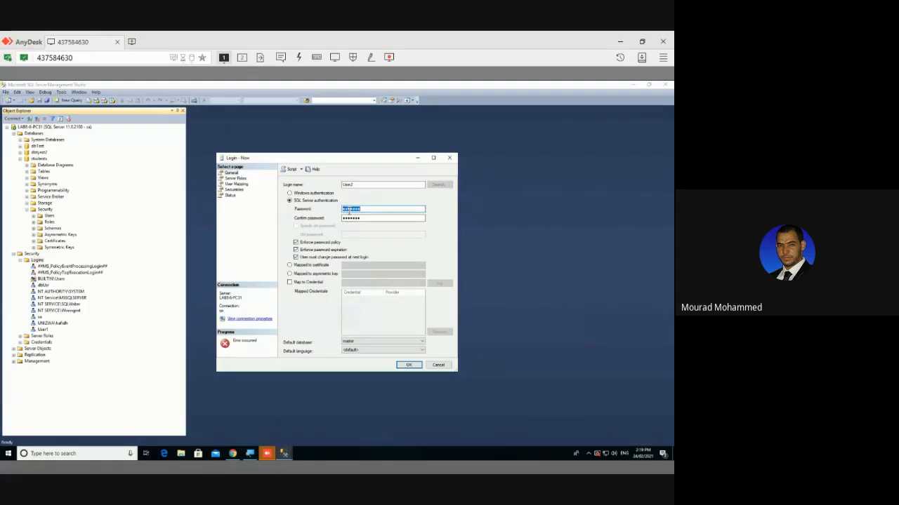
{"action": "type", "text": "1"}
{"action": "key", "text": "Tab"}
{"action": "key", "text": "BackSpace"}
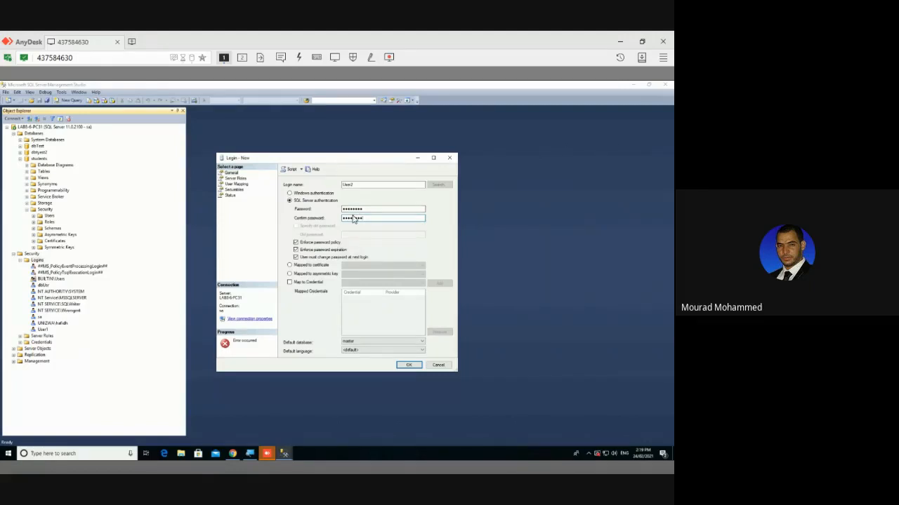
Create User2 with the longer password and check User1 and User2 under Logins
{"action": "left_click", "coordinate": [408, 365]}
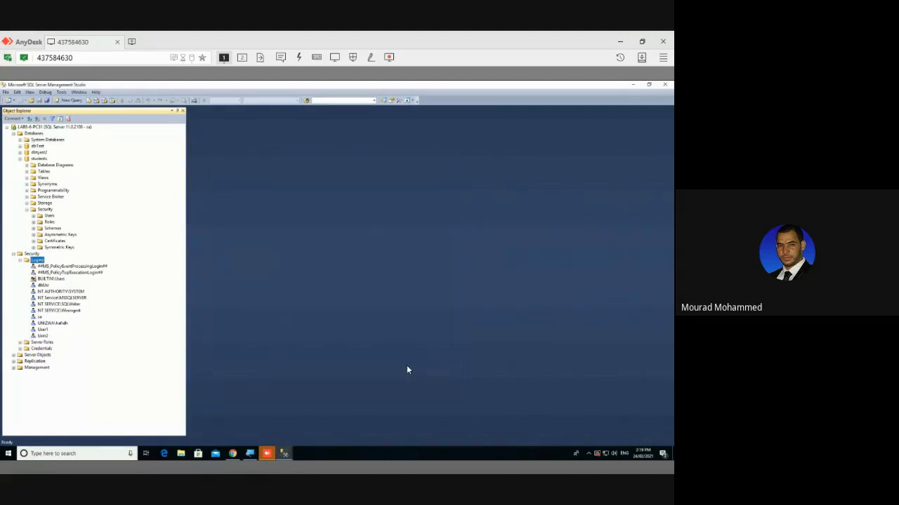
{"action": "left_click", "coordinate": [42, 330]}
{"action": "left_click", "coordinate": [42, 336]}
Create SQL Server authentication login User3 with an 8-character confirmed password, policy enforcement kept on
{"action": "right_click", "coordinate": [44, 262]}
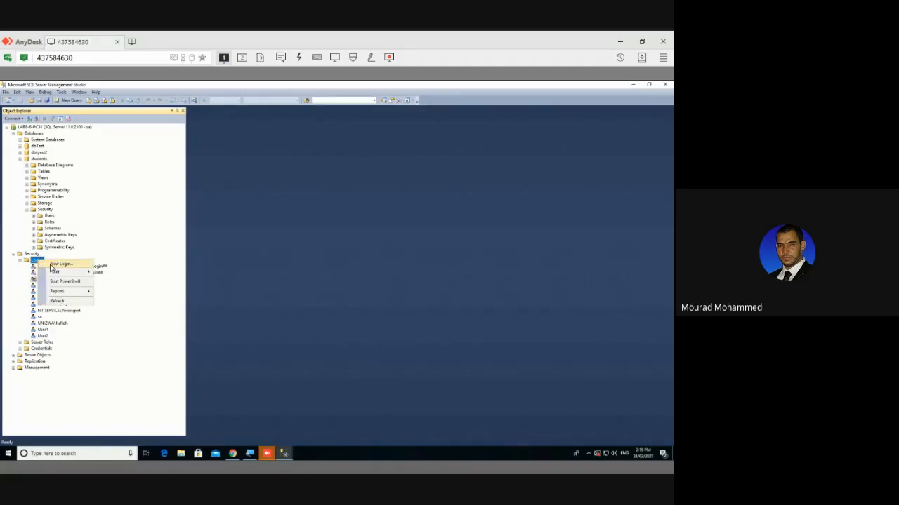
{"action": "left_click", "coordinate": [49, 264]}
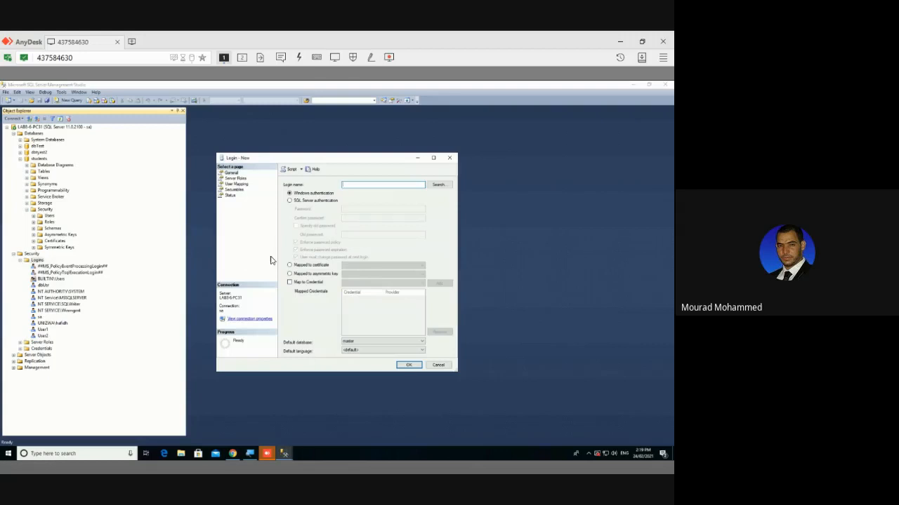
{"action": "type", "text": "User3"}
{"action": "left_click", "coordinate": [312, 201]}
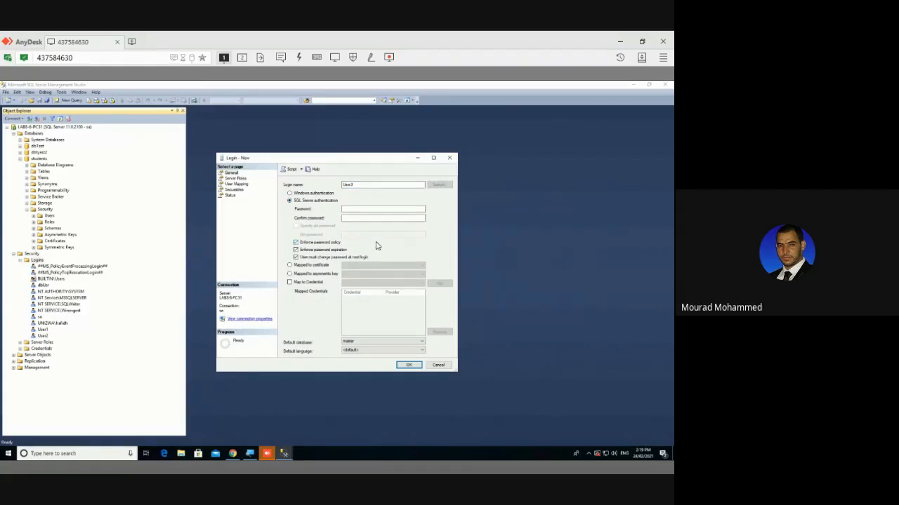
{"action": "left_click", "coordinate": [358, 210]}
{"action": "type", "text": "1"}
{"action": "key", "text": "Tab"}
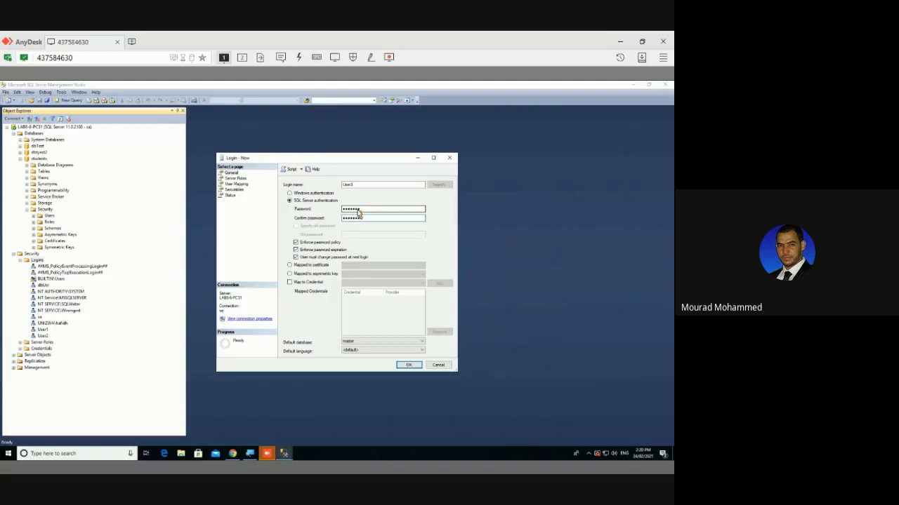
{"action": "left_click", "coordinate": [318, 243]}
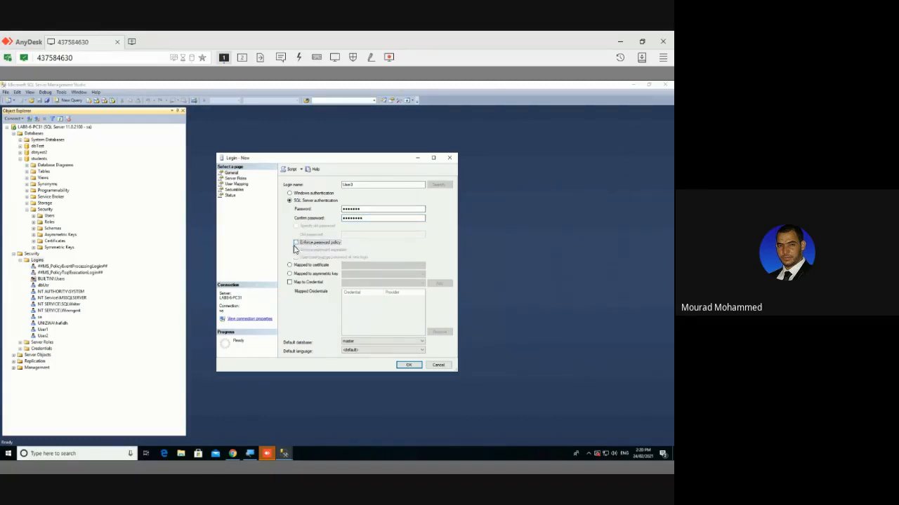
{"action": "left_click", "coordinate": [316, 243]}
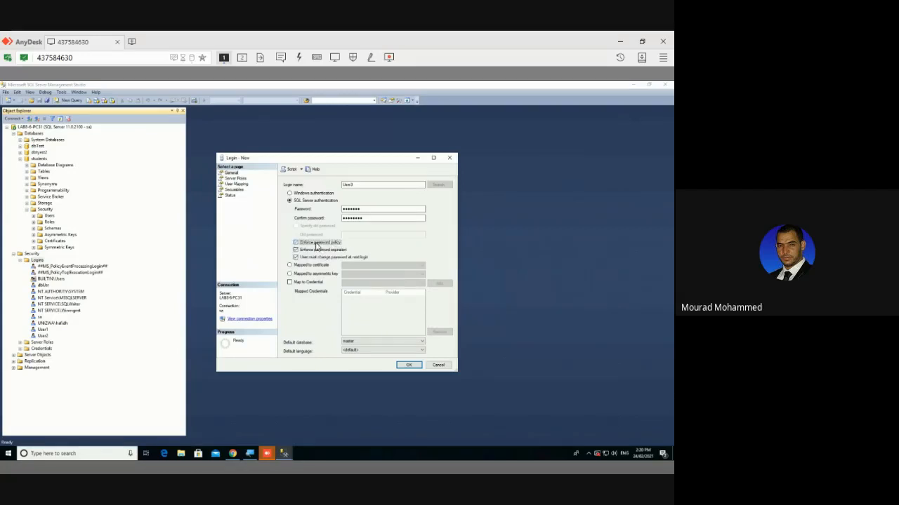
{"action": "left_click", "coordinate": [361, 218]}
{"action": "double_click", "coordinate": [361, 210]}
{"action": "type", "text": "12345678"}
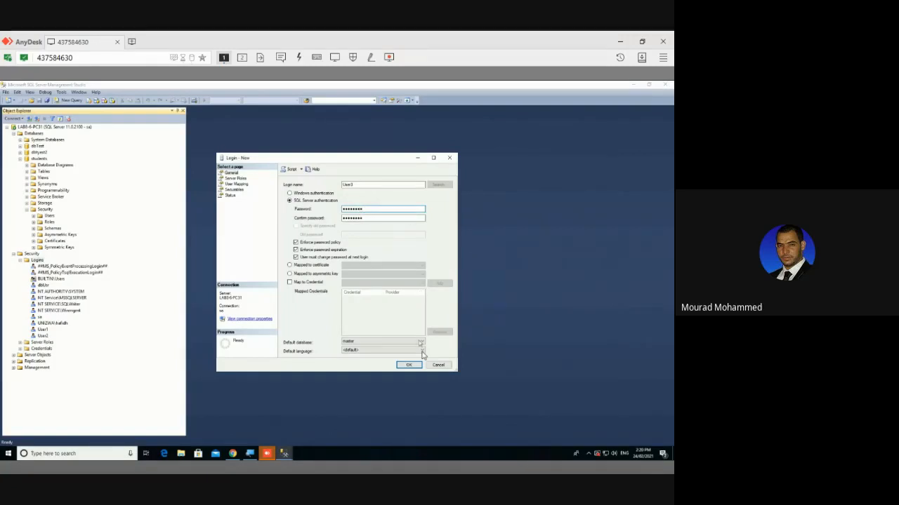
{"action": "left_click", "coordinate": [412, 366]}
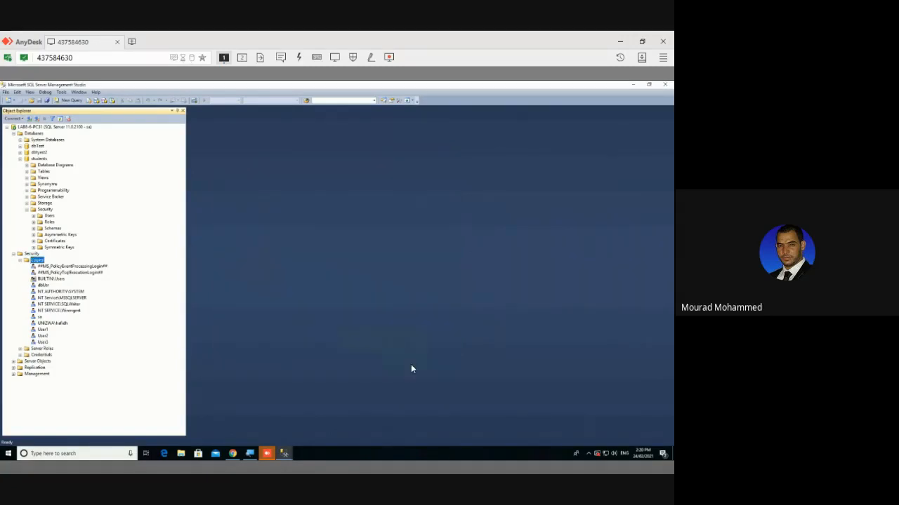
Check the User2 and User3 logins and collapse Databases to view the server logins
{"action": "left_click", "coordinate": [43, 335]}
{"action": "left_click", "coordinate": [42, 342]}
{"action": "left_click", "coordinate": [31, 255]}
{"action": "left_click", "coordinate": [14, 133]}
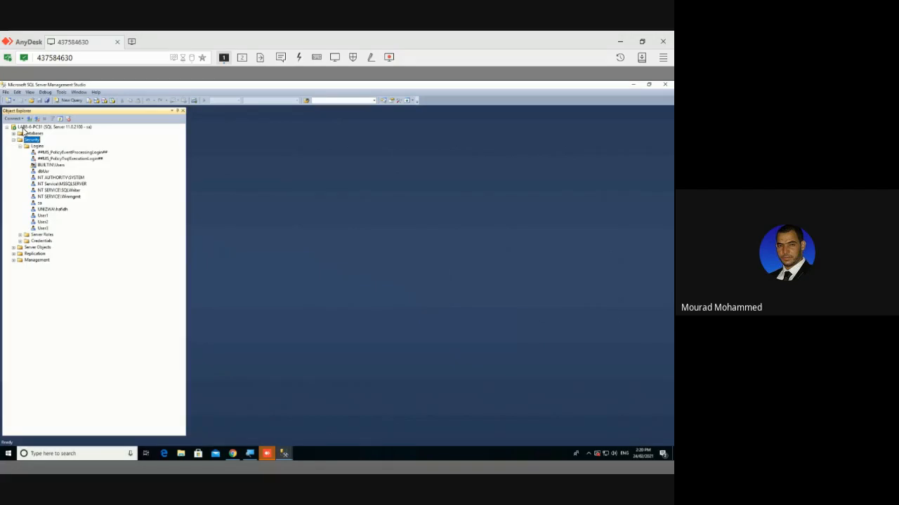
{"action": "left_click", "coordinate": [46, 221]}
{"action": "left_click", "coordinate": [43, 228]}
{"action": "left_click", "coordinate": [42, 216]}
{"action": "left_click", "coordinate": [29, 128]}
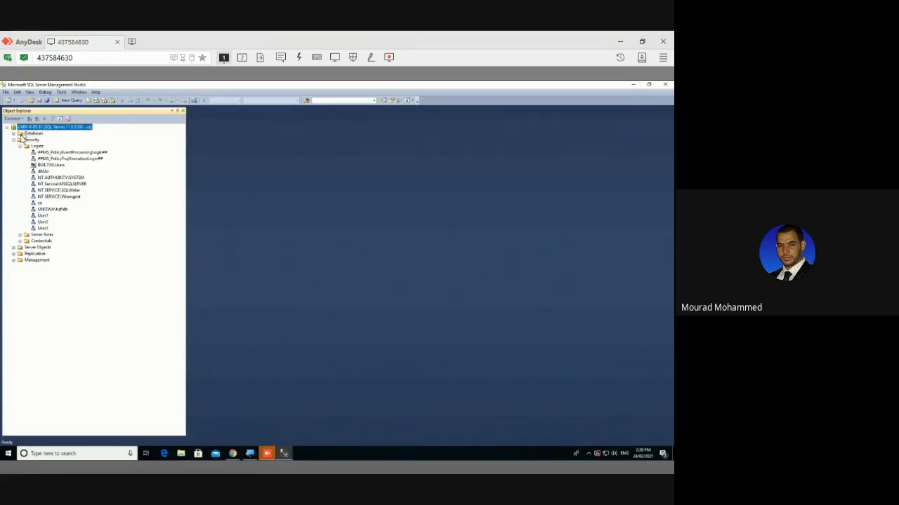
Expand students > Security > Users to review its users, then collapse Databases again
{"action": "left_click", "coordinate": [13, 133]}
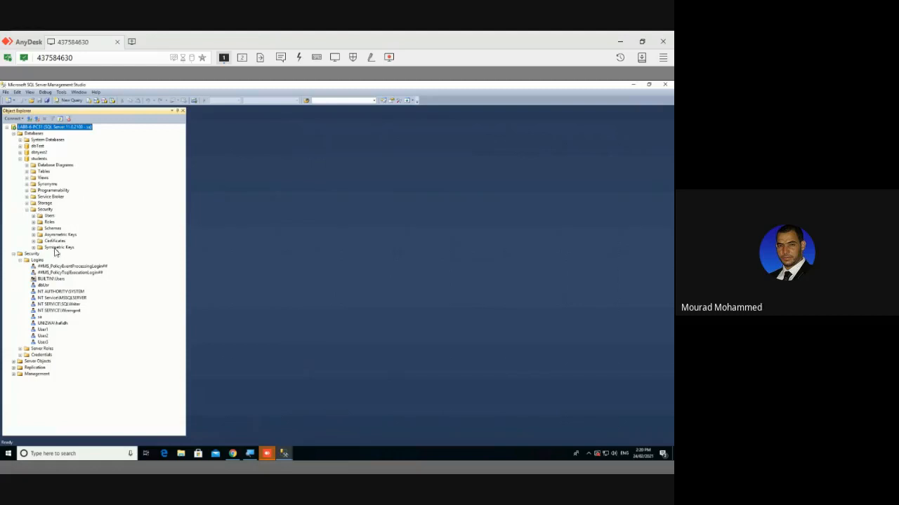
{"action": "left_click", "coordinate": [43, 210]}
{"action": "left_click", "coordinate": [47, 215]}
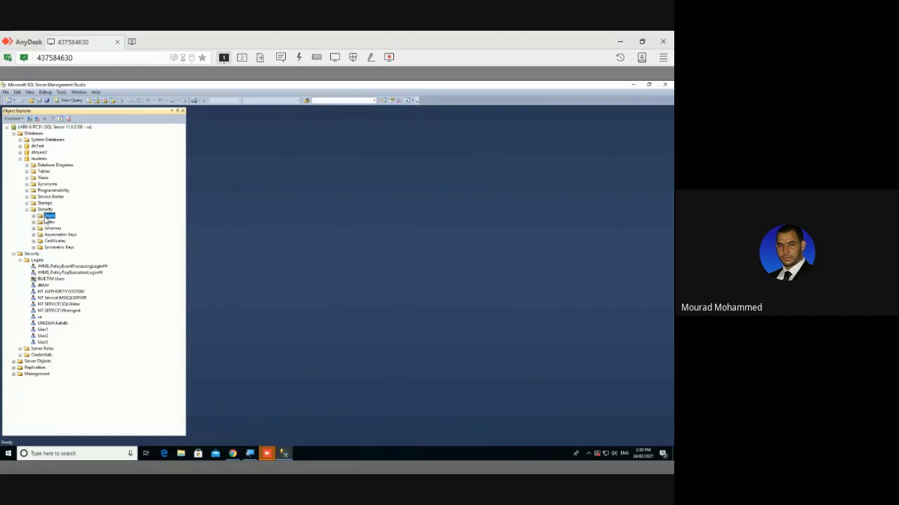
{"action": "left_click", "coordinate": [33, 217]}
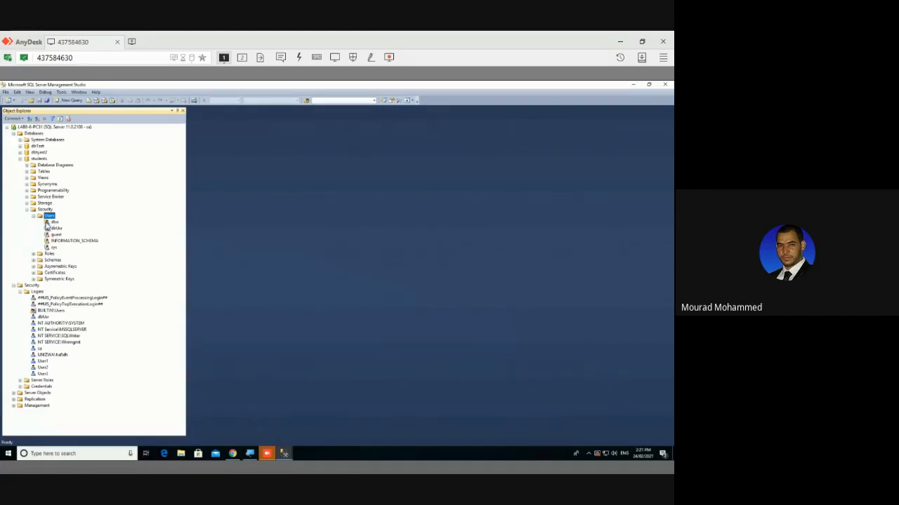
{"action": "left_click", "coordinate": [47, 324]}
{"action": "left_click", "coordinate": [47, 367]}
{"action": "left_click", "coordinate": [14, 134]}
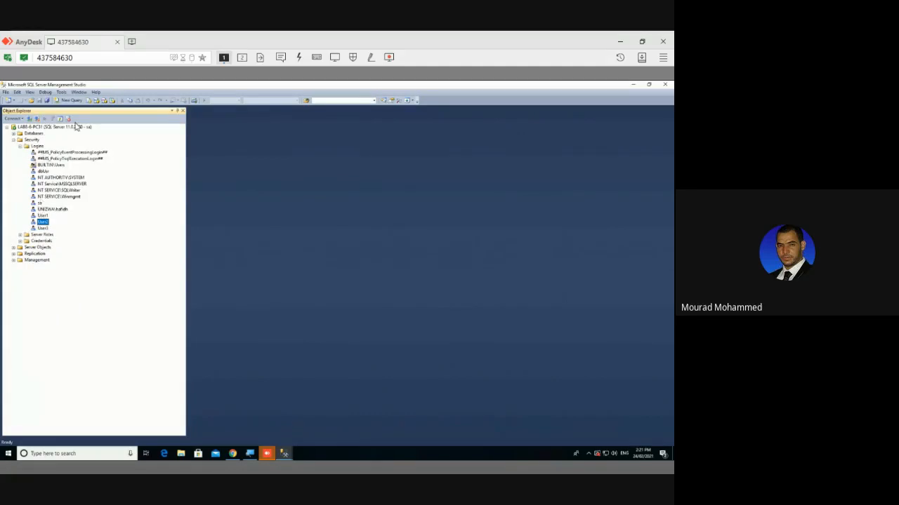
{"action": "left_click", "coordinate": [77, 126]}
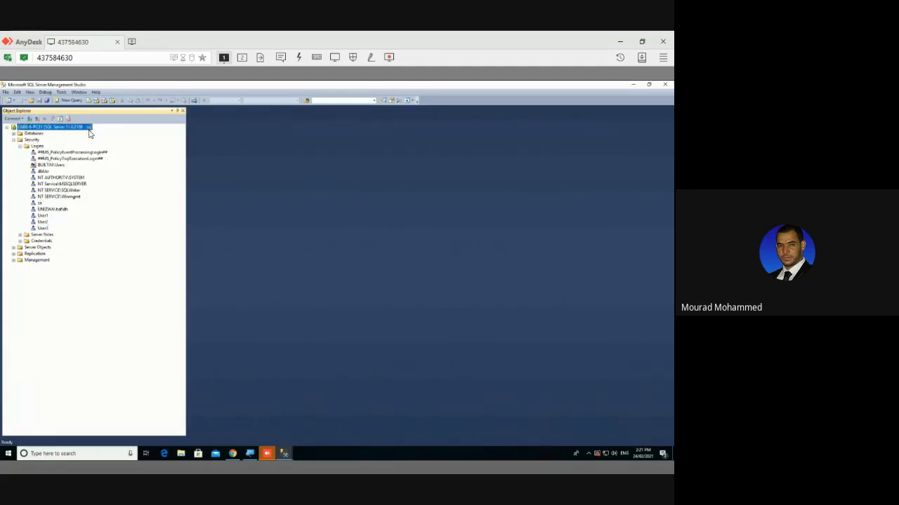
{"action": "left_click", "coordinate": [44, 217]}
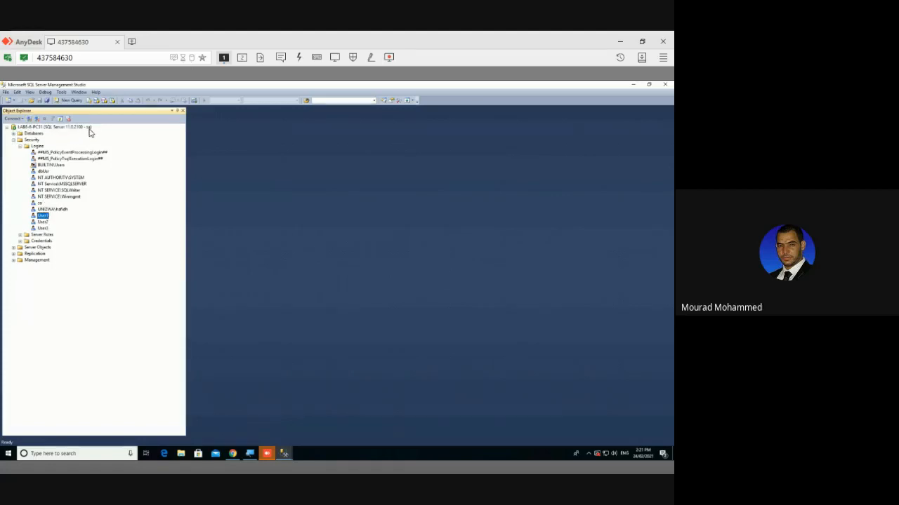
Start a new Database Engine connection and submit login User1 with its current password
{"action": "left_click", "coordinate": [29, 119]}
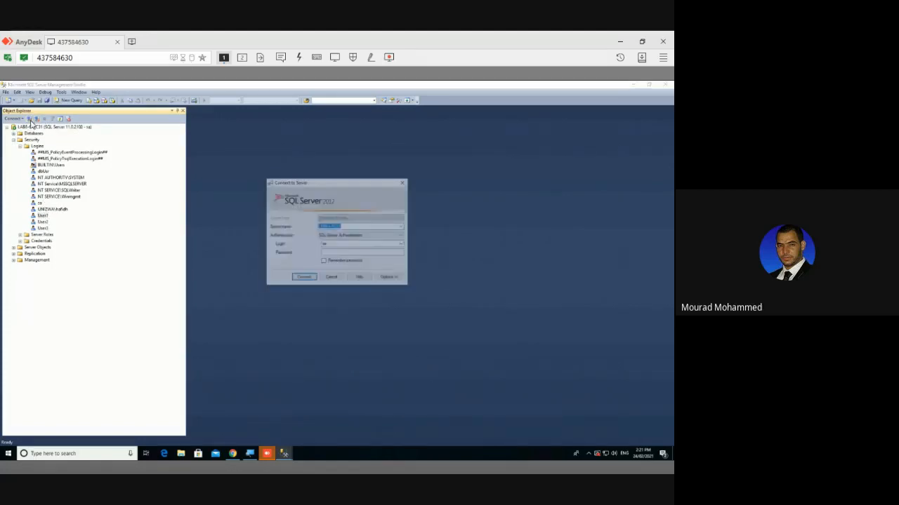
{"action": "left_click", "coordinate": [331, 244]}
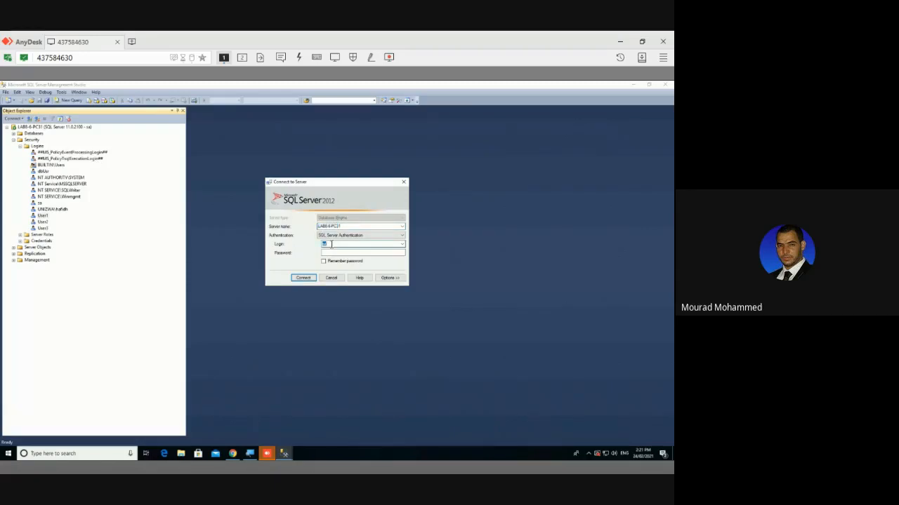
{"action": "type", "text": "User1"}
{"action": "left_click", "coordinate": [331, 255]}
{"action": "type", "text": "***"}
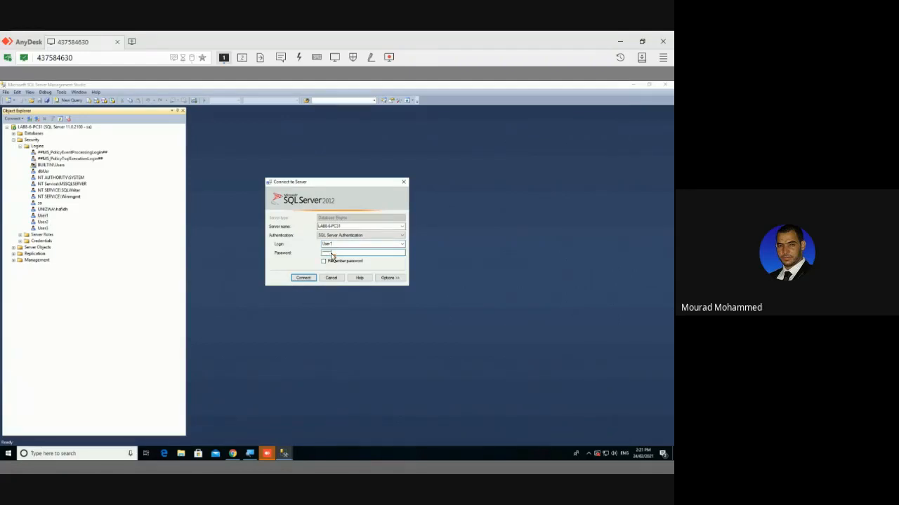
{"action": "key", "text": "Return"}
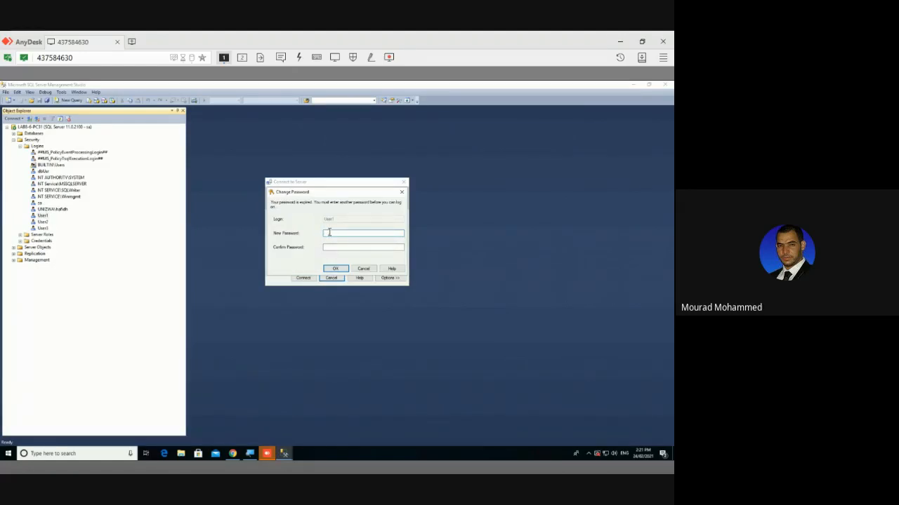
Enter and confirm a new password for User1 to complete the connection
{"action": "type", "text": "*"}
{"action": "left_click", "coordinate": [328, 247]}
{"action": "type", "text": "**"}
{"action": "left_click", "coordinate": [335, 269]}
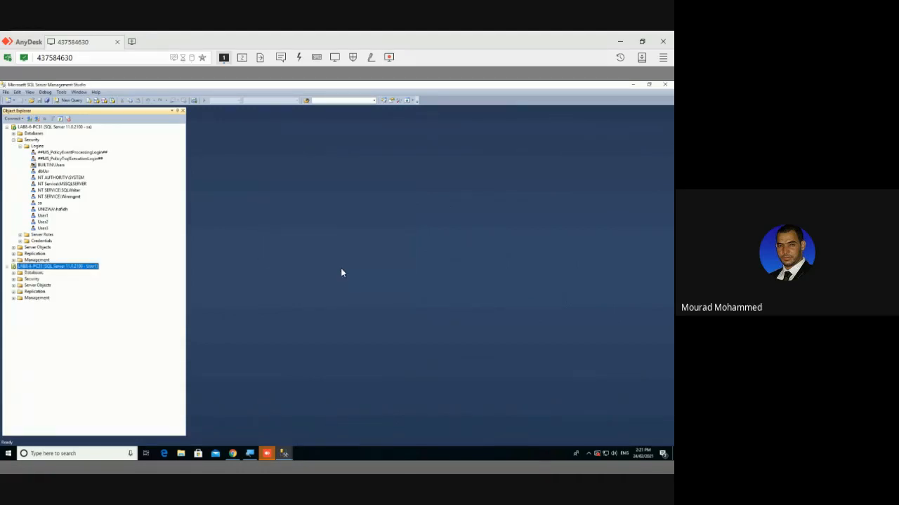
{"action": "left_click", "coordinate": [14, 279]}
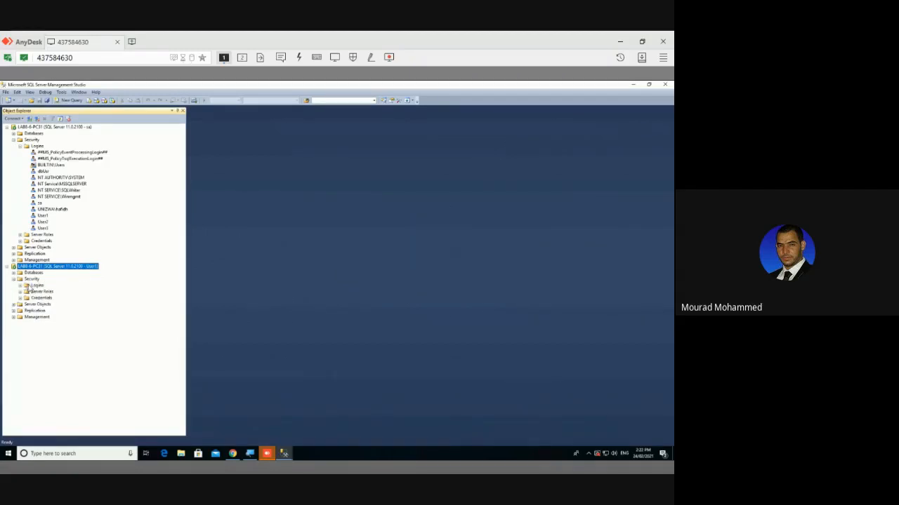
{"action": "right_click", "coordinate": [38, 285]}
{"action": "key", "text": "Escape"}
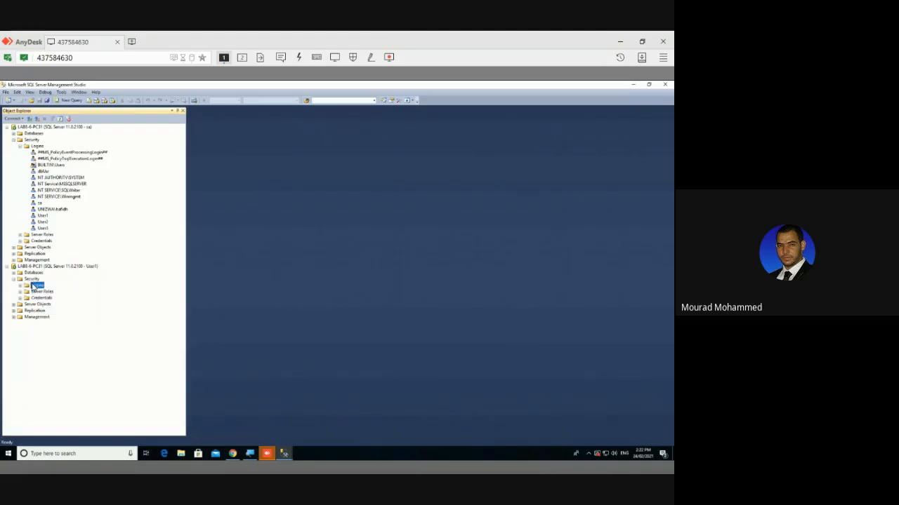
{"action": "left_click", "coordinate": [20, 286]}
{"action": "right_click", "coordinate": [37, 286]}
{"action": "left_click", "coordinate": [55, 292]}
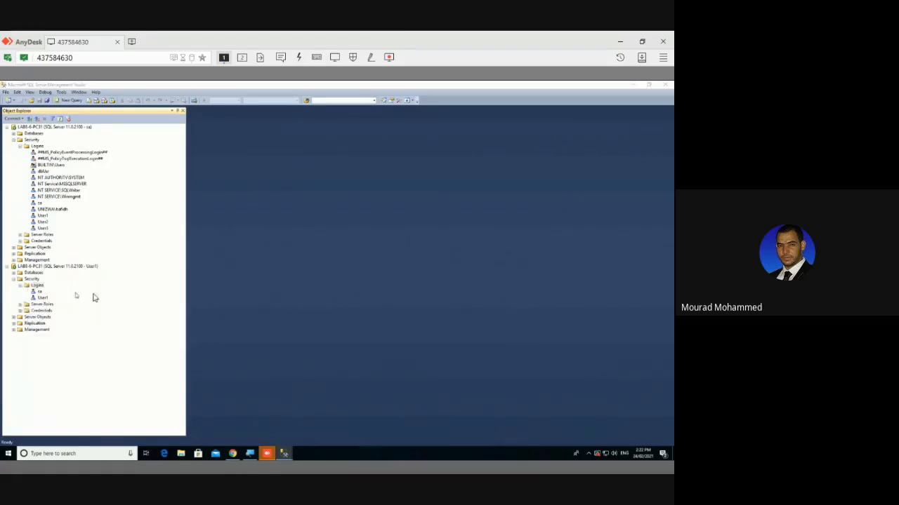
{"action": "left_click", "coordinate": [315, 201]}
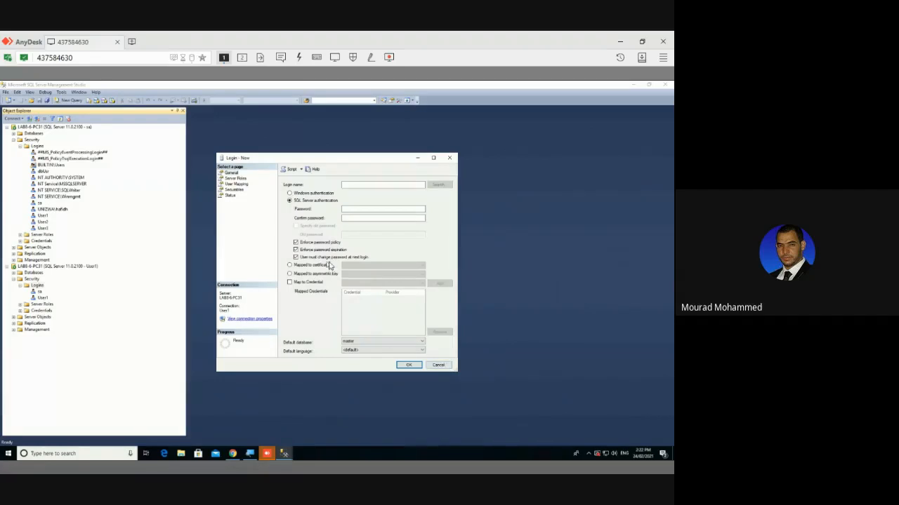
{"action": "left_click", "coordinate": [438, 365]}
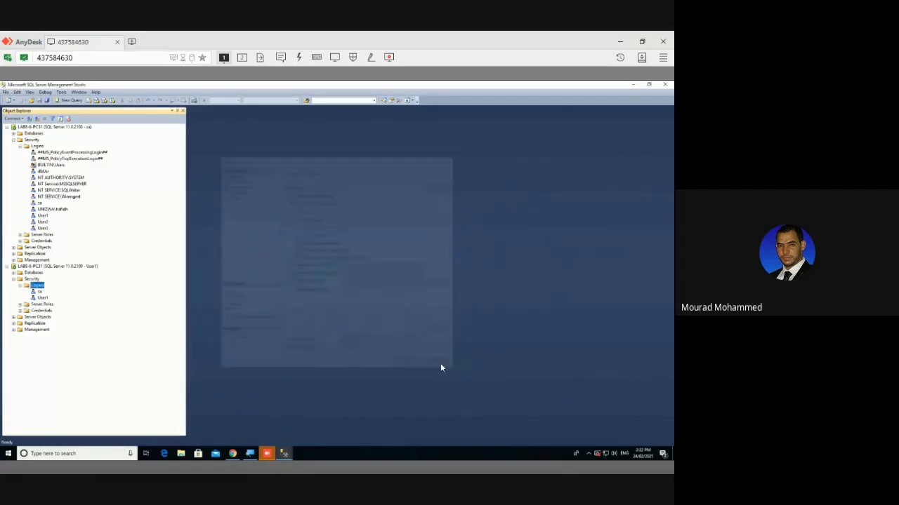
{"action": "left_click", "coordinate": [14, 279]}
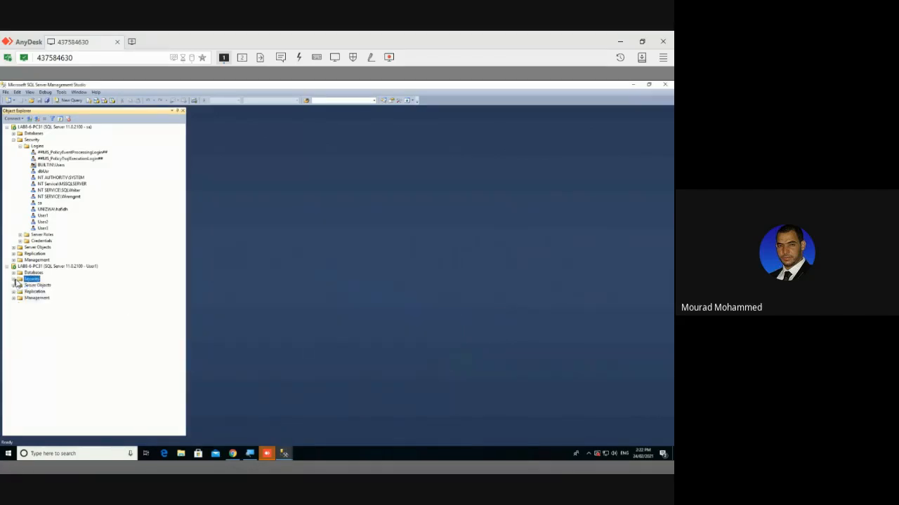
{"action": "left_click", "coordinate": [92, 268]}
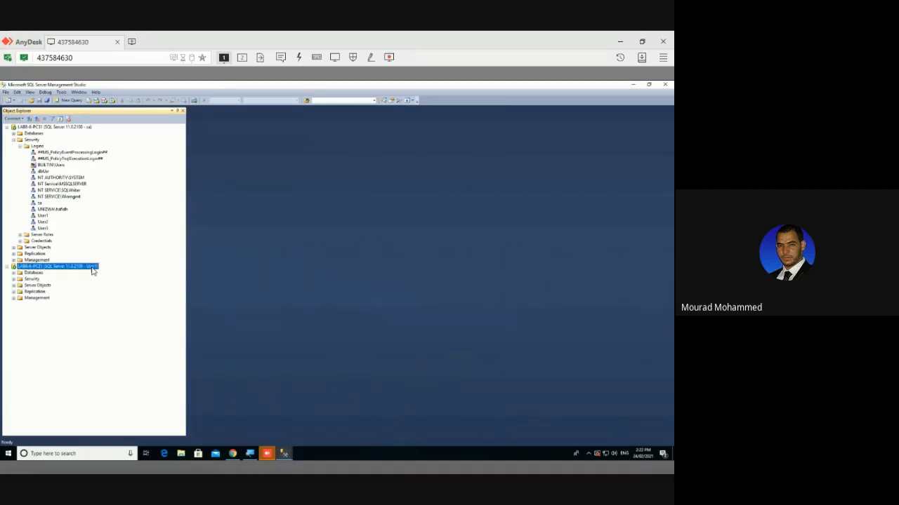
Start another connection and enter the login name User2, correcting a typo in it
{"action": "left_click", "coordinate": [29, 122]}
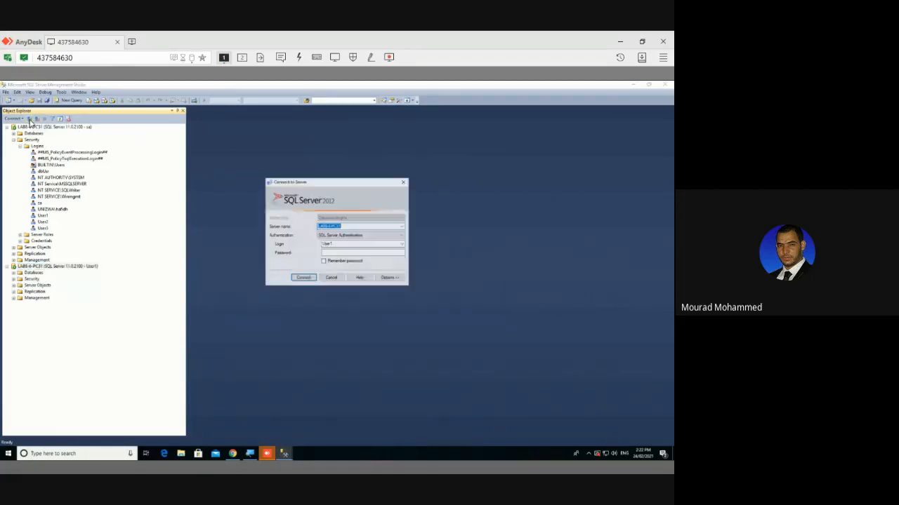
{"action": "left_click", "coordinate": [337, 243]}
{"action": "type", "text": "2"}
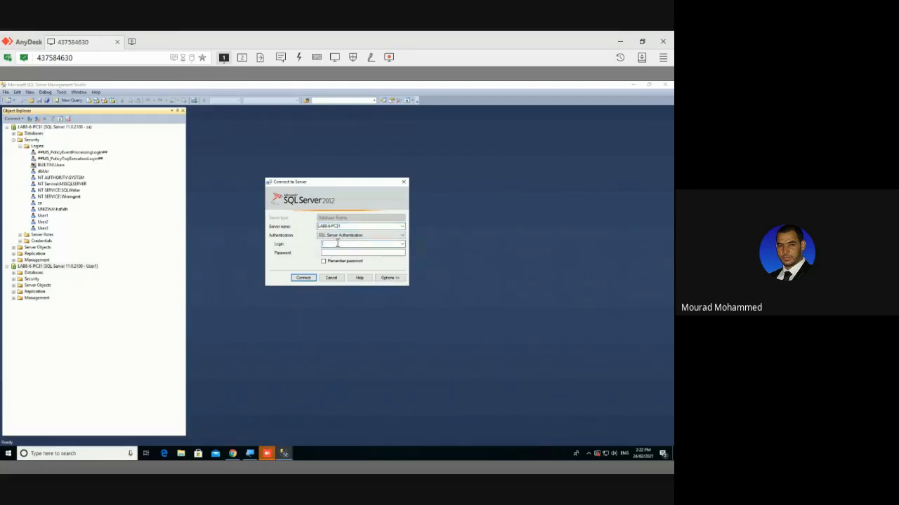
{"action": "type", "text": "Us"}
{"action": "key", "text": "Tab"}
{"action": "key", "text": "shift+Tab"}
{"action": "key", "text": "Left"}
{"action": "key", "text": "Right"}
{"action": "type", "text": "s"}
{"action": "key", "text": "Delete"}
Submit the User2 login and replace its expired password to connect
{"action": "key", "text": "Return"}
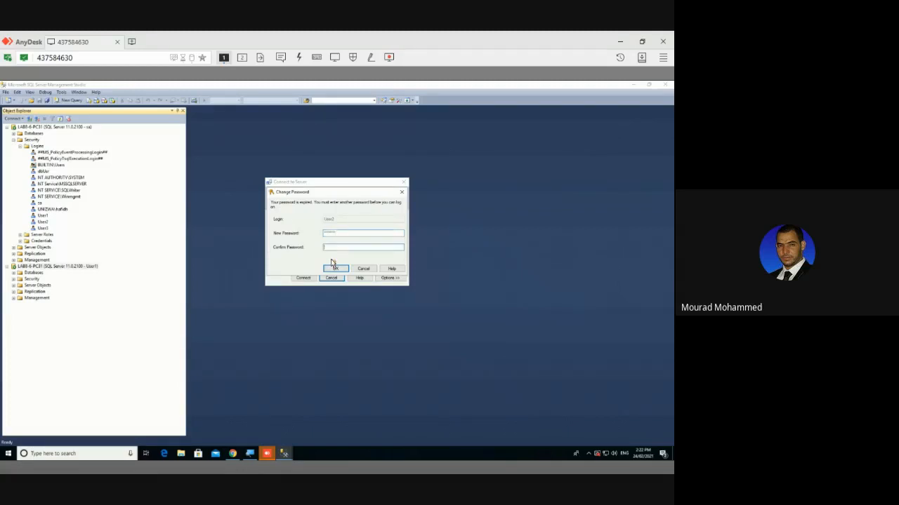
{"action": "type", "text": "•••••••"}
{"action": "left_click", "coordinate": [334, 268]}
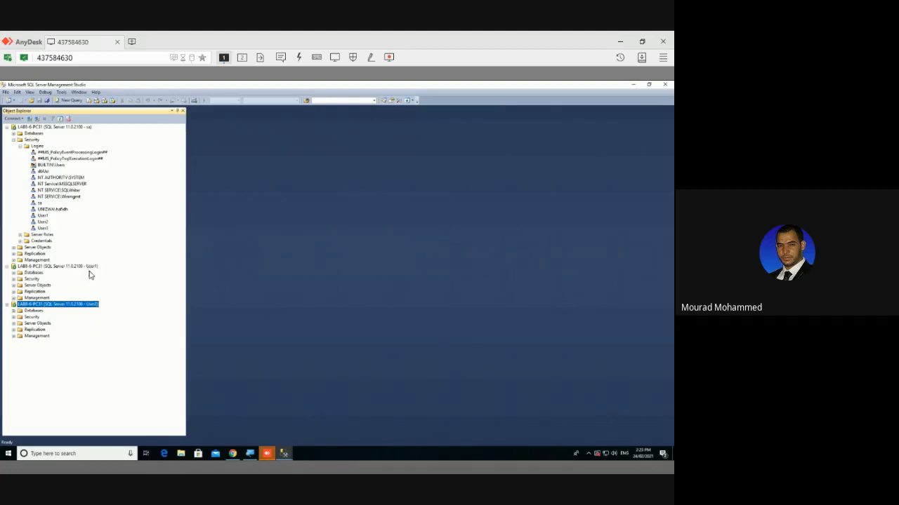
Connect as User3 and enter its new password twice to replace the expired one
{"action": "left_click", "coordinate": [30, 118]}
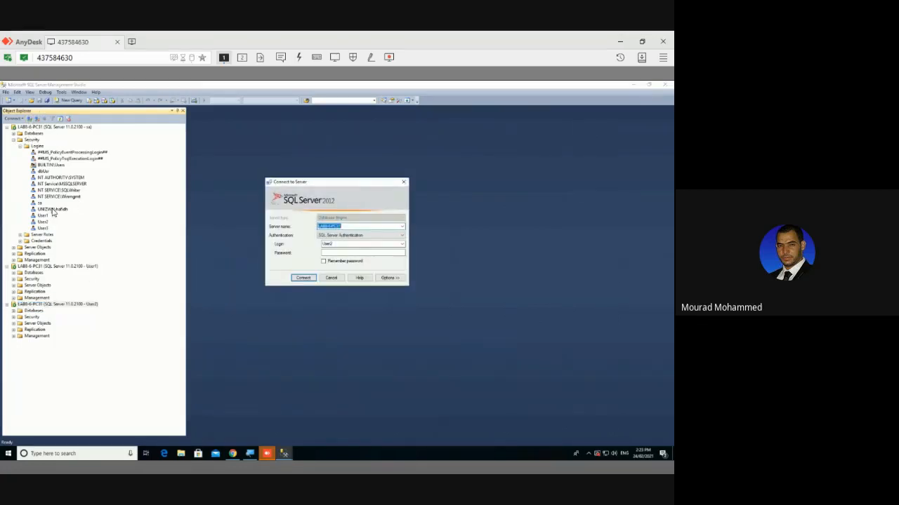
{"action": "key", "text": "Tab"}
{"action": "key", "text": "Tab"}
{"action": "key", "text": "Tab"}
{"action": "key", "text": "Return"}
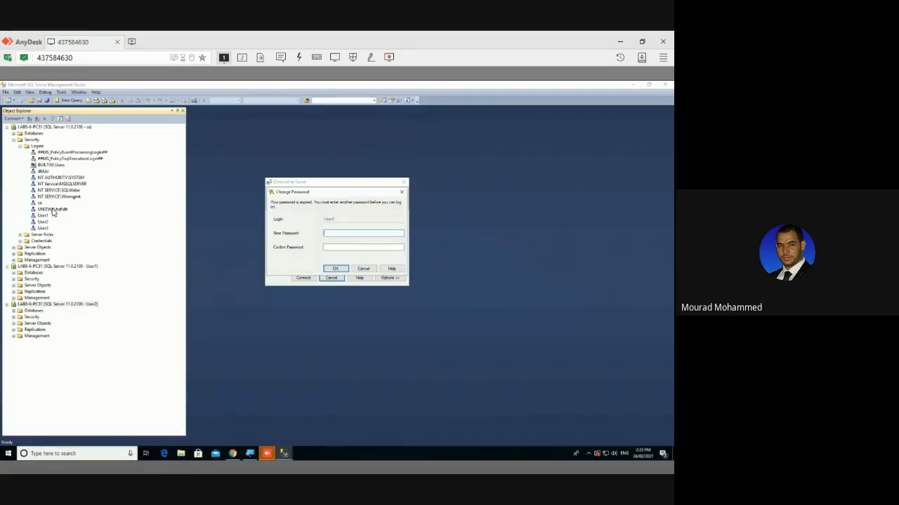
{"action": "type", "text": "*******"}
{"action": "type", "text": "**"}
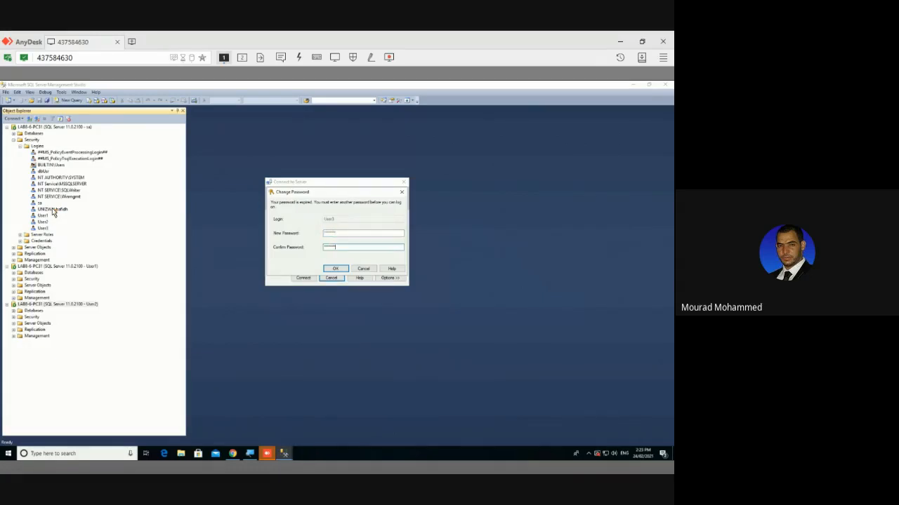
{"action": "key", "text": "Return"}
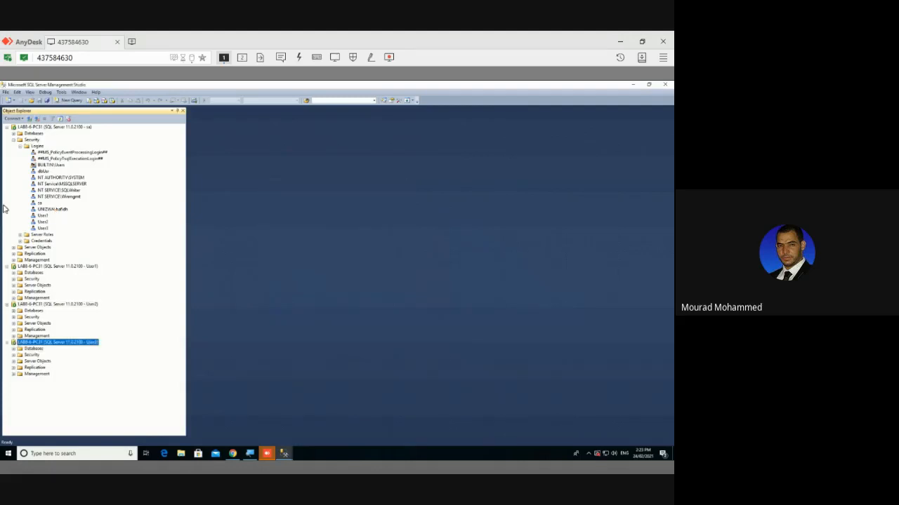
Collapse Security under the sa connection and select each of the sa, User1, User2 and User3 nodes
{"action": "left_click", "coordinate": [13, 140]}
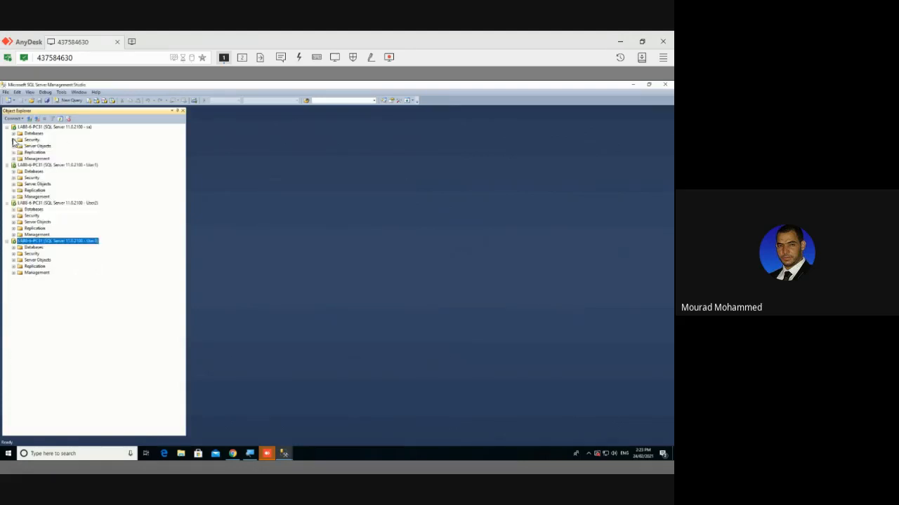
{"action": "left_click", "coordinate": [79, 128]}
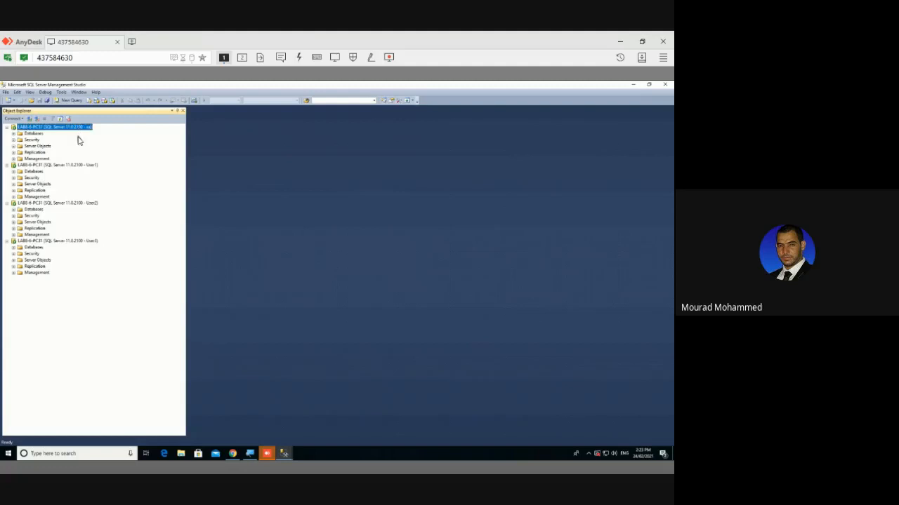
{"action": "left_click", "coordinate": [78, 165]}
{"action": "left_click", "coordinate": [79, 203]}
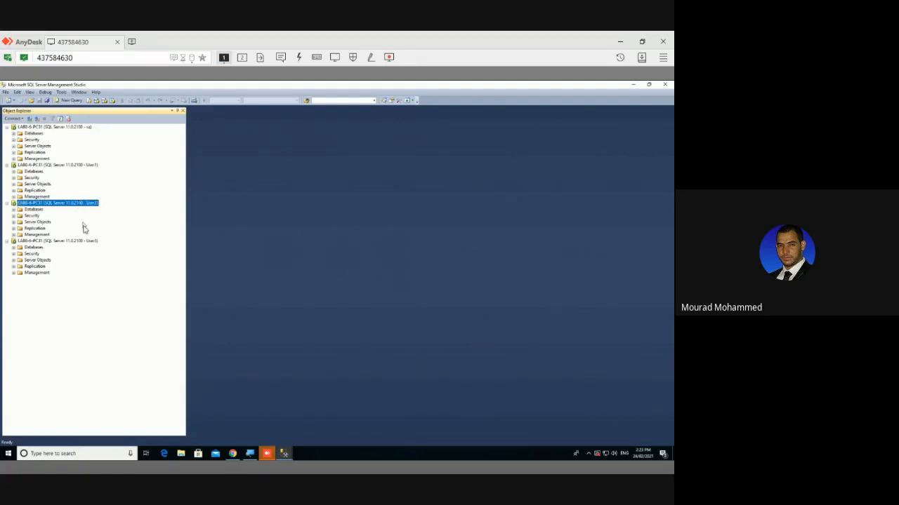
{"action": "left_click", "coordinate": [83, 240]}
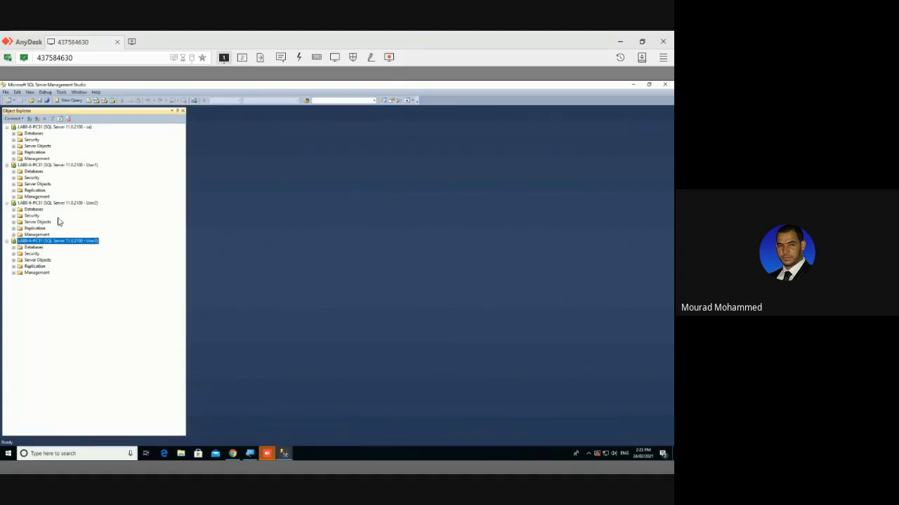
Collapse the students database's Security folder, leaving only its top-level folders
{"action": "left_click", "coordinate": [42, 165]}
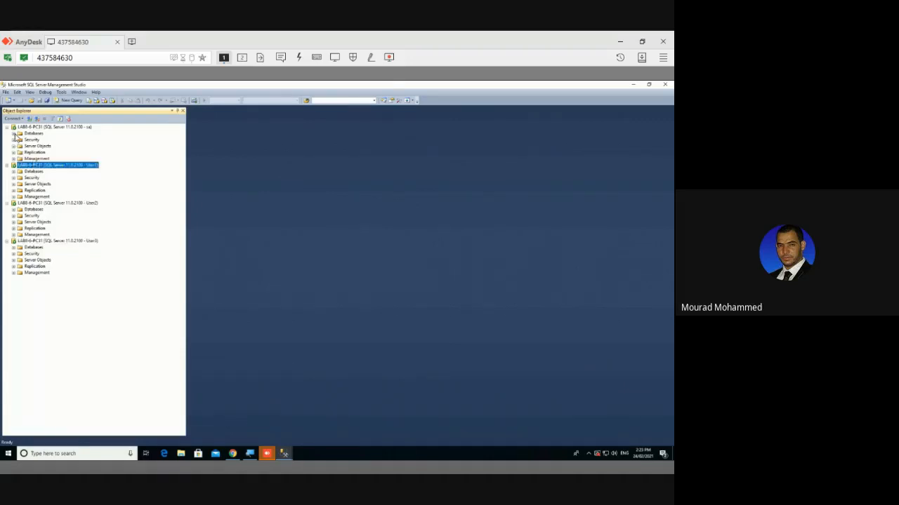
{"action": "left_click", "coordinate": [13, 134]}
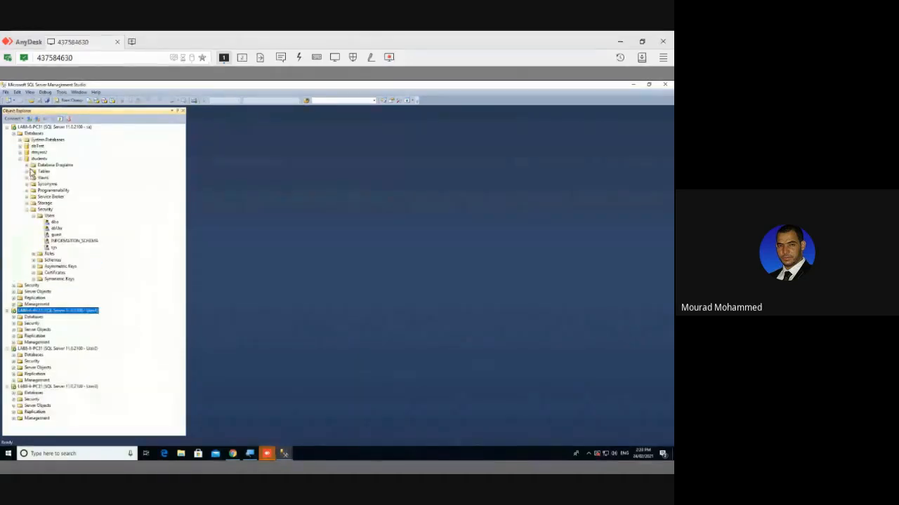
{"action": "left_click", "coordinate": [26, 209]}
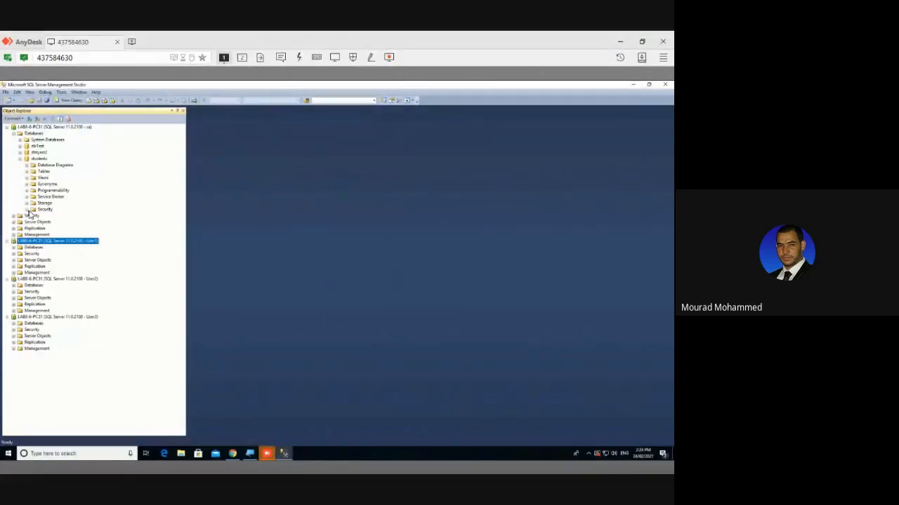
{"action": "left_click", "coordinate": [38, 158]}
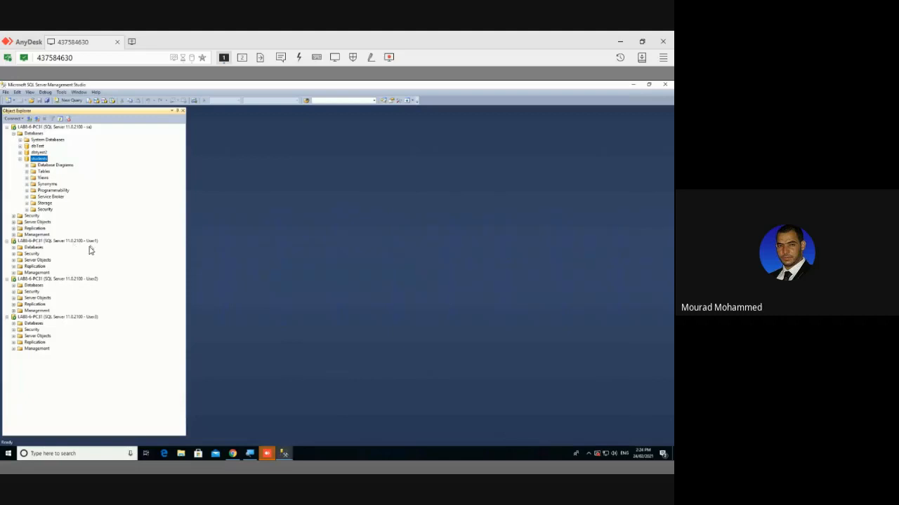
{"action": "left_click", "coordinate": [58, 243]}
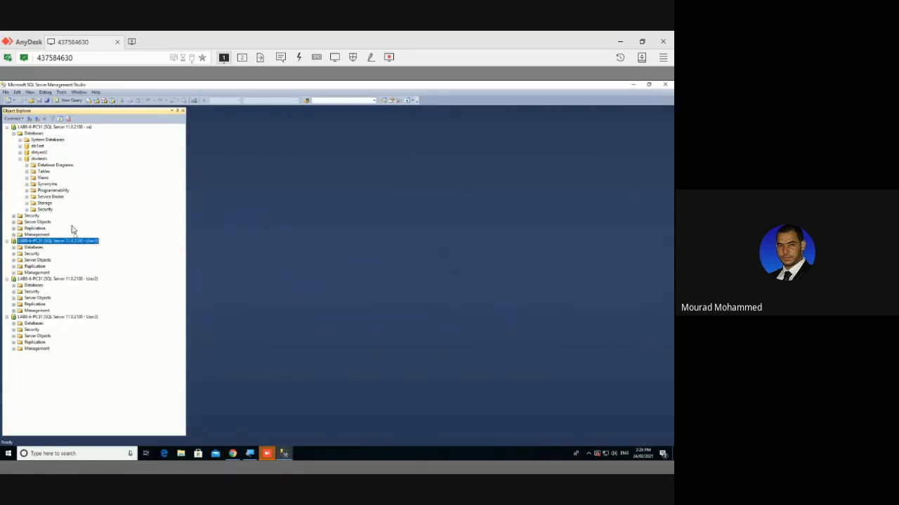
{"action": "left_click", "coordinate": [29, 123]}
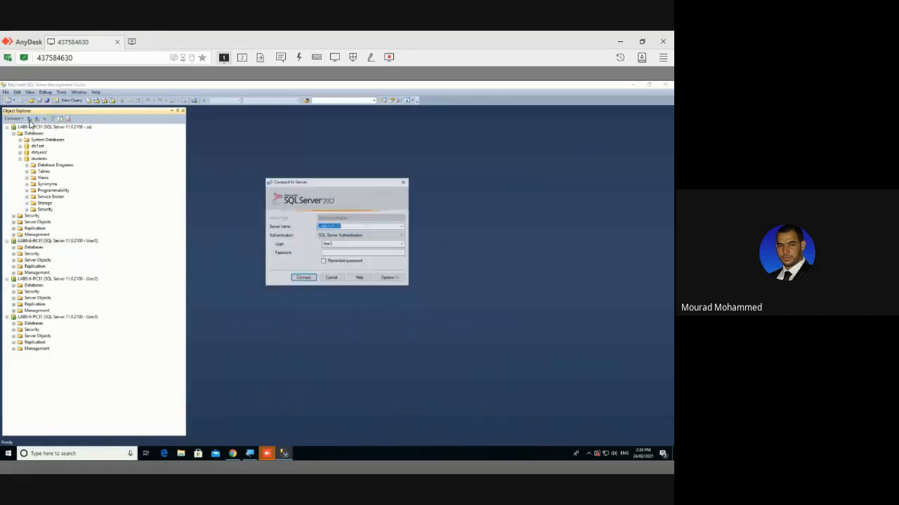
Connect Object Explorer with login User1 and expand its Databases list
{"action": "left_click", "coordinate": [335, 243]}
{"action": "left_click", "coordinate": [335, 244]}
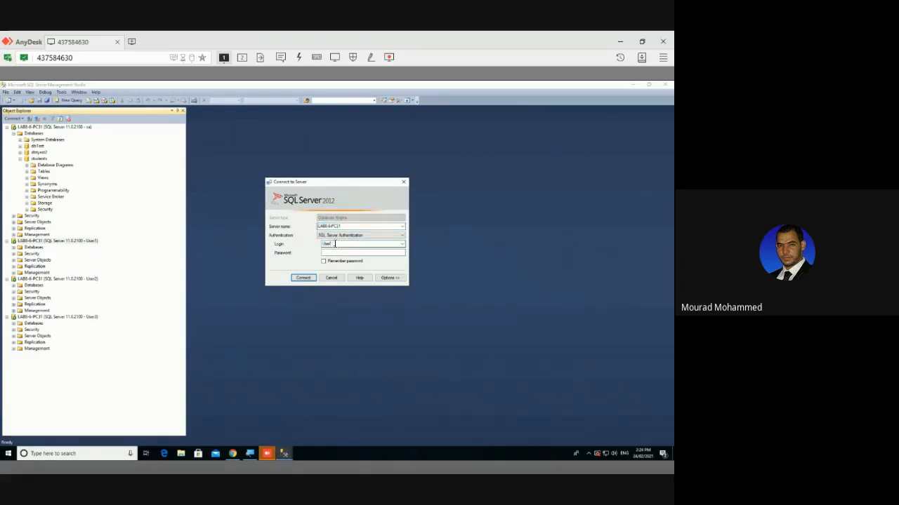
{"action": "type", "text": "11"}
{"action": "key", "text": "Return"}
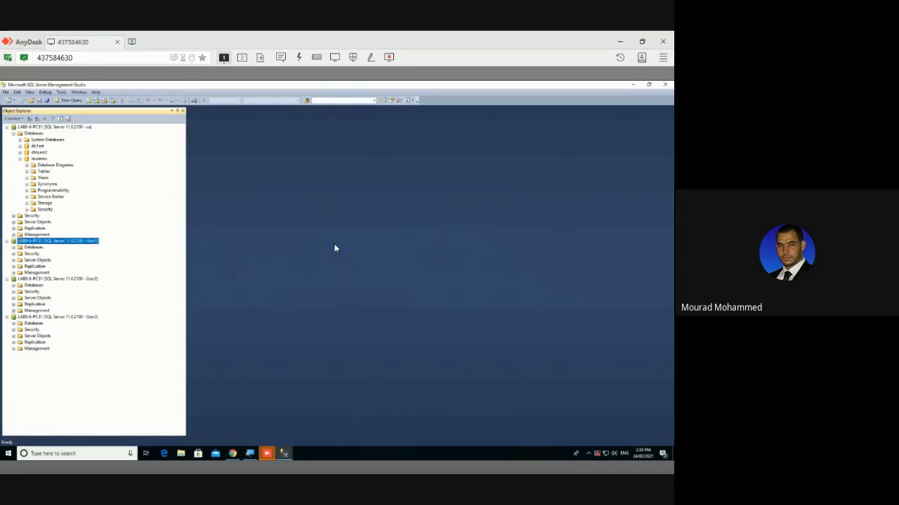
{"action": "left_click", "coordinate": [14, 248]}
Try to open students under User1 and dismiss the 'not accessible' error
{"action": "left_click", "coordinate": [35, 274]}
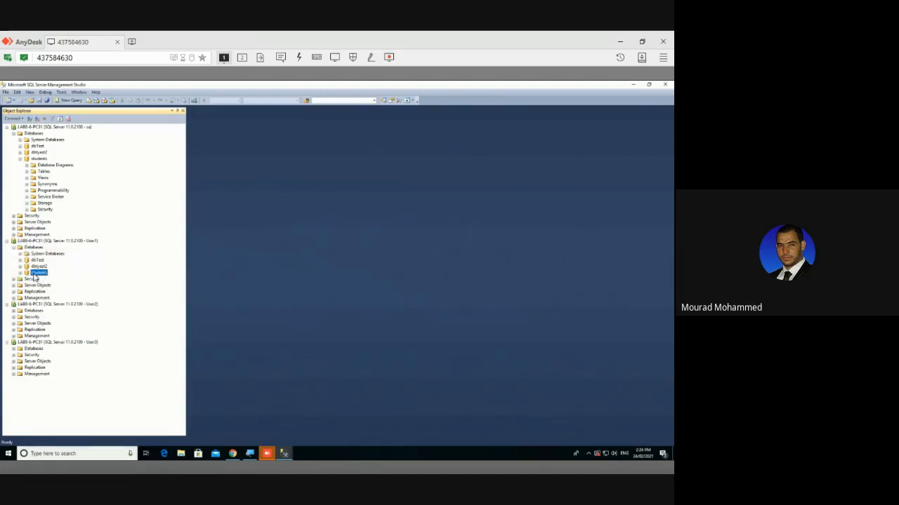
{"action": "left_click", "coordinate": [21, 273]}
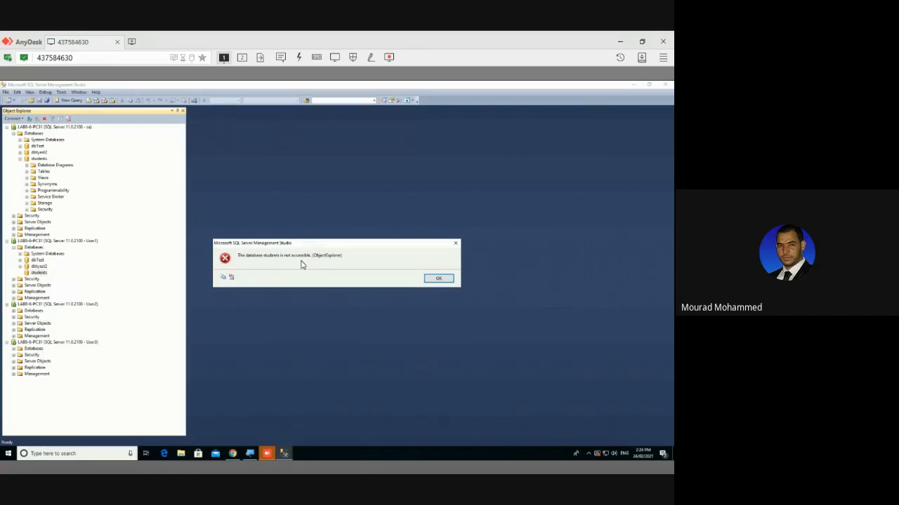
{"action": "key", "text": "Return"}
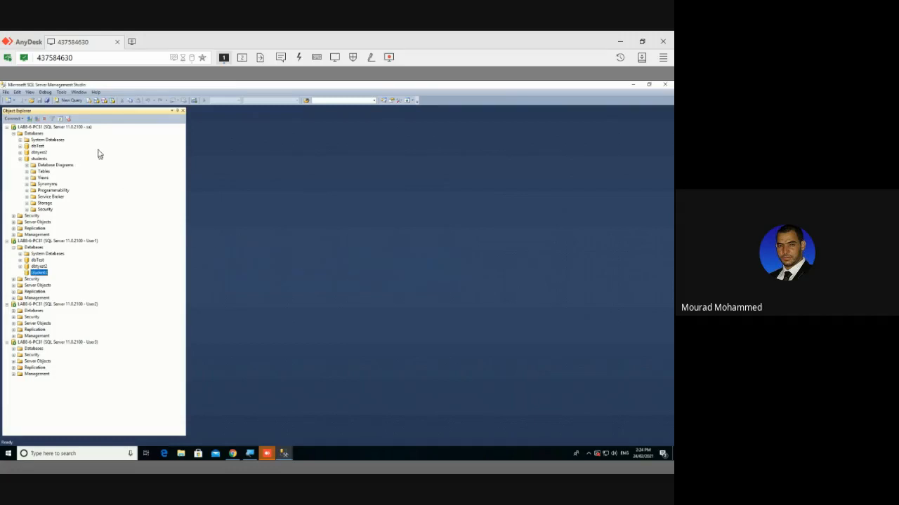
{"action": "left_click", "coordinate": [87, 127]}
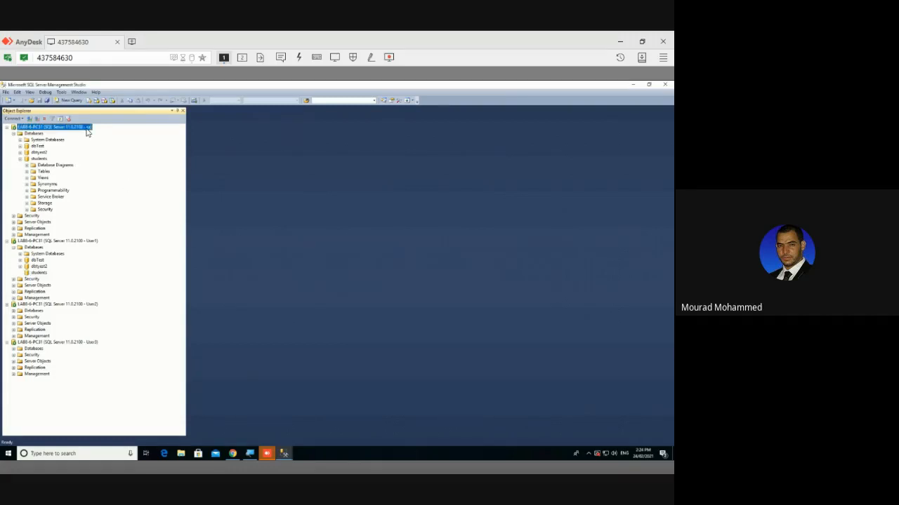
Open a new Object Explorer connection with login sa and its password
{"action": "left_click", "coordinate": [29, 118]}
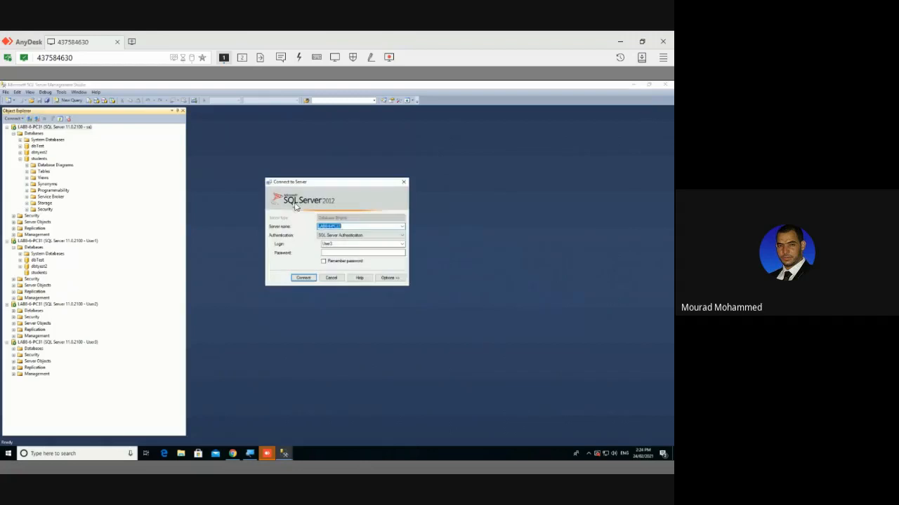
{"action": "double_click", "coordinate": [344, 243]}
{"action": "type", "text": "sa"}
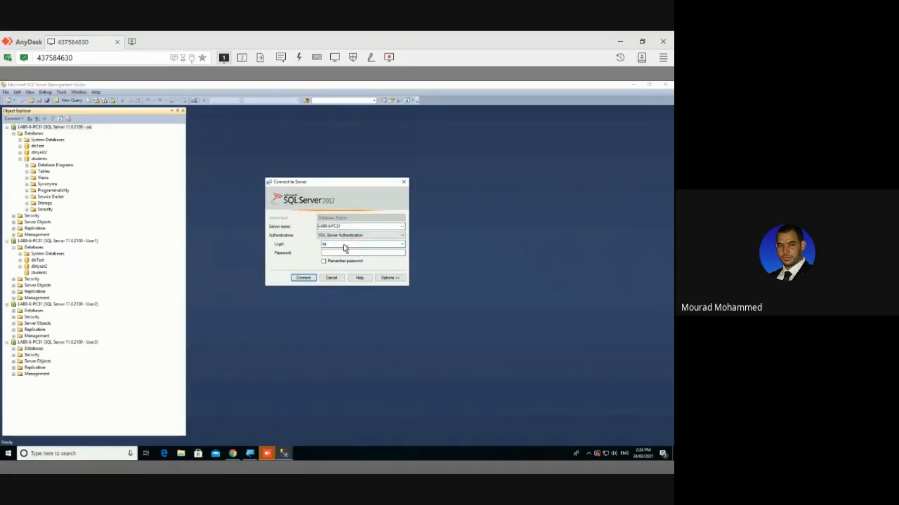
{"action": "key", "text": "Tab"}
{"action": "key", "text": "Return"}
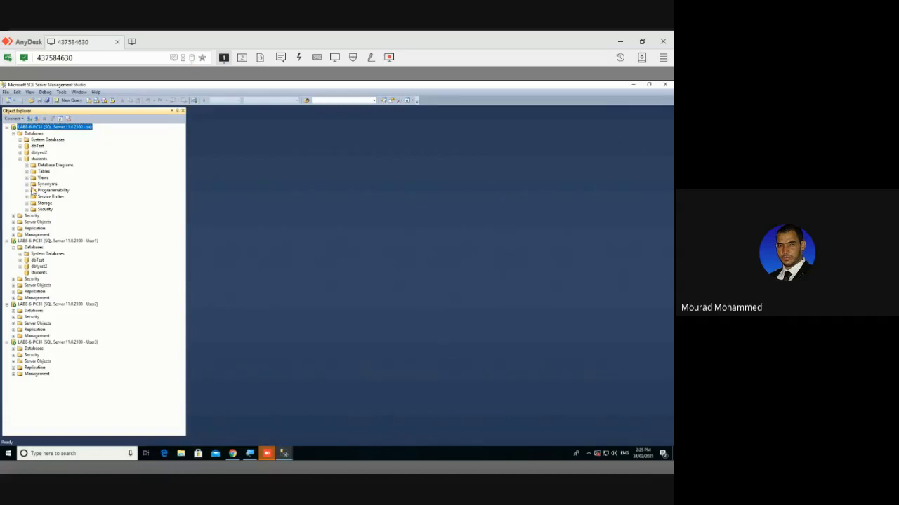
Collapse and re-expand the students database, then refresh the sa server's object tree
{"action": "left_click", "coordinate": [21, 160]}
{"action": "left_click", "coordinate": [20, 159]}
{"action": "left_click", "coordinate": [60, 119]}
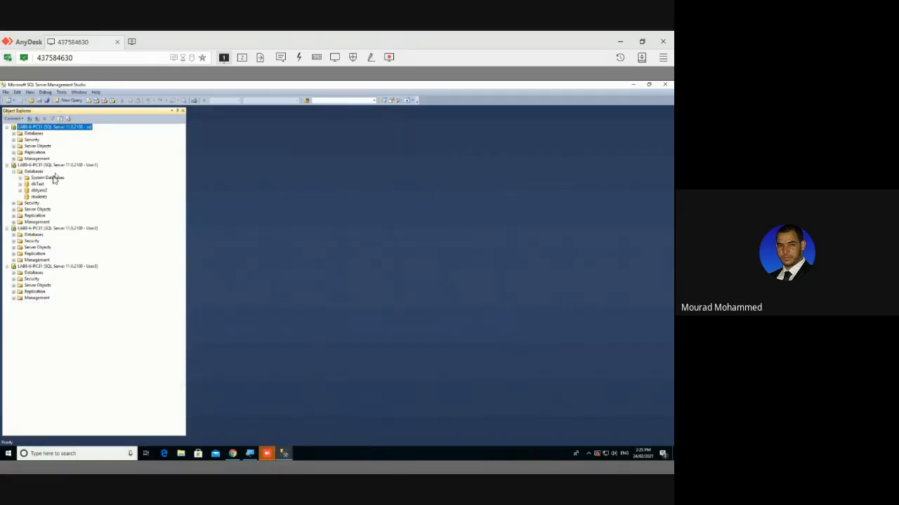
Try opening students as User1 again and dismiss the not-accessible error
{"action": "left_click", "coordinate": [39, 198]}
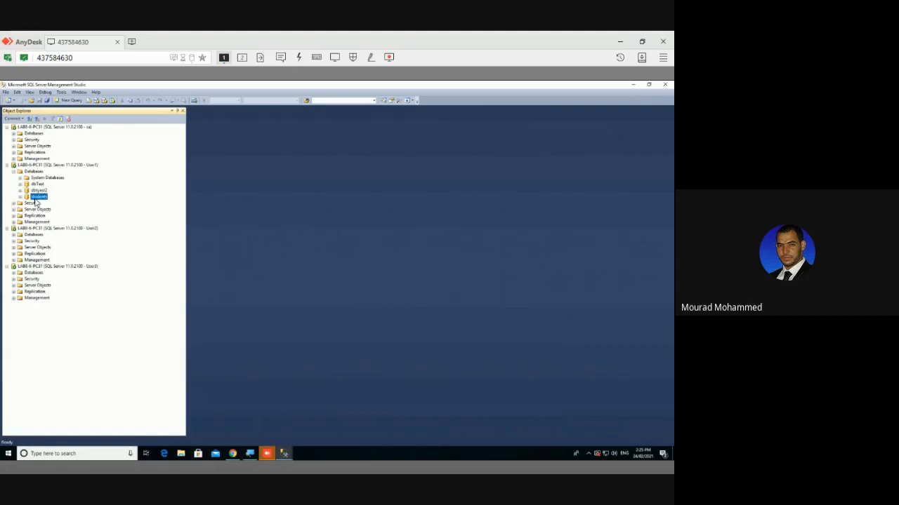
{"action": "left_click", "coordinate": [19, 197]}
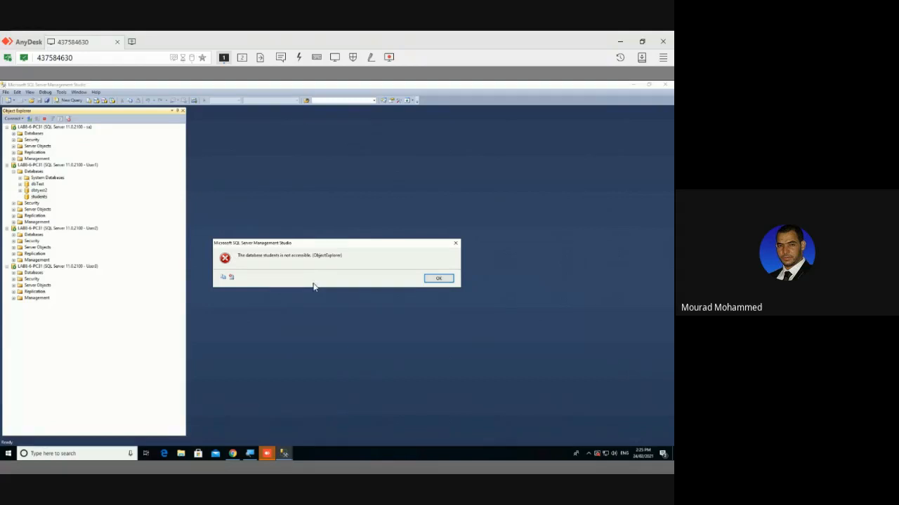
{"action": "left_click", "coordinate": [437, 278]}
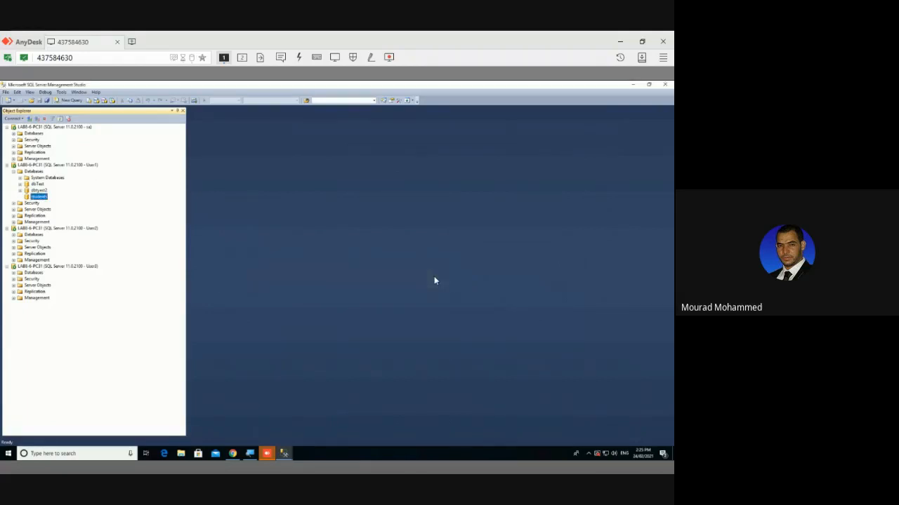
{"action": "left_click", "coordinate": [85, 127]}
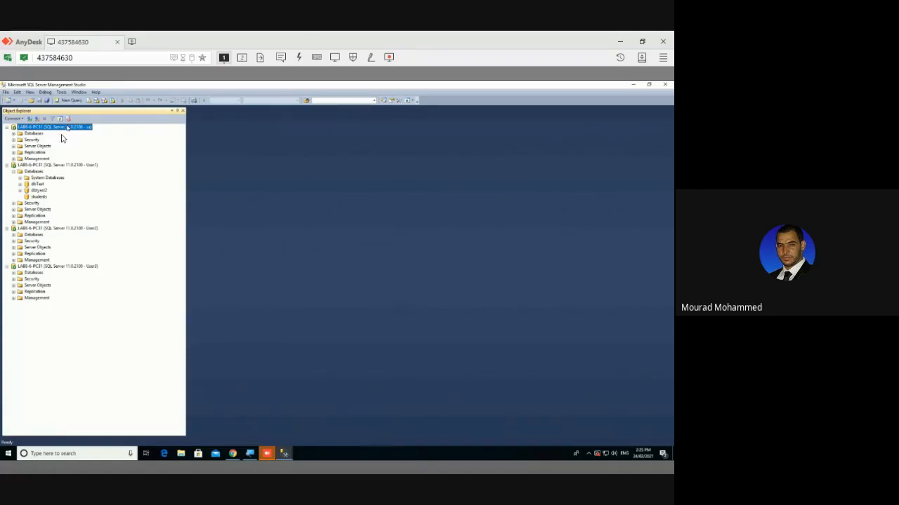
Open the sa login's Properties from Security > Logins and show its Server Roles page
{"action": "left_click", "coordinate": [13, 139]}
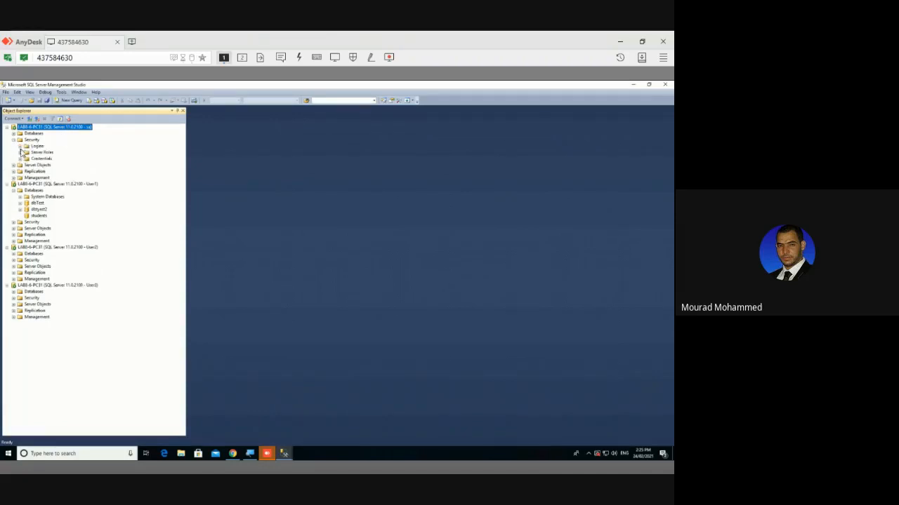
{"action": "left_click", "coordinate": [19, 146]}
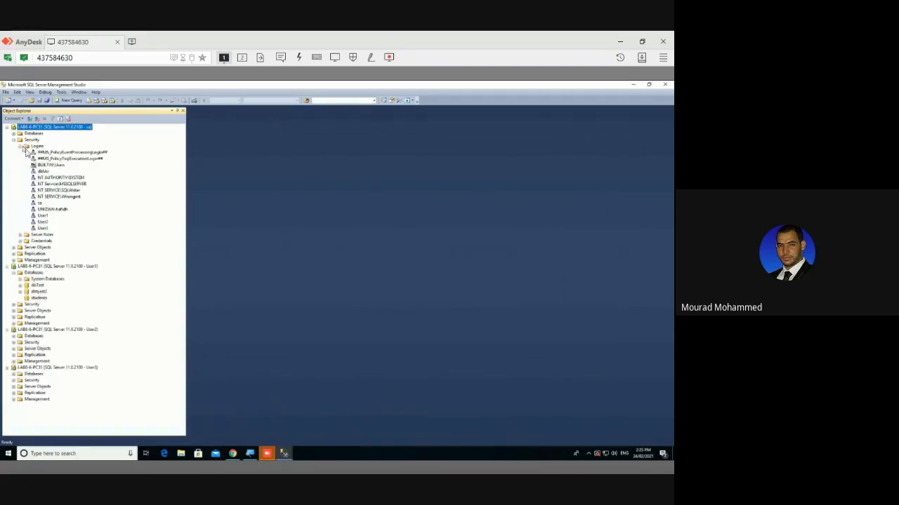
{"action": "left_click", "coordinate": [40, 203]}
{"action": "right_click", "coordinate": [40, 205]}
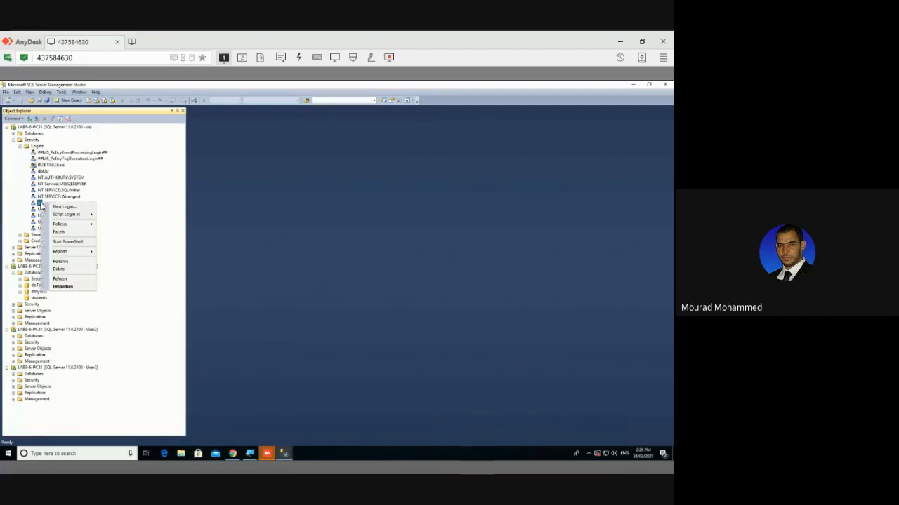
{"action": "left_click", "coordinate": [67, 285]}
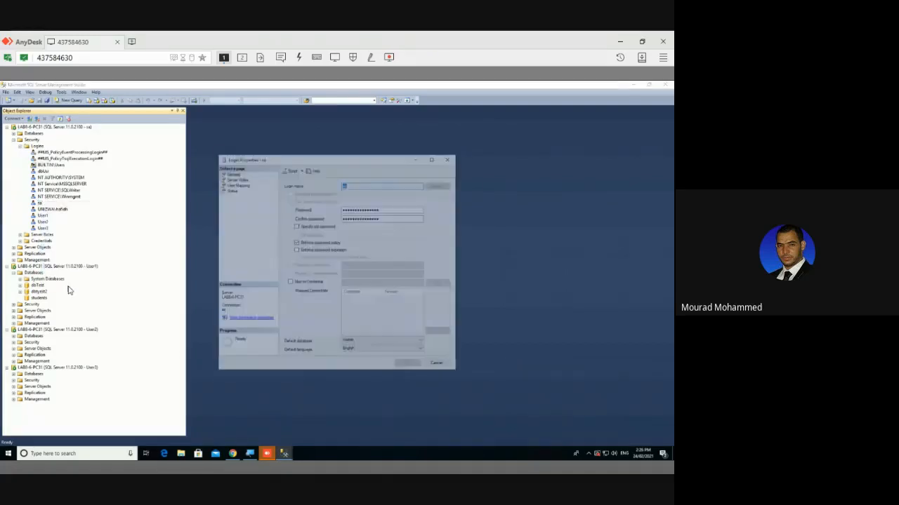
{"action": "left_click_drag", "start_coordinate": [237, 158], "coordinate": [226, 121]}
{"action": "left_click", "coordinate": [226, 139]}
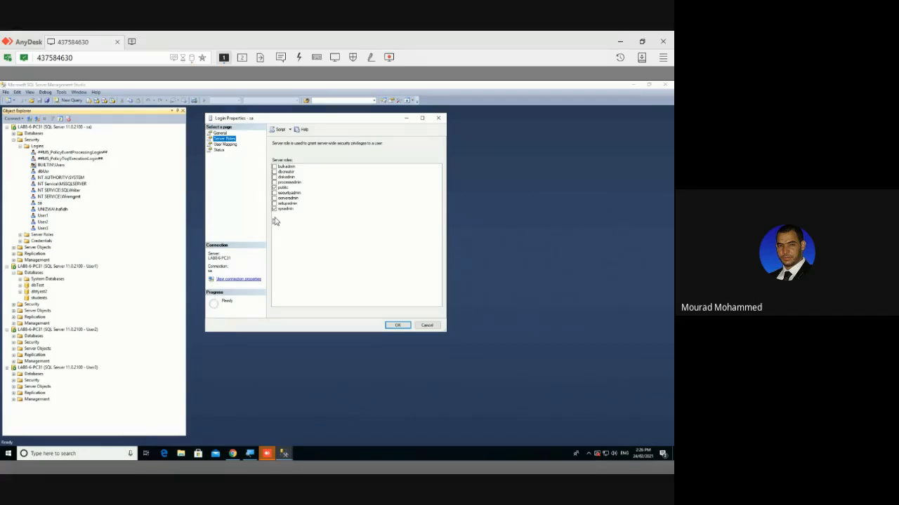
Tick dbcreator and serveradmin for sa and save, which raises an 'Add member failed' error
{"action": "left_click", "coordinate": [275, 171]}
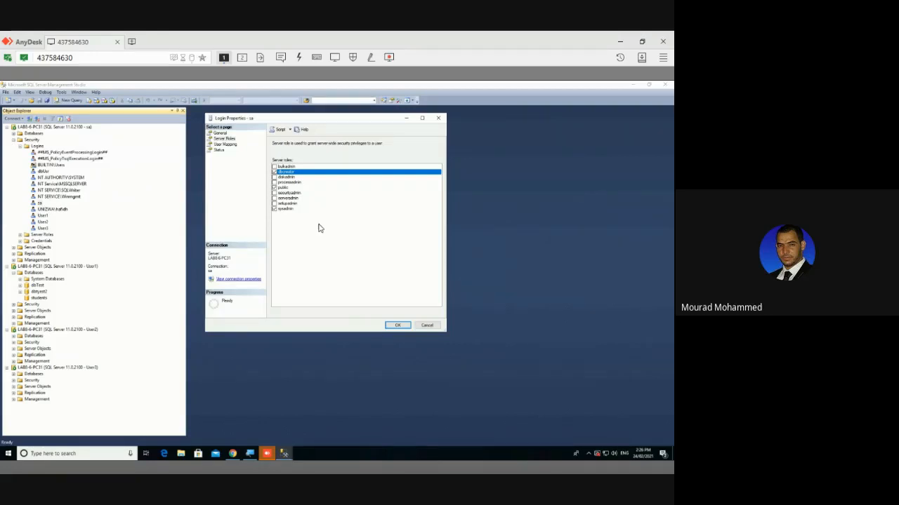
{"action": "left_click", "coordinate": [289, 200]}
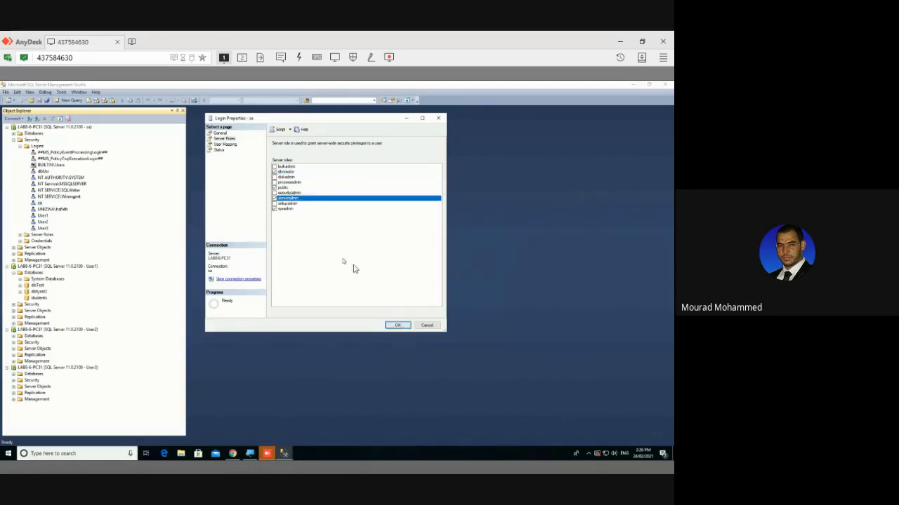
{"action": "left_click", "coordinate": [397, 325]}
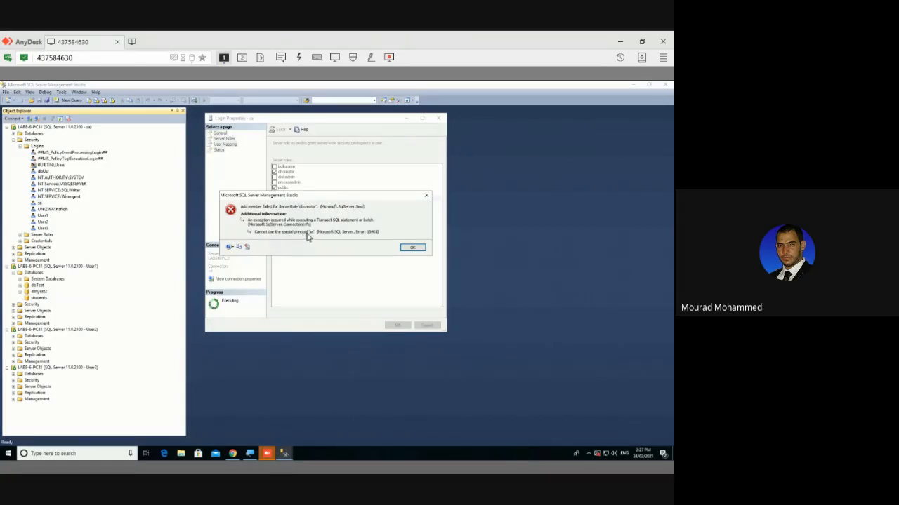
Untick dbcreator for sa and retry the save, toggle serveradmin, then show sa's User Mapping page
{"action": "left_click", "coordinate": [412, 248]}
{"action": "left_click", "coordinate": [274, 171]}
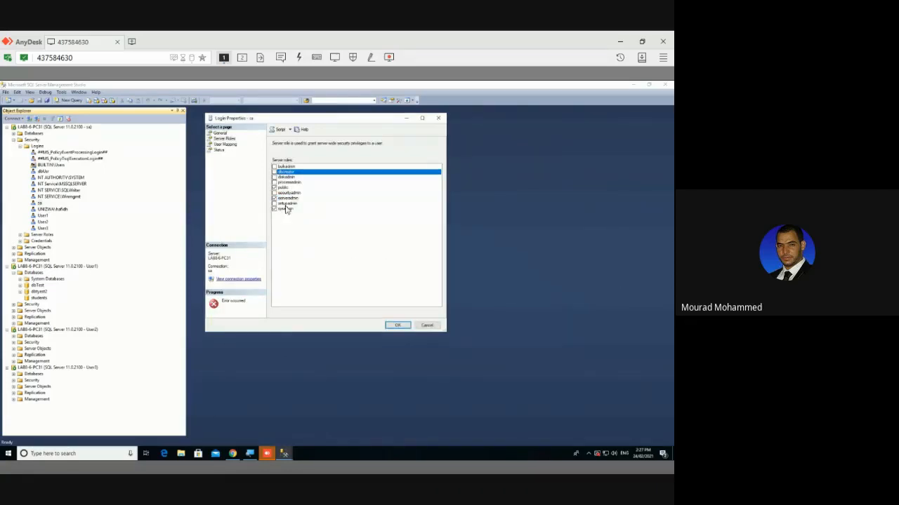
{"action": "left_click", "coordinate": [399, 324]}
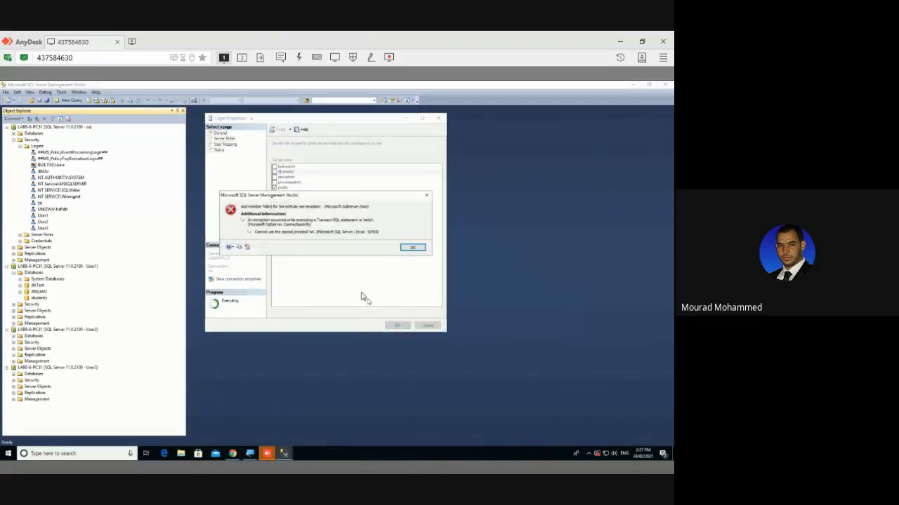
{"action": "left_click", "coordinate": [411, 248]}
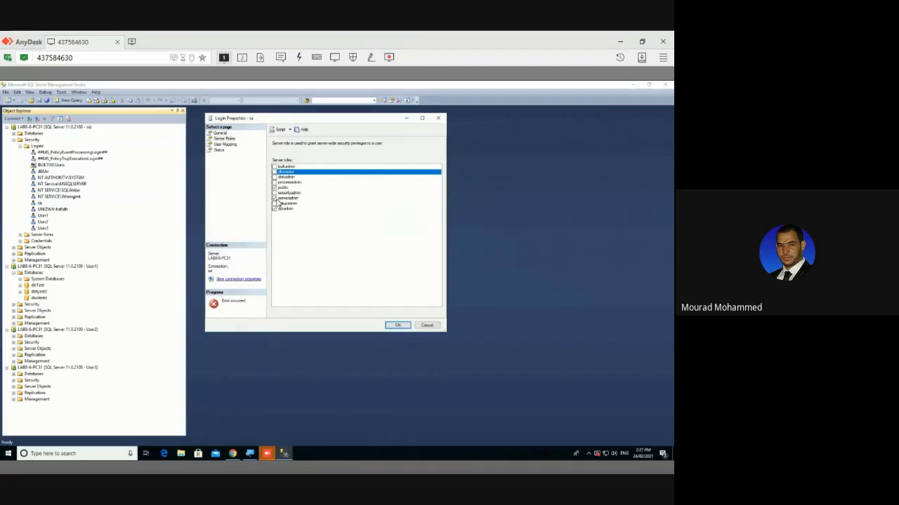
{"action": "left_click", "coordinate": [274, 199]}
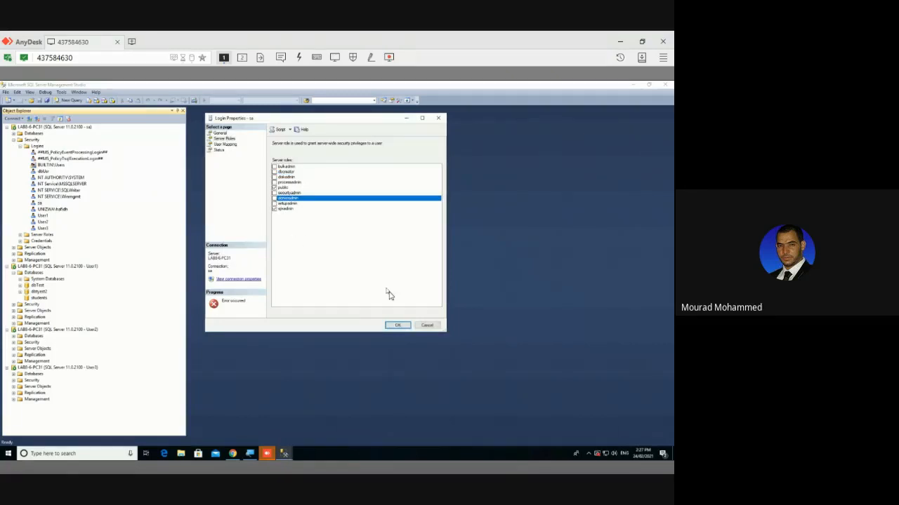
{"action": "left_click", "coordinate": [225, 145]}
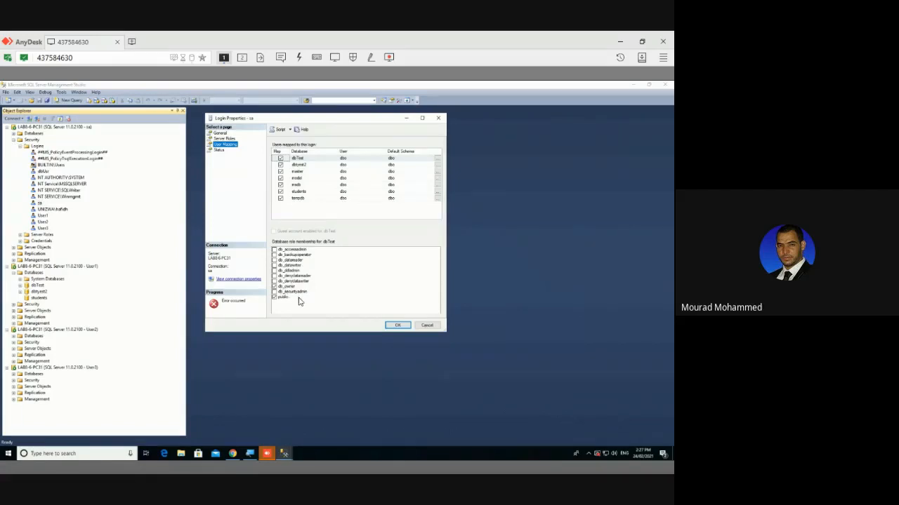
Tick db_accessadmin, db_datareader, db_datawriter and db_ddladmin for sa on students and apply them
{"action": "left_click", "coordinate": [299, 191]}
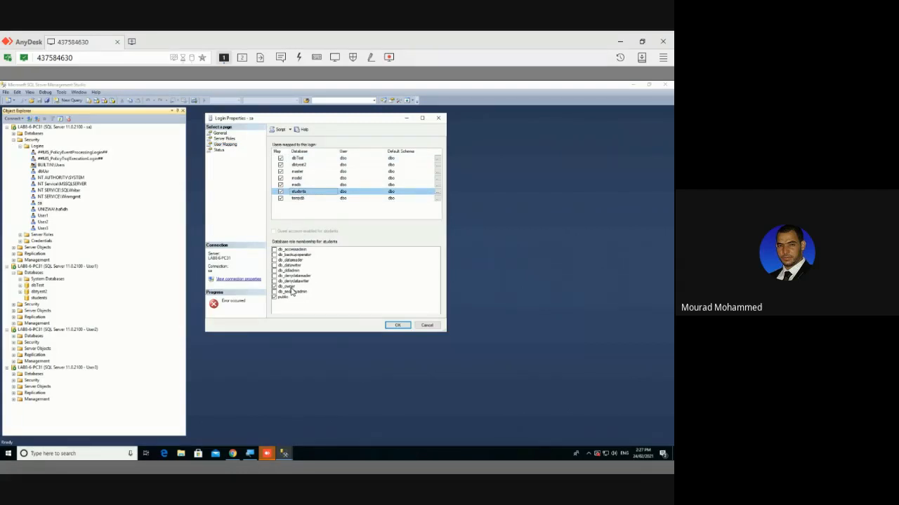
{"action": "left_click", "coordinate": [275, 251]}
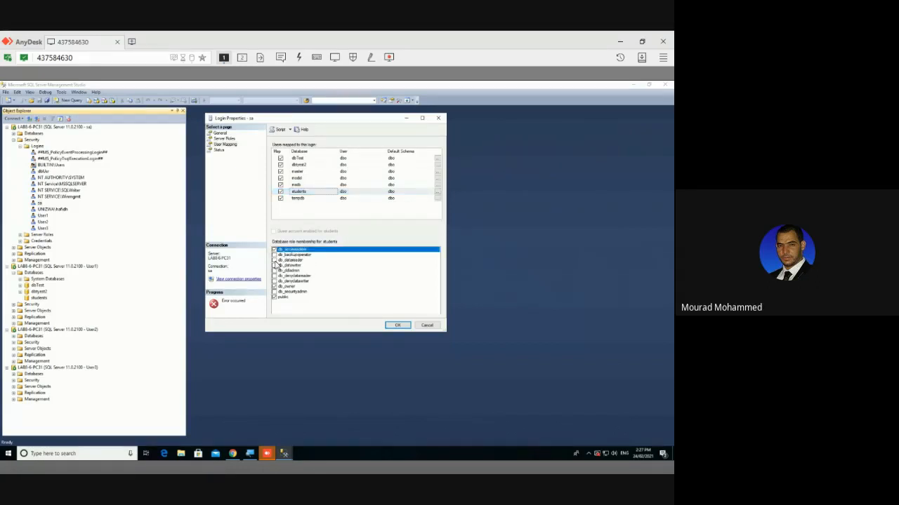
{"action": "left_click", "coordinate": [275, 260]}
{"action": "left_click", "coordinate": [274, 261]}
{"action": "left_click", "coordinate": [275, 266]}
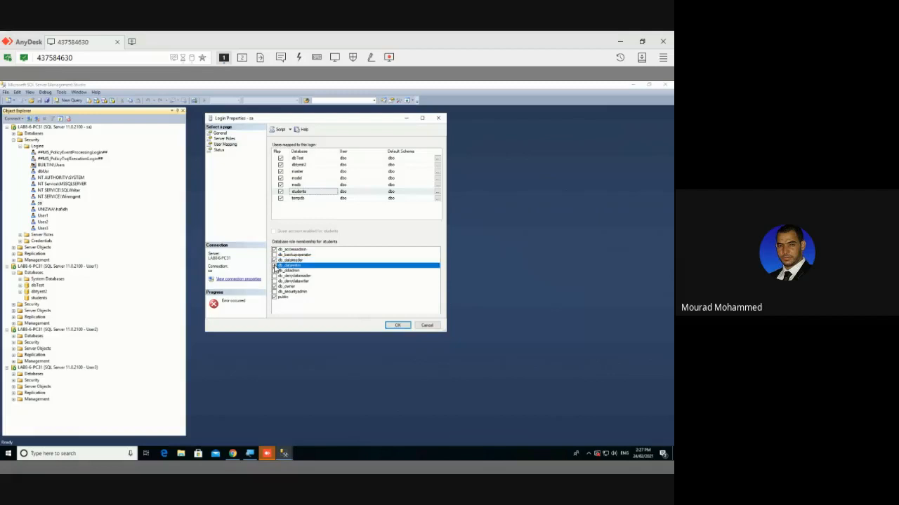
{"action": "left_click", "coordinate": [275, 270]}
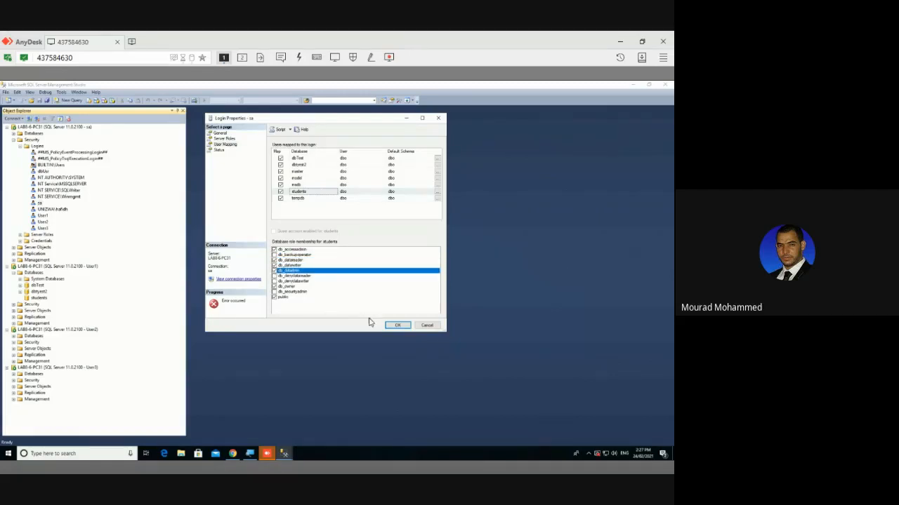
{"action": "left_click", "coordinate": [394, 325]}
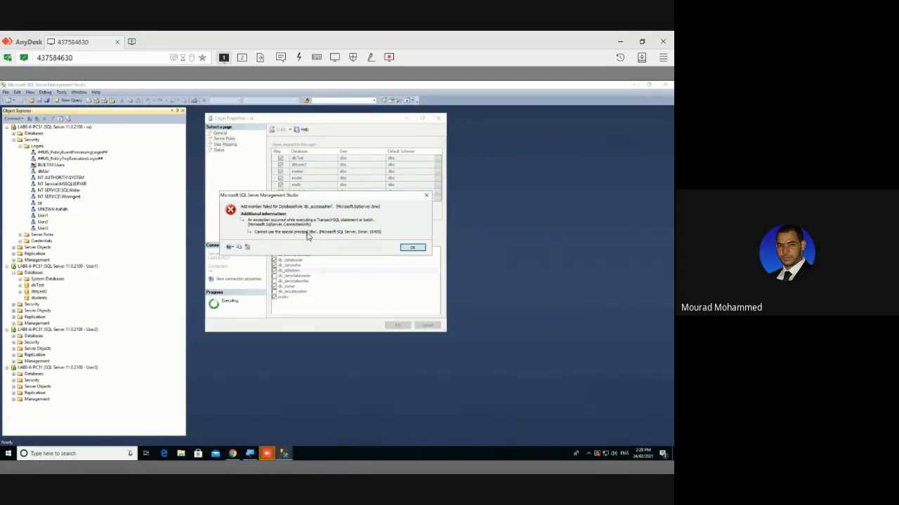
Dismiss the add-member failure and cancel sa's Login Properties without saving
{"action": "left_click", "coordinate": [413, 249]}
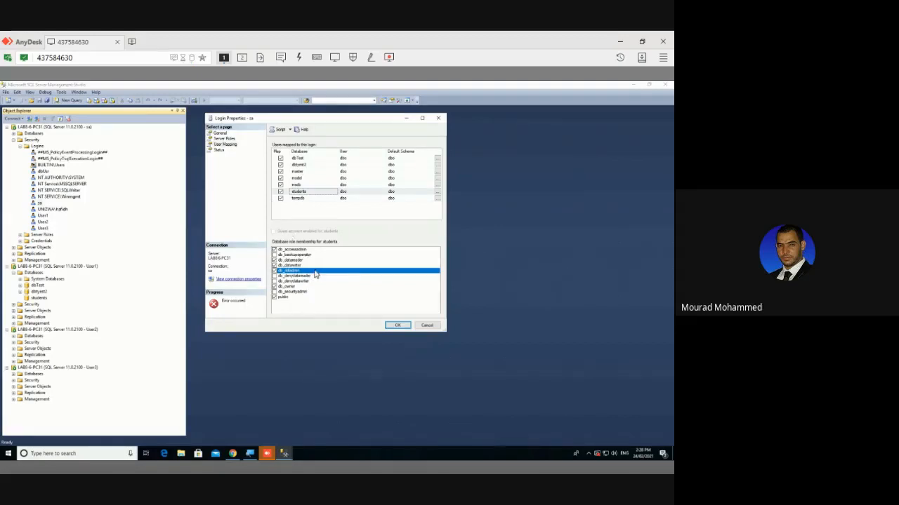
{"action": "left_click", "coordinate": [427, 326]}
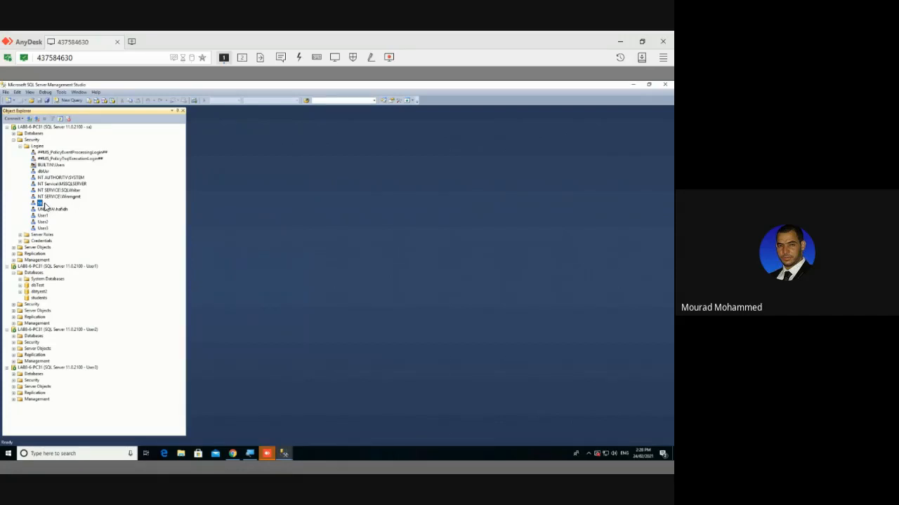
Open a new Object Explorer connection to the server using the login User1
{"action": "left_click", "coordinate": [44, 217]}
{"action": "left_click", "coordinate": [30, 119]}
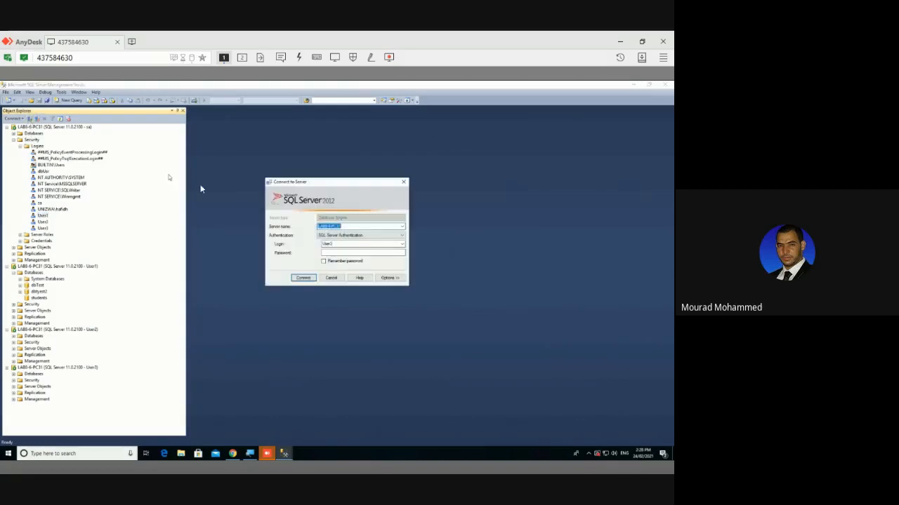
{"action": "double_click", "coordinate": [341, 245]}
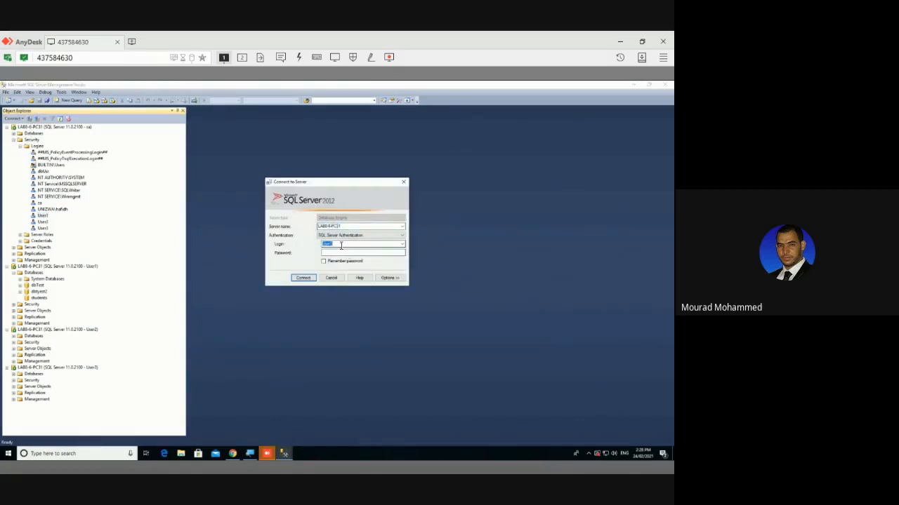
{"action": "type", "text": "User1"}
{"action": "key", "text": "Return"}
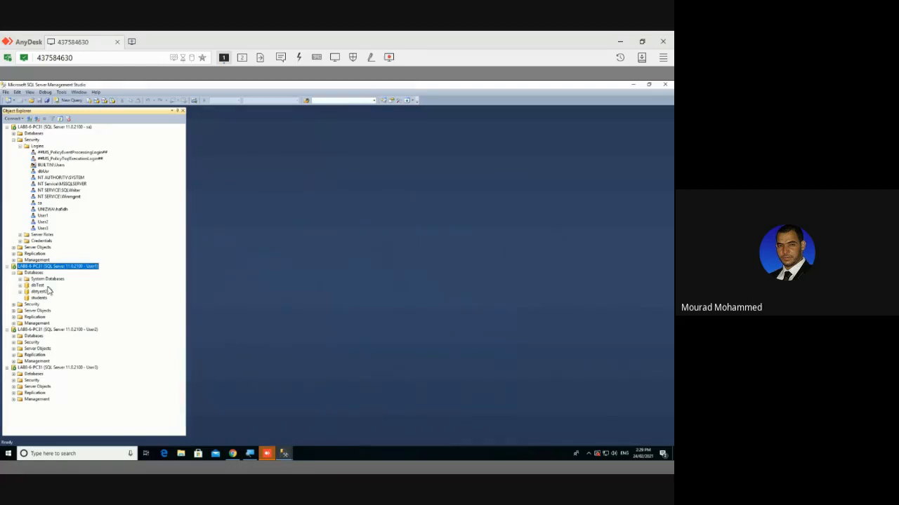
{"action": "left_click", "coordinate": [60, 119]}
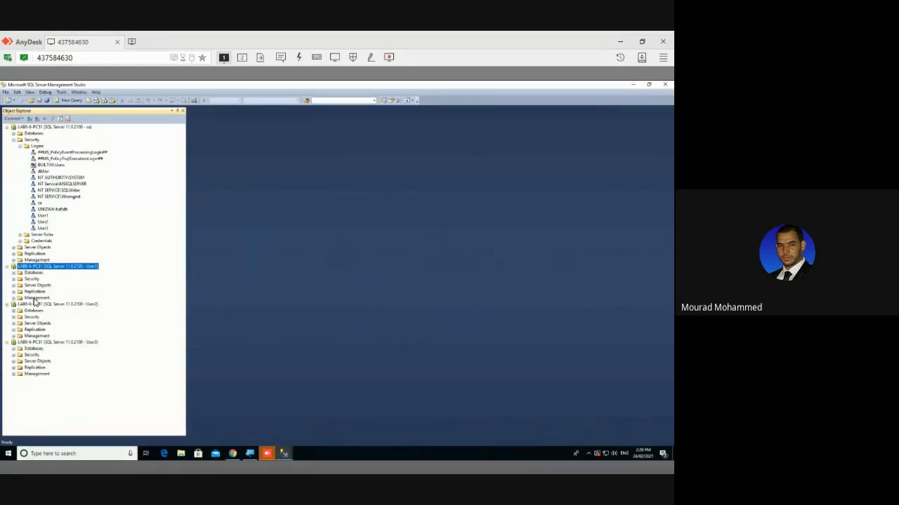
{"action": "left_click", "coordinate": [13, 273]}
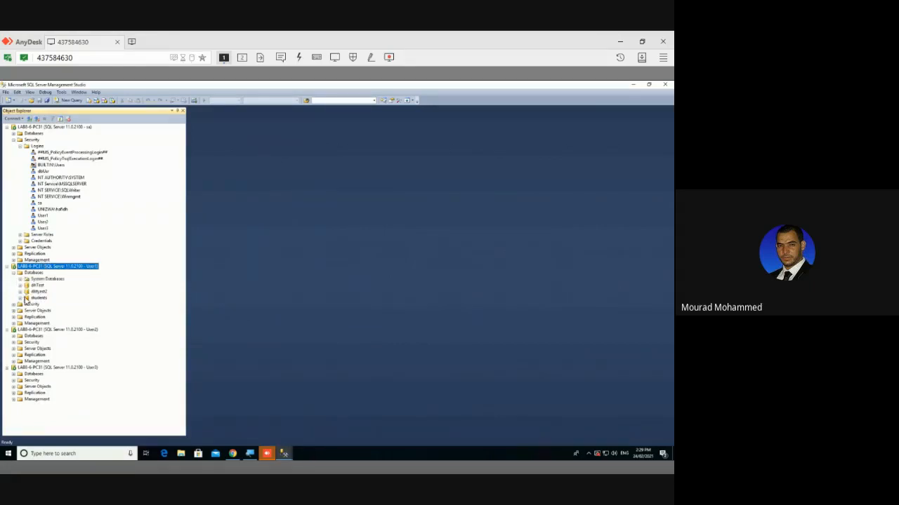
{"action": "left_click", "coordinate": [21, 298]}
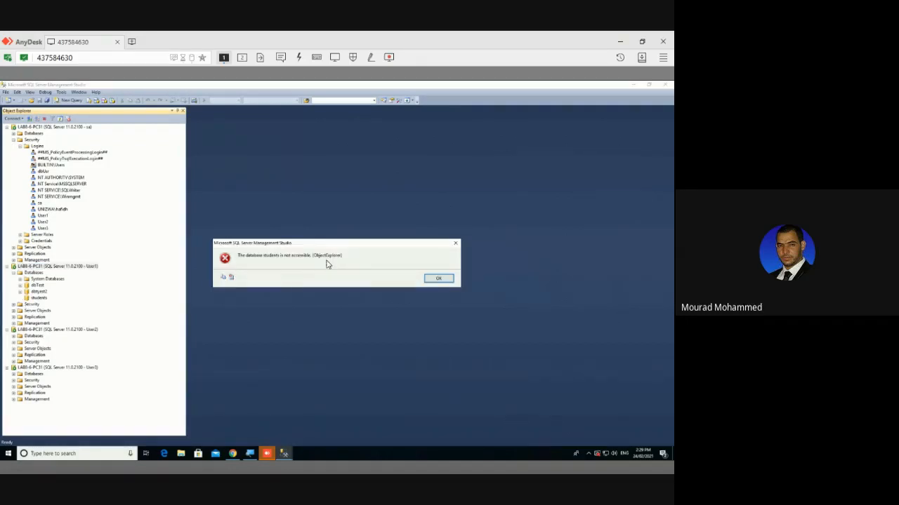
{"action": "left_click", "coordinate": [436, 279]}
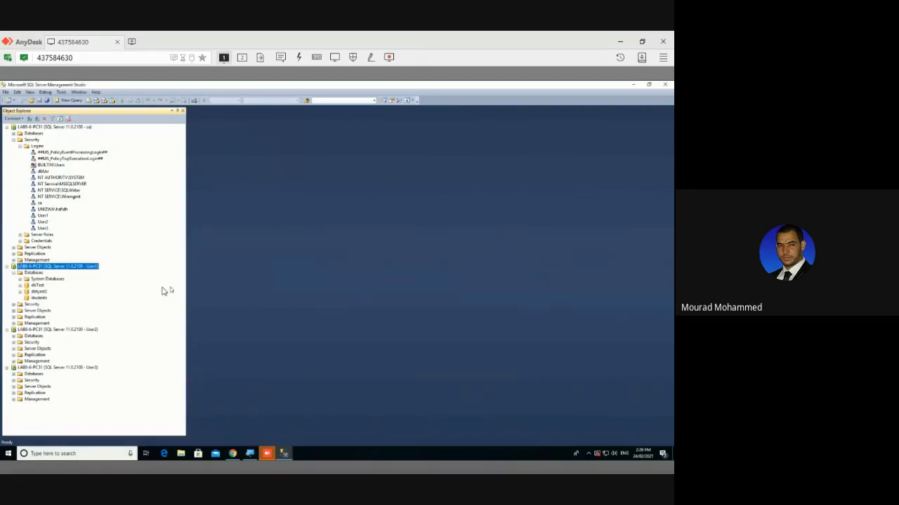
{"action": "left_click", "coordinate": [45, 298]}
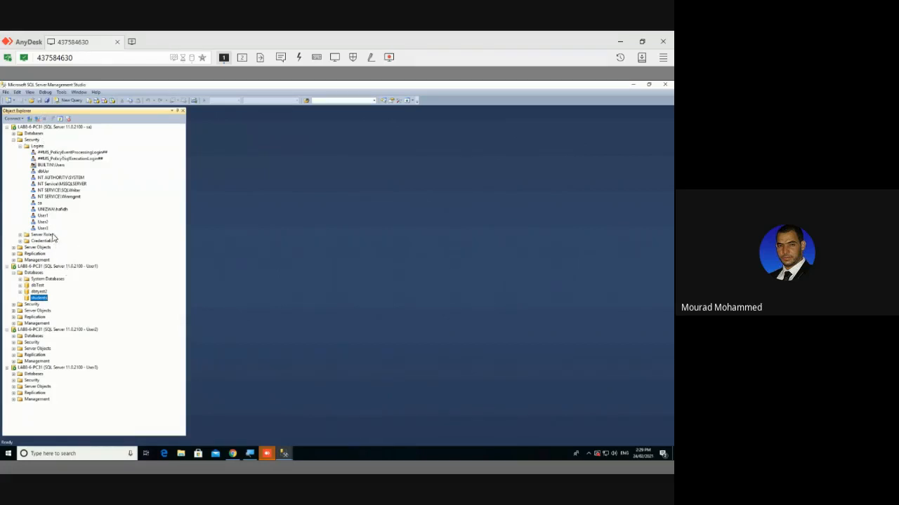
Grant User1 the dbcreator and diskadmin server roles in its Login Properties
{"action": "left_click", "coordinate": [42, 216]}
{"action": "right_click", "coordinate": [42, 216]}
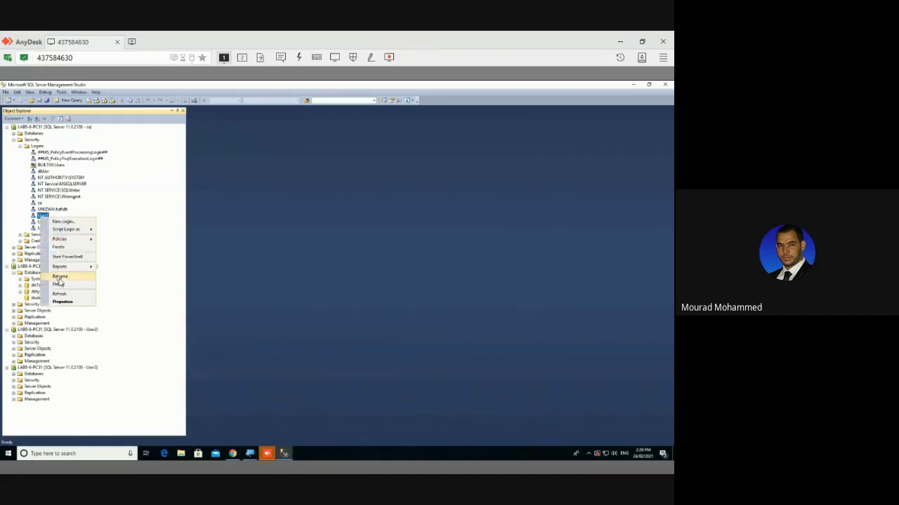
{"action": "left_click", "coordinate": [68, 301]}
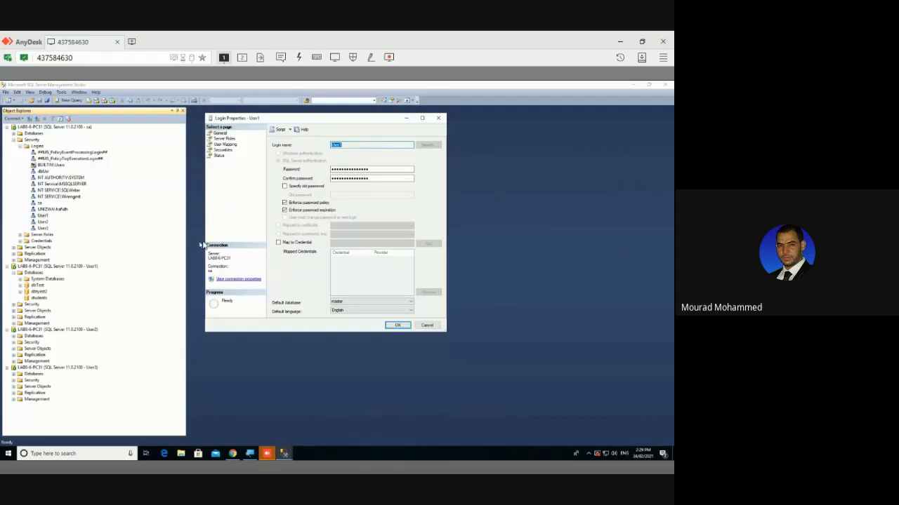
{"action": "left_click", "coordinate": [224, 138]}
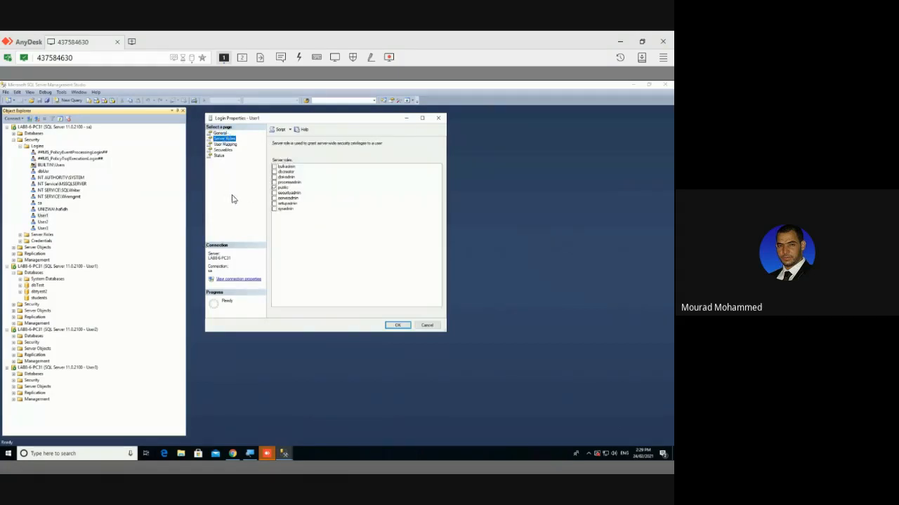
{"action": "left_click", "coordinate": [284, 173]}
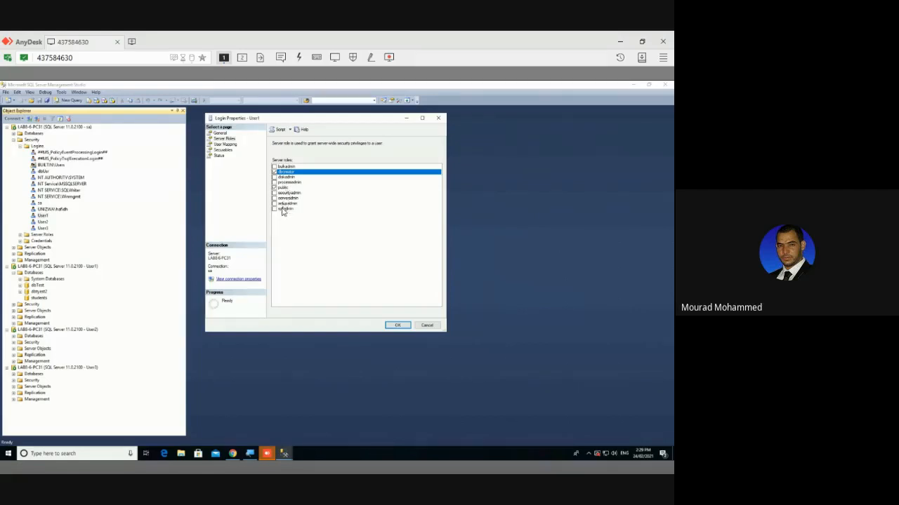
{"action": "left_click", "coordinate": [274, 209]}
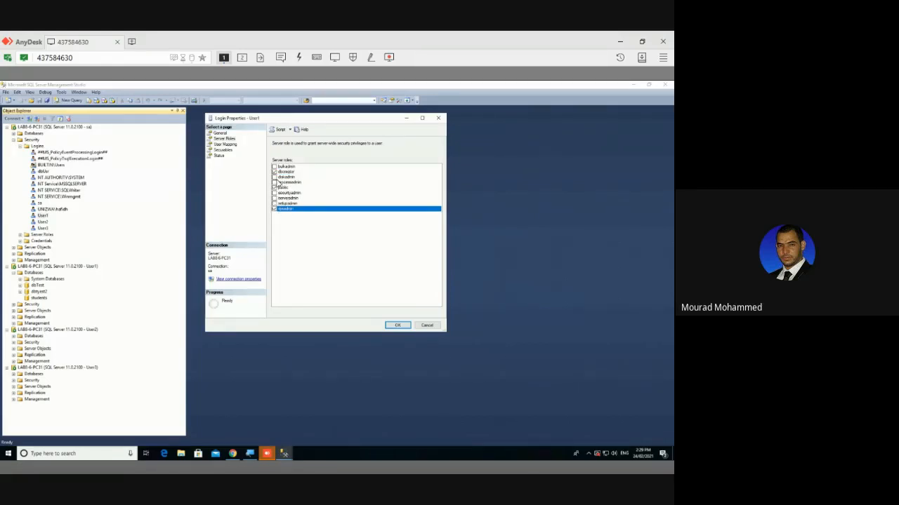
{"action": "left_click", "coordinate": [274, 177]}
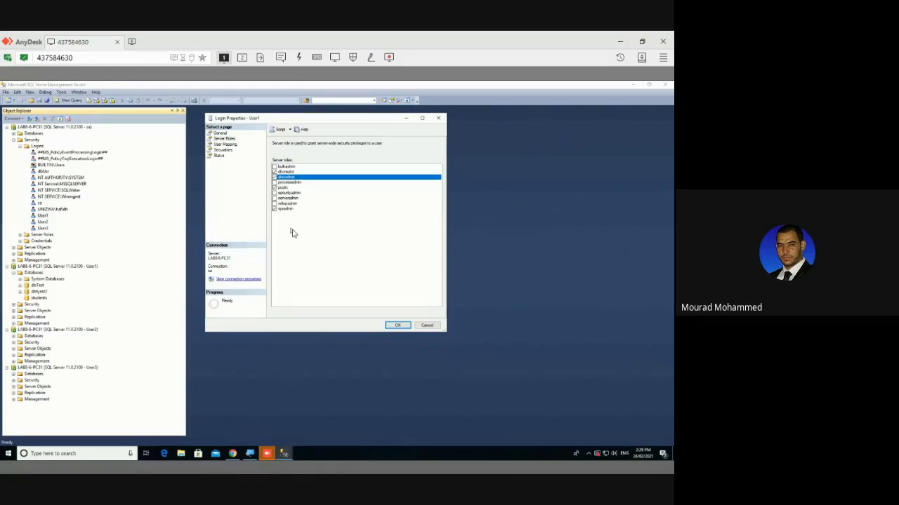
{"action": "left_click", "coordinate": [398, 325]}
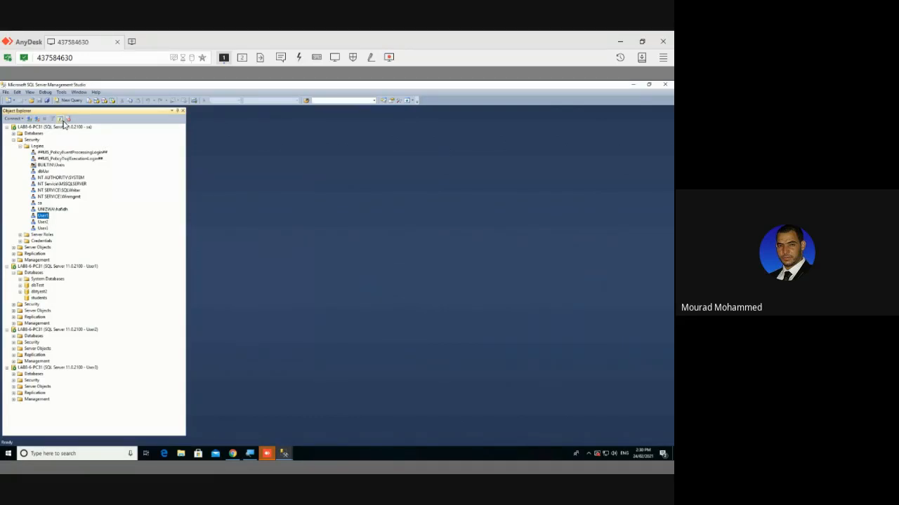
Refresh the sa server and User1's Databases, then expand the students database's Tables under User1
{"action": "left_click", "coordinate": [28, 145]}
{"action": "left_click", "coordinate": [39, 127]}
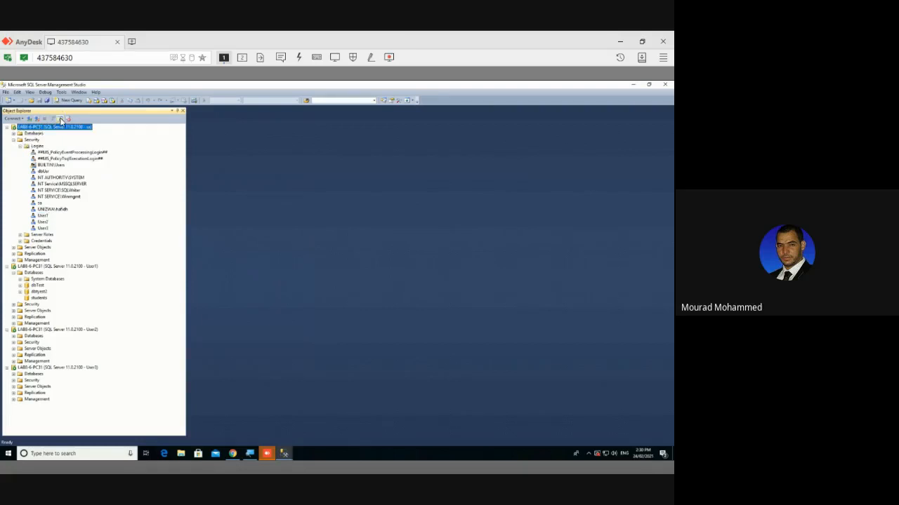
{"action": "left_click", "coordinate": [60, 120]}
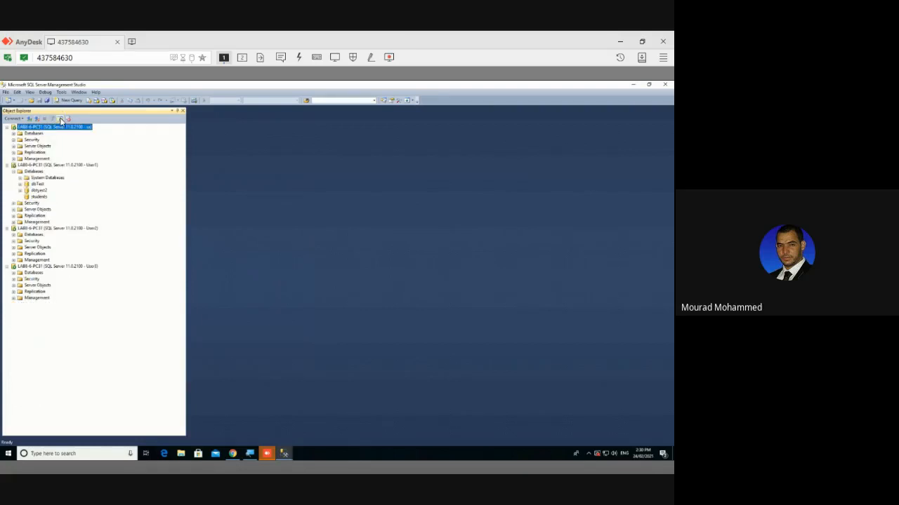
{"action": "left_click", "coordinate": [36, 173]}
{"action": "right_click", "coordinate": [37, 177]}
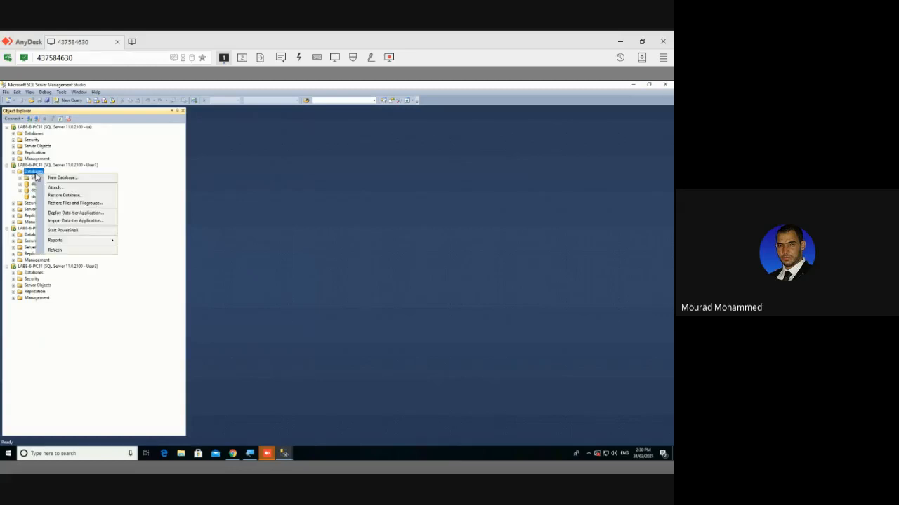
{"action": "left_click", "coordinate": [74, 250]}
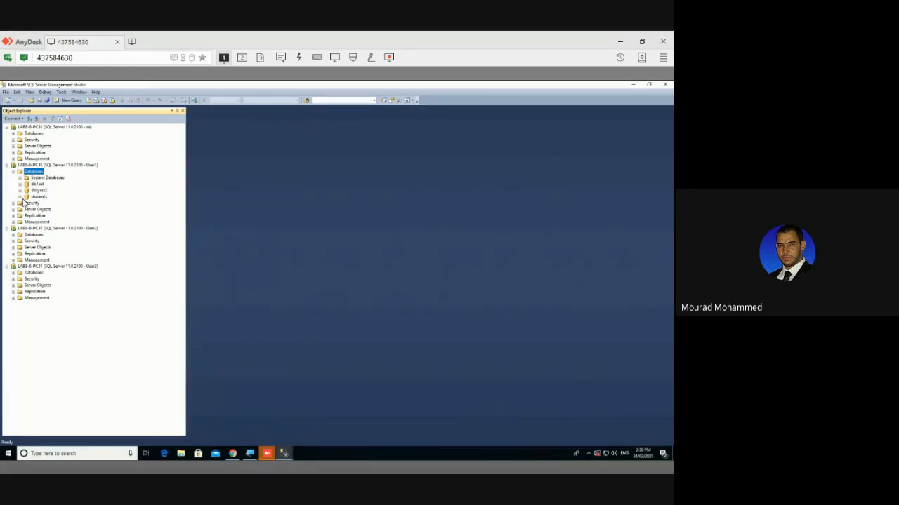
{"action": "left_click", "coordinate": [20, 197]}
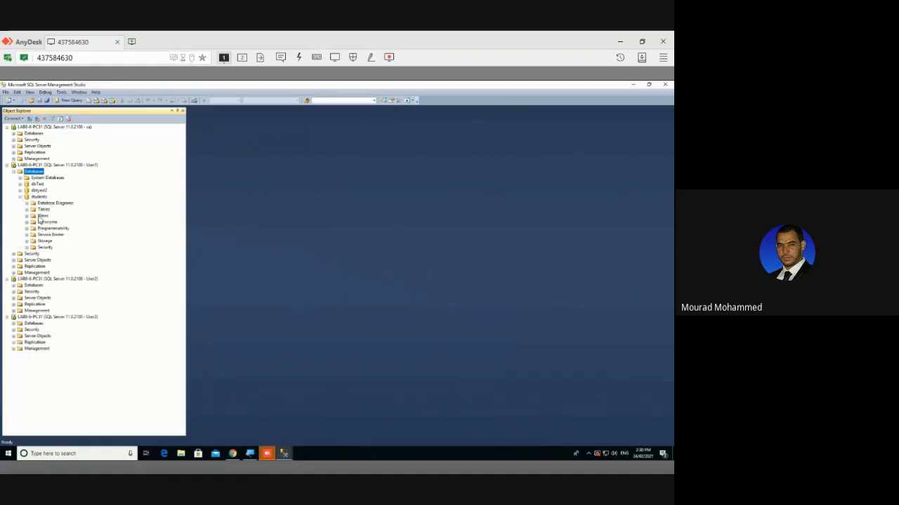
{"action": "left_click", "coordinate": [26, 210]}
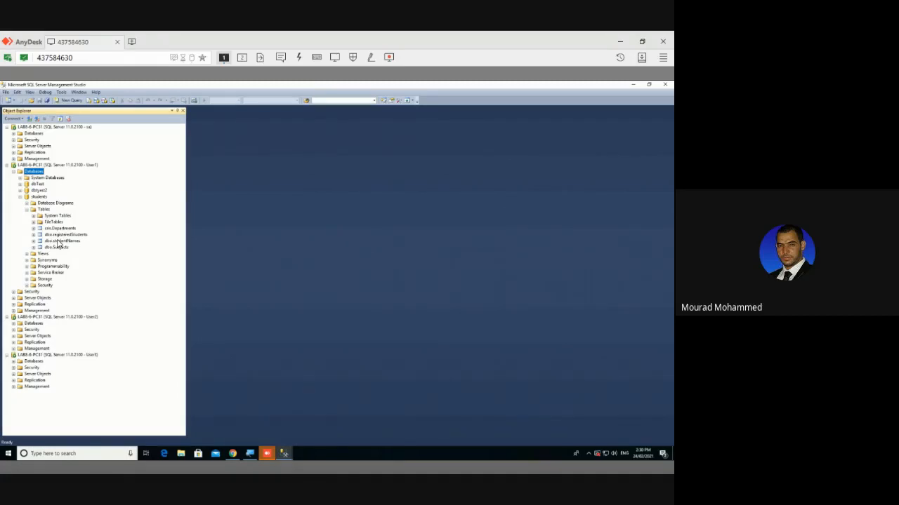
Expand User2's Databases, try opening students, and dismiss the 'not accessible' error
{"action": "left_click", "coordinate": [14, 323]}
{"action": "left_click", "coordinate": [33, 343]}
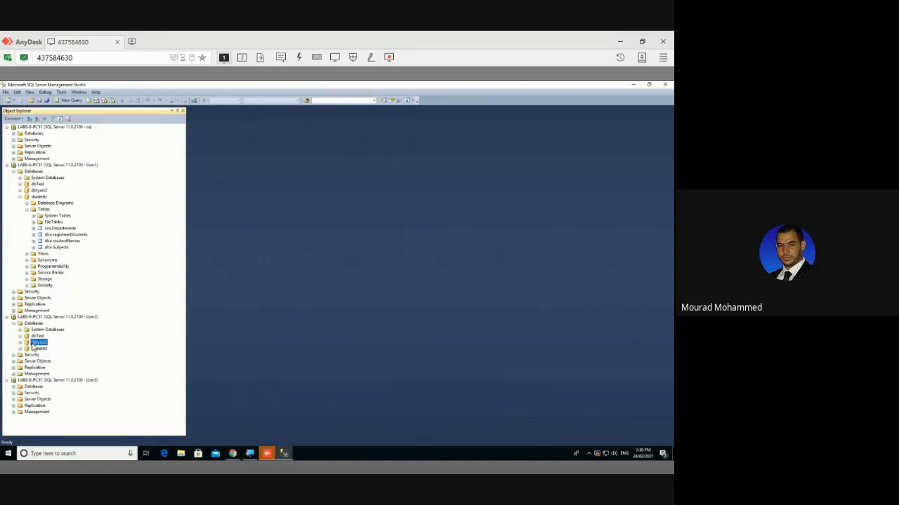
{"action": "left_click", "coordinate": [35, 349]}
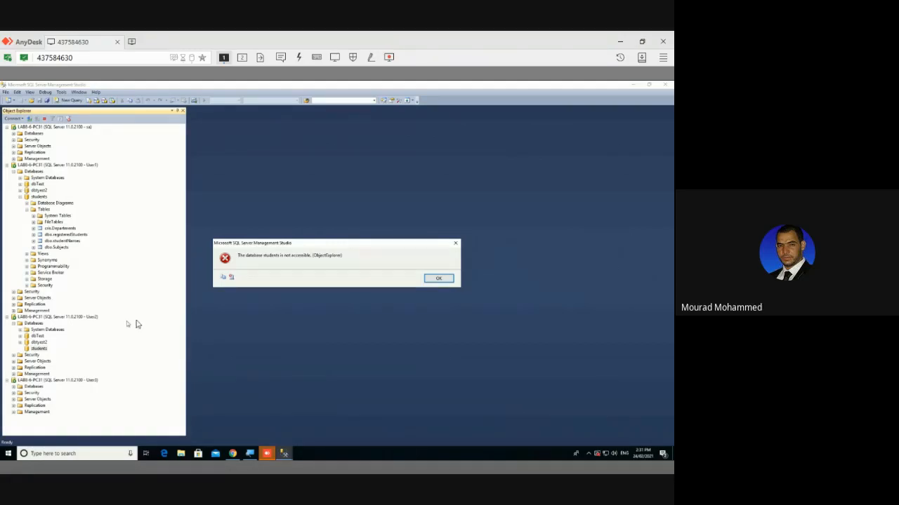
{"action": "left_click", "coordinate": [429, 278]}
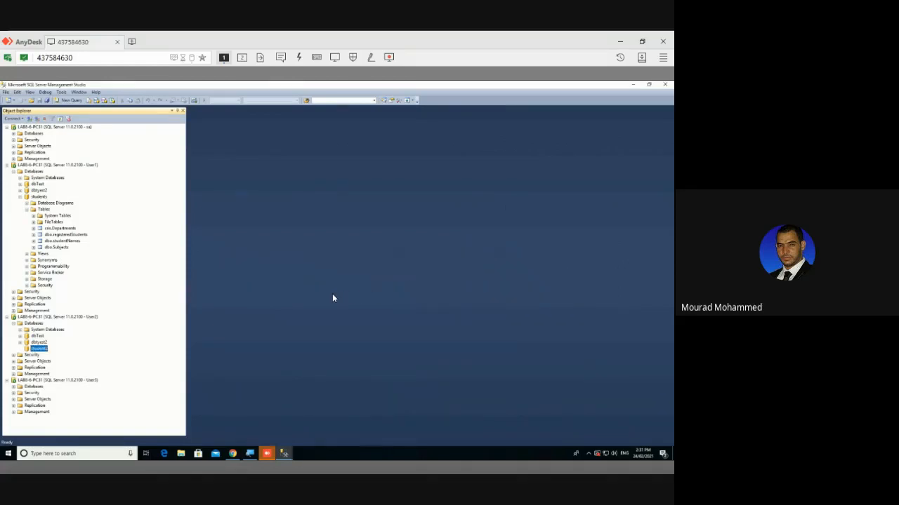
Try connecting with login 'User23' and a password, then dismiss the login-failed error
{"action": "left_click", "coordinate": [29, 119]}
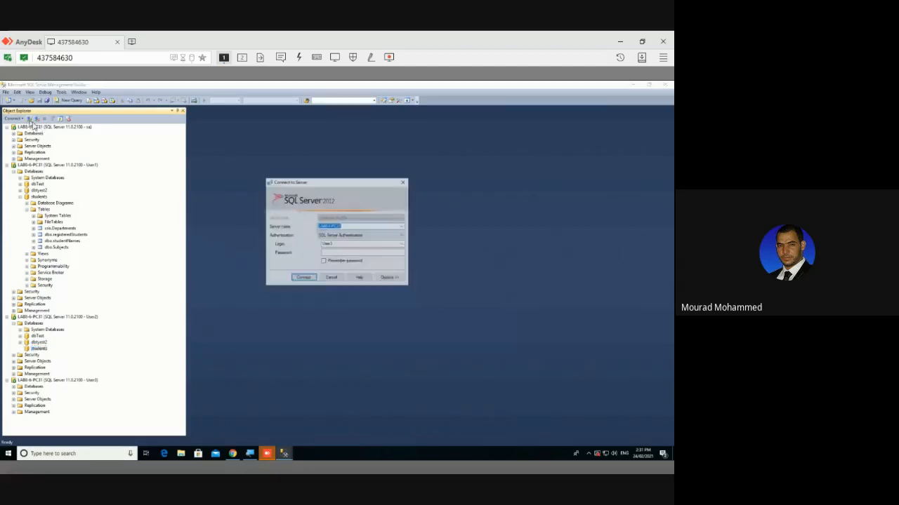
{"action": "double_click", "coordinate": [343, 246]}
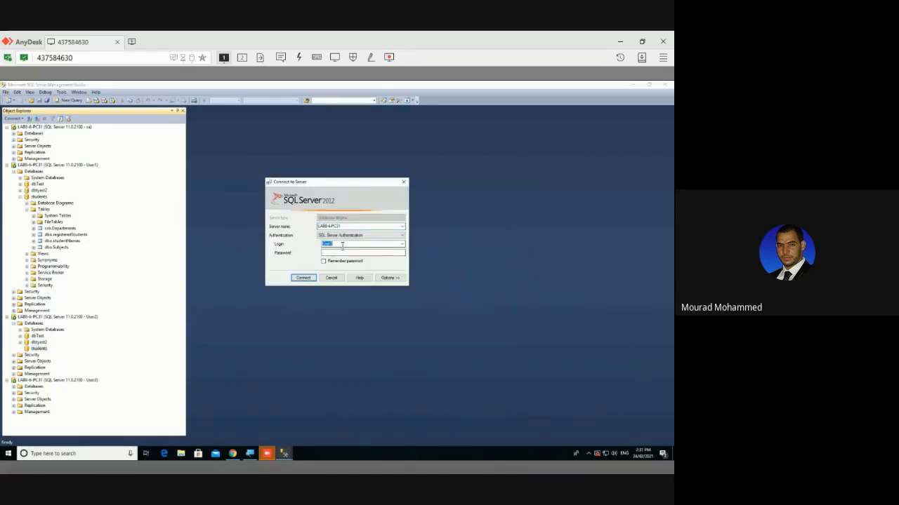
{"action": "type", "text": "User23"}
{"action": "key", "text": "Tab"}
{"action": "key", "text": "Return"}
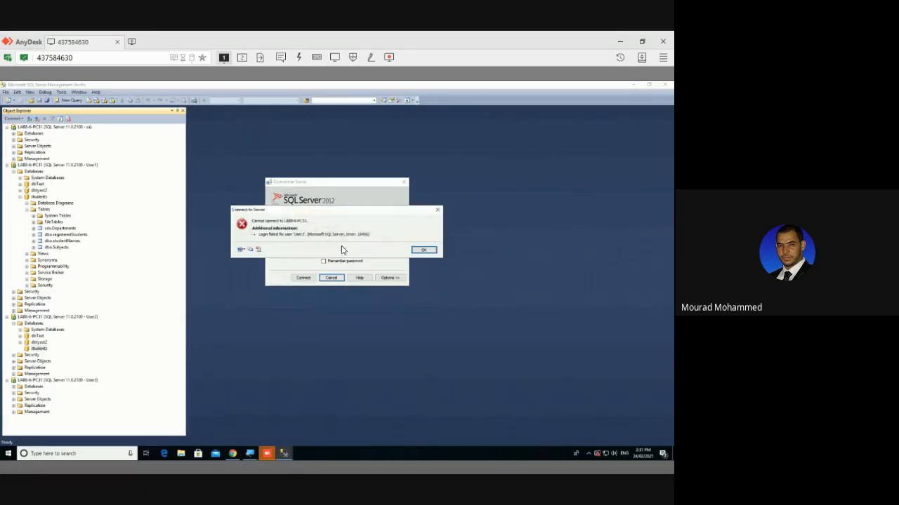
{"action": "key", "text": "Return"}
Re-enter the password, retry the connection, and dismiss the repeated login-failed error
{"action": "double_click", "coordinate": [344, 245]}
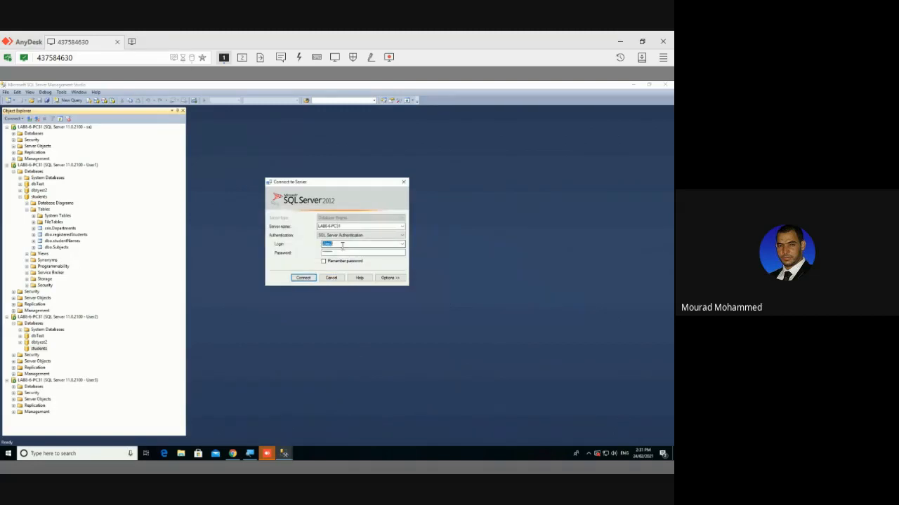
{"action": "left_click", "coordinate": [347, 252]}
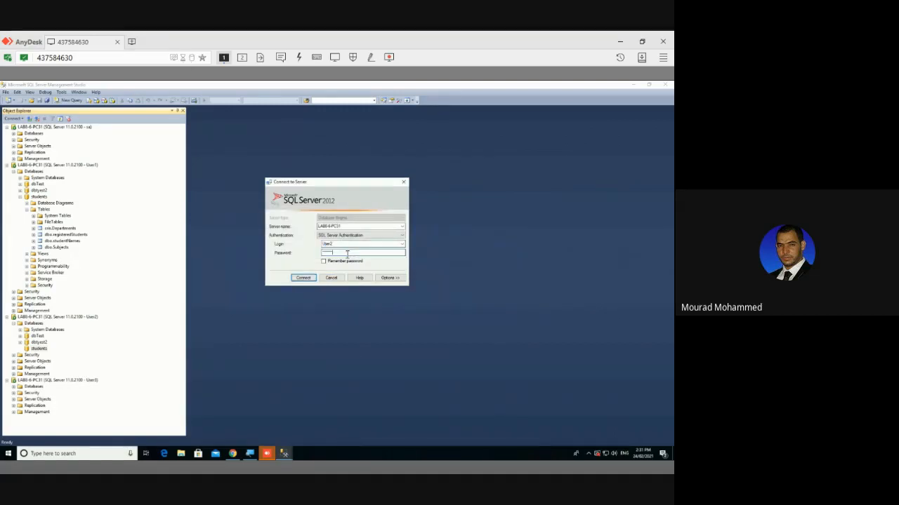
{"action": "key", "text": "Return"}
{"action": "key", "text": "Return"}
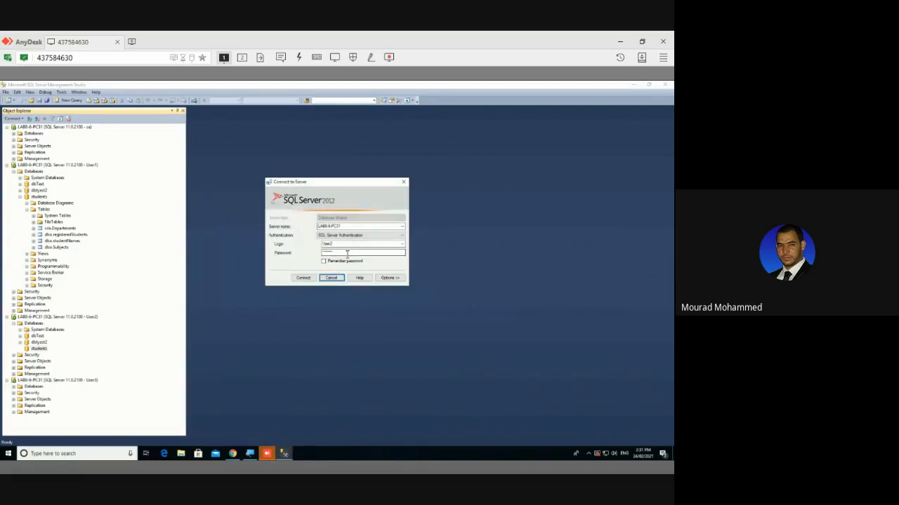
{"action": "type", "text": "**"}
{"action": "key", "text": "Return"}
{"action": "key", "text": "Return"}
Log in again as User2, re-entering the password after a failed attempt
{"action": "left_click", "coordinate": [304, 278]}
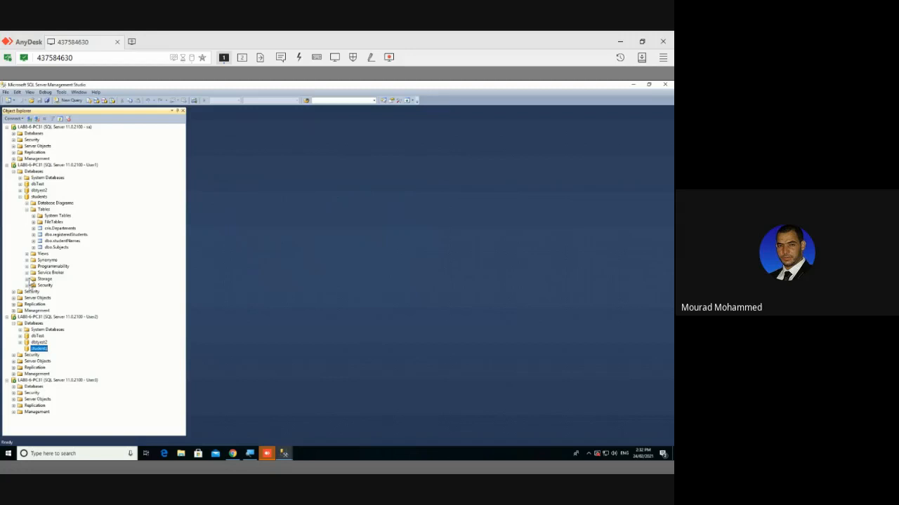
{"action": "left_click", "coordinate": [16, 116]}
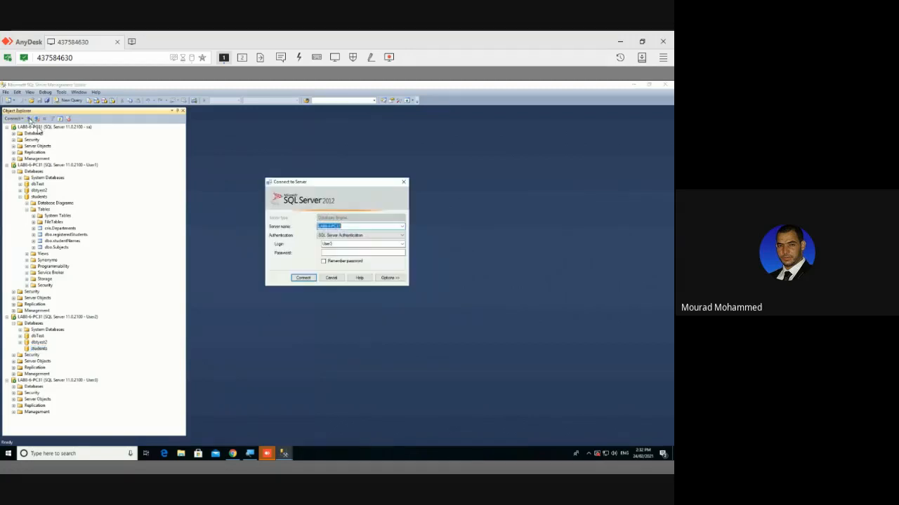
{"action": "double_click", "coordinate": [362, 243]}
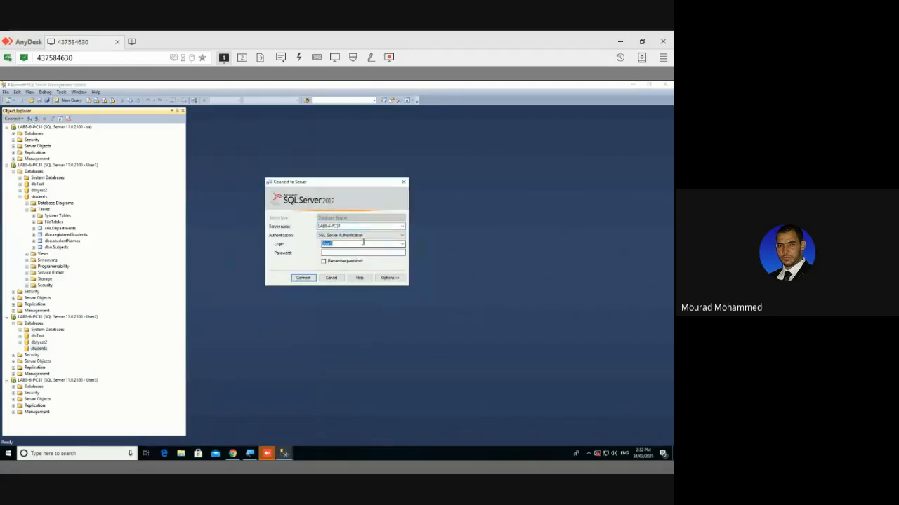
{"action": "type", "text": "User3"}
{"action": "key", "text": "Tab"}
{"action": "key", "text": "Return"}
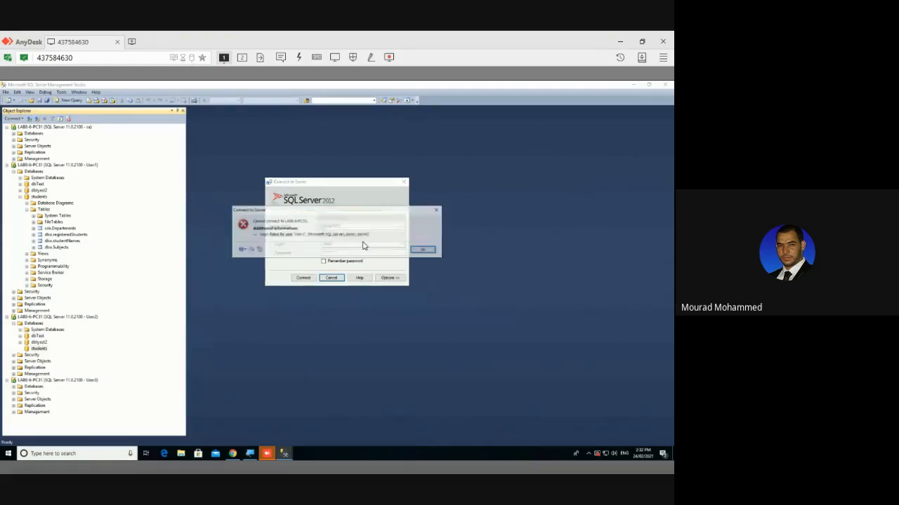
{"action": "key", "text": "Return"}
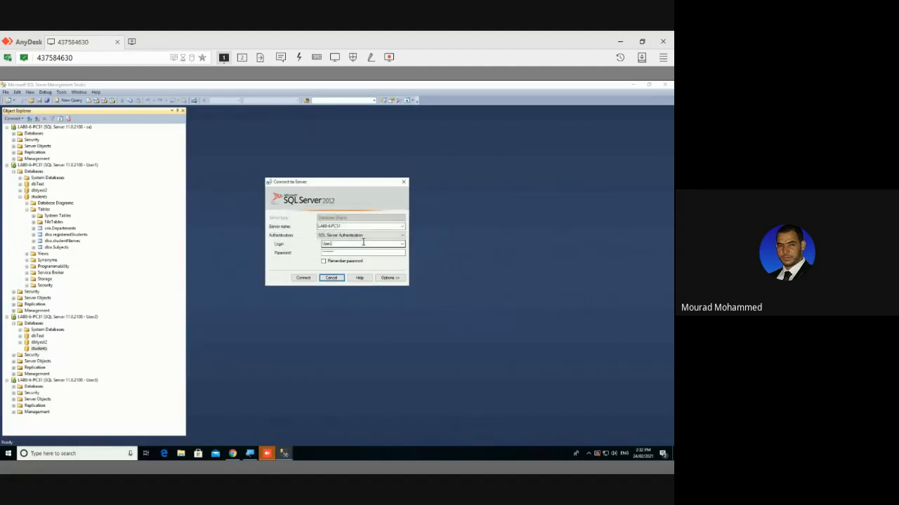
{"action": "left_click", "coordinate": [371, 251]}
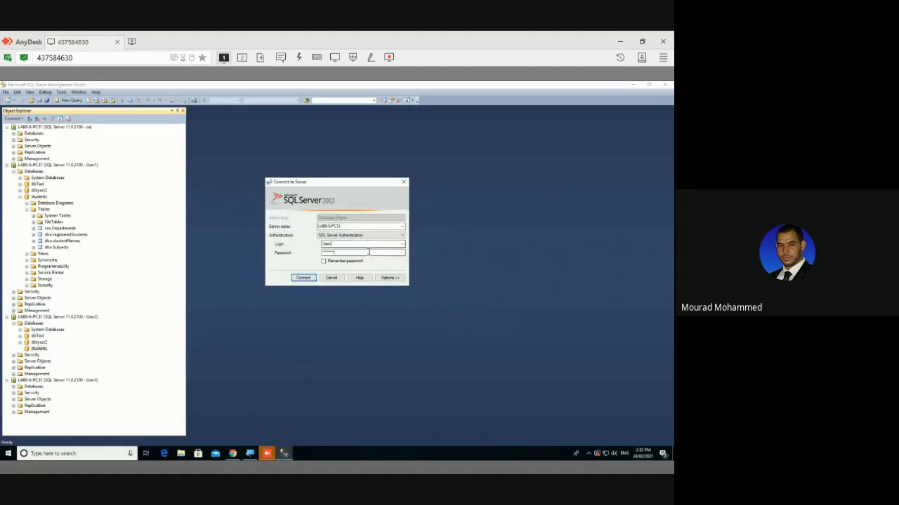
{"action": "key", "text": "Return"}
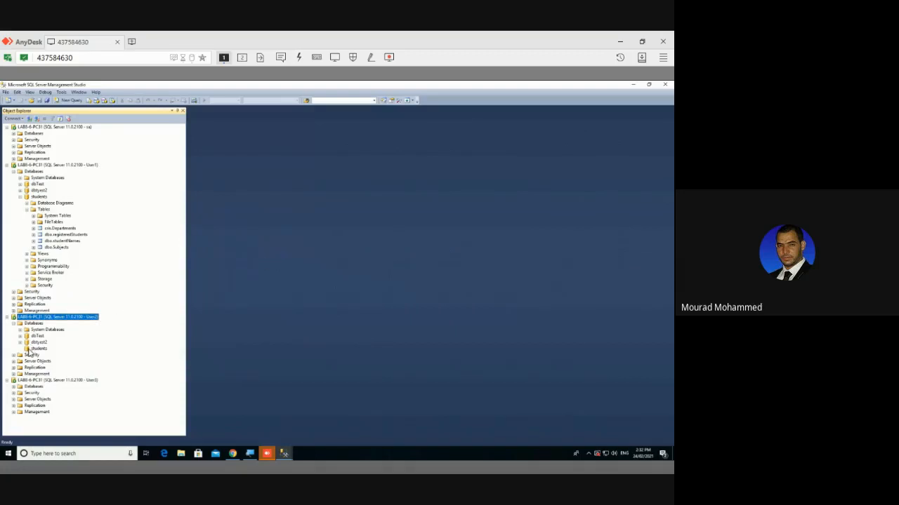
Collapse and re-expand User2's Databases and open the students database again
{"action": "left_click", "coordinate": [59, 119]}
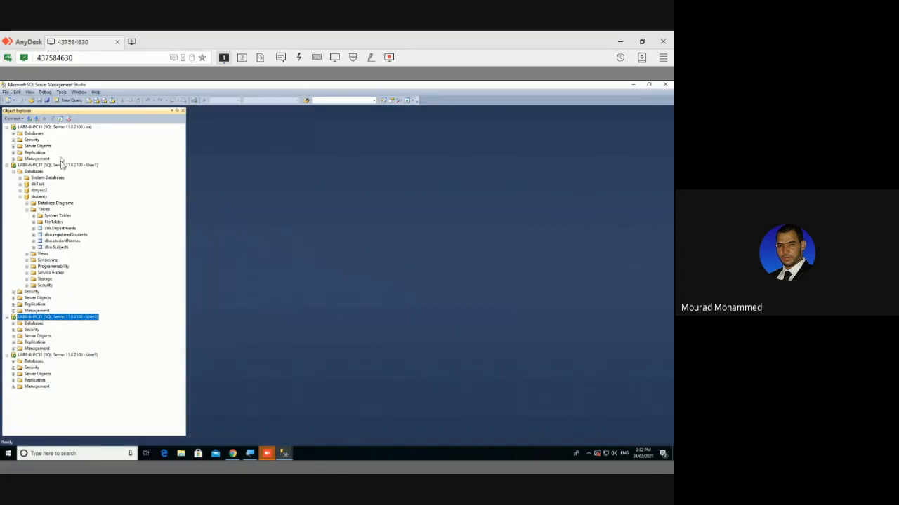
{"action": "left_click", "coordinate": [13, 323]}
{"action": "left_click", "coordinate": [38, 349]}
{"action": "left_click", "coordinate": [21, 349]}
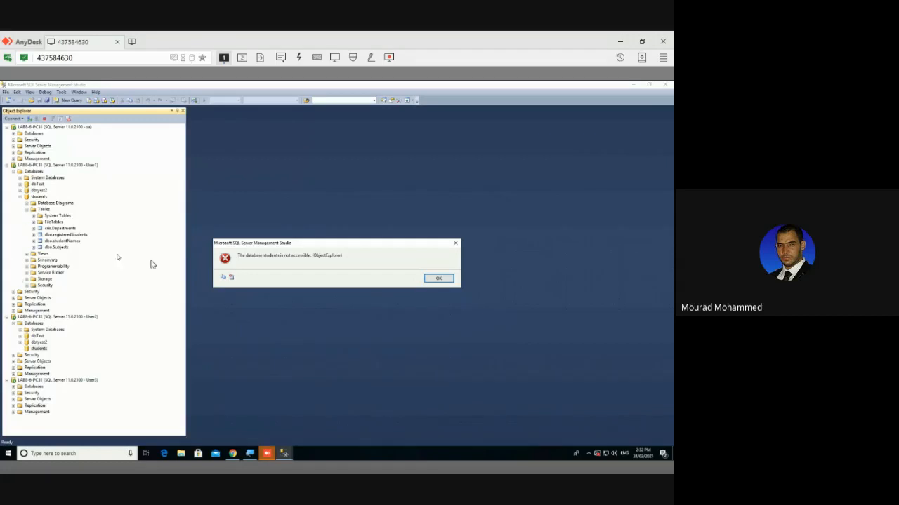
Dismiss the not-accessible error, try connecting as User3, and cancel after the login failure
{"action": "left_click", "coordinate": [436, 279]}
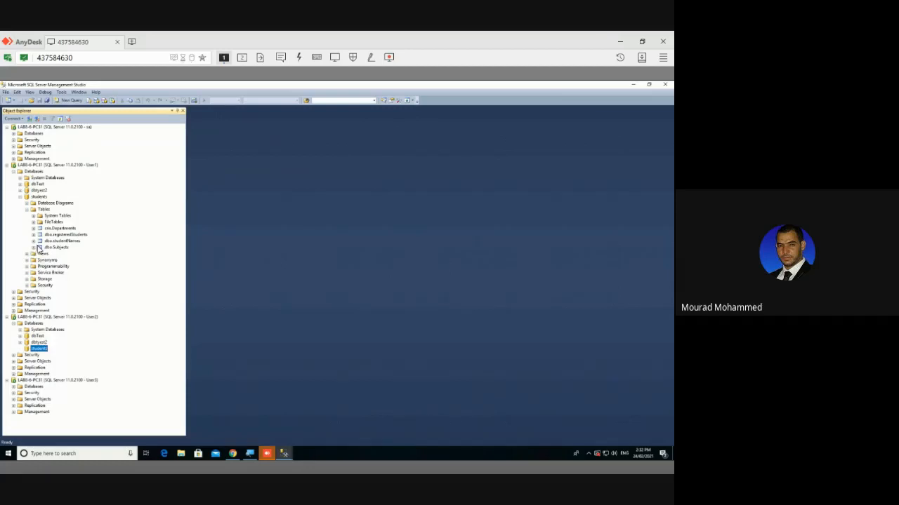
{"action": "left_click", "coordinate": [29, 119]}
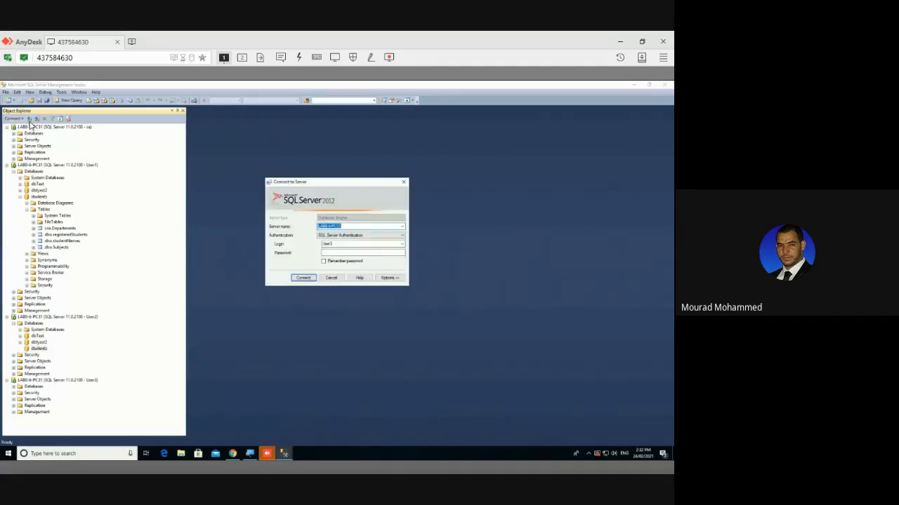
{"action": "left_click", "coordinate": [302, 278]}
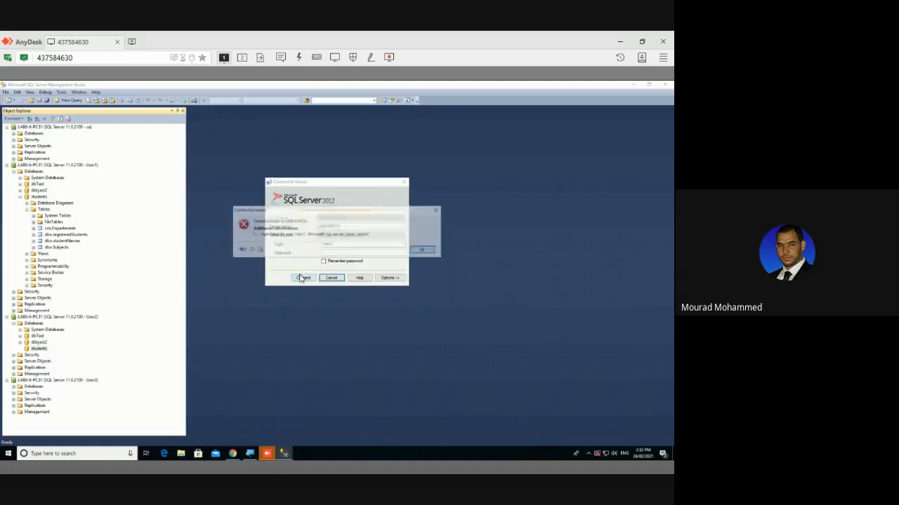
{"action": "left_click", "coordinate": [422, 250]}
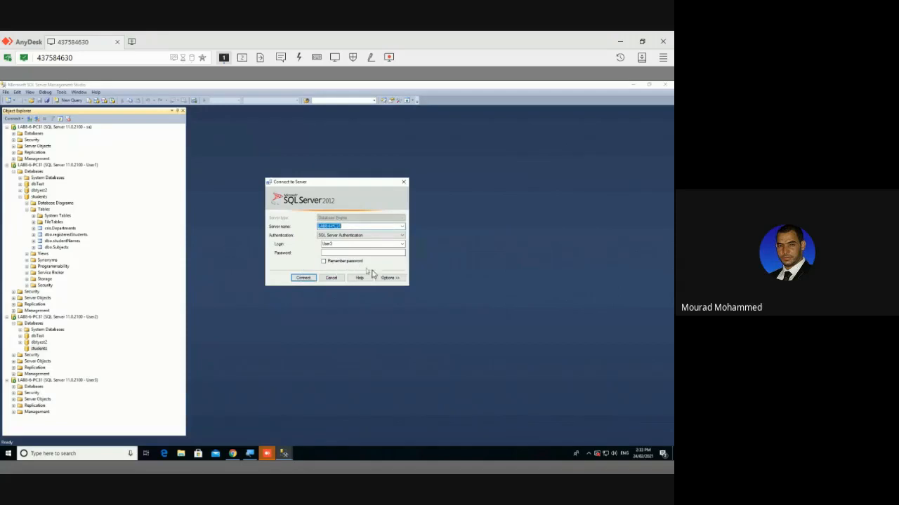
{"action": "left_click", "coordinate": [332, 278]}
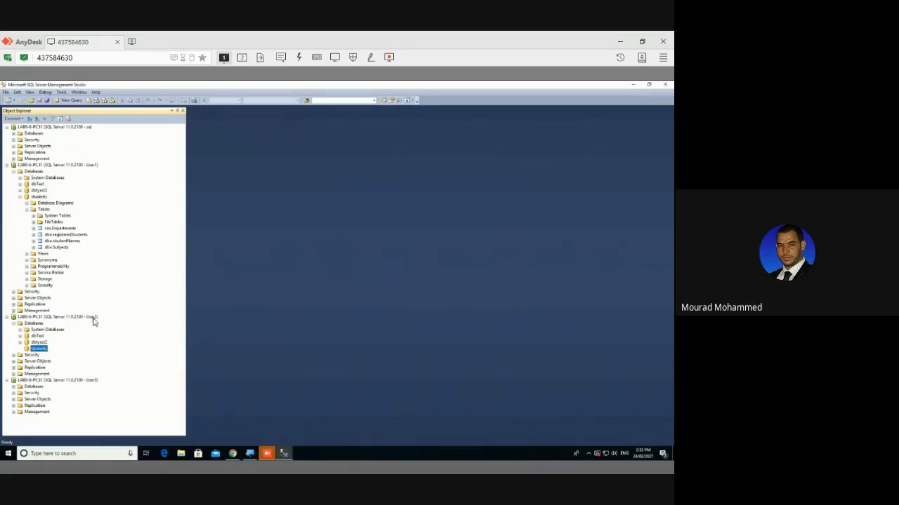
Refresh User1's students database and expand its Tables folder again
{"action": "left_click", "coordinate": [49, 248]}
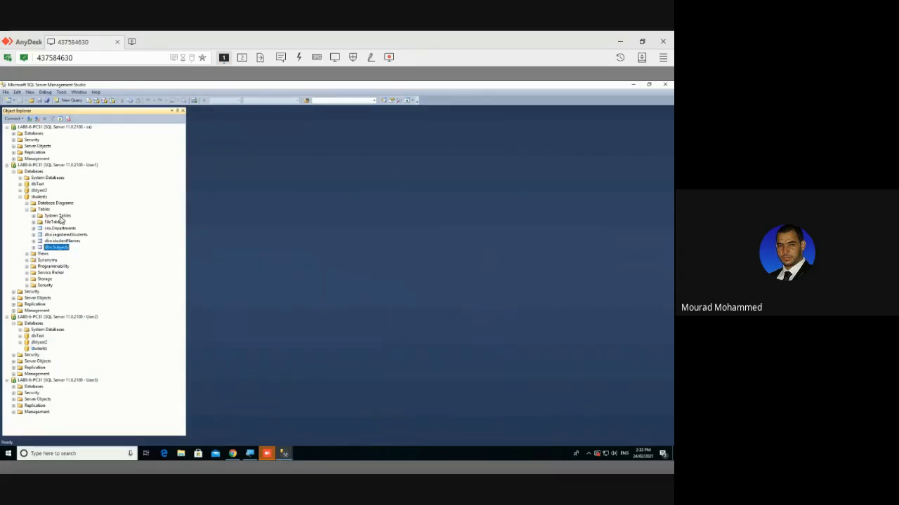
{"action": "right_click", "coordinate": [51, 165]}
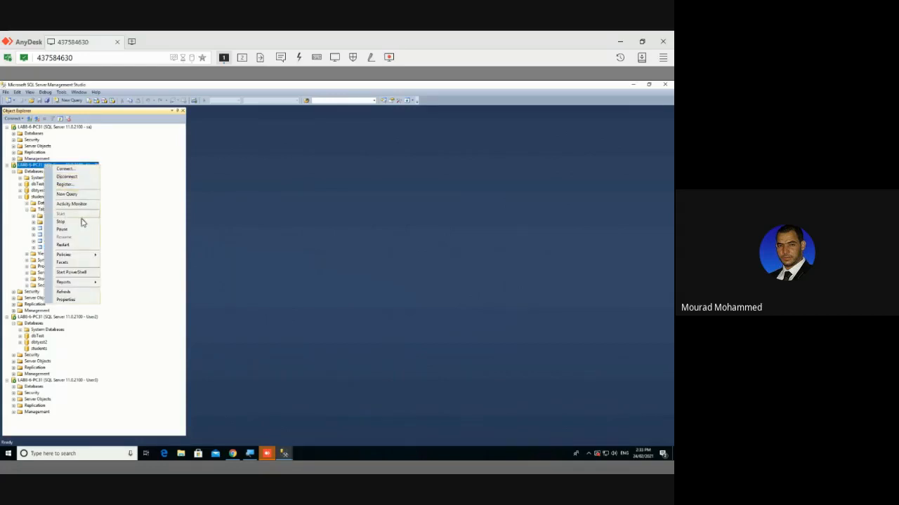
{"action": "left_click", "coordinate": [38, 192]}
{"action": "left_click", "coordinate": [40, 178]}
{"action": "right_click", "coordinate": [38, 197]}
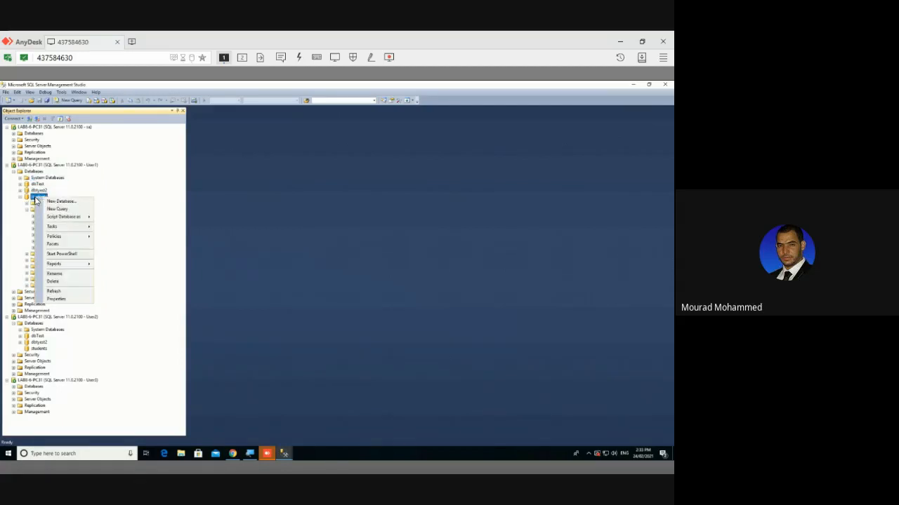
{"action": "left_click", "coordinate": [62, 292]}
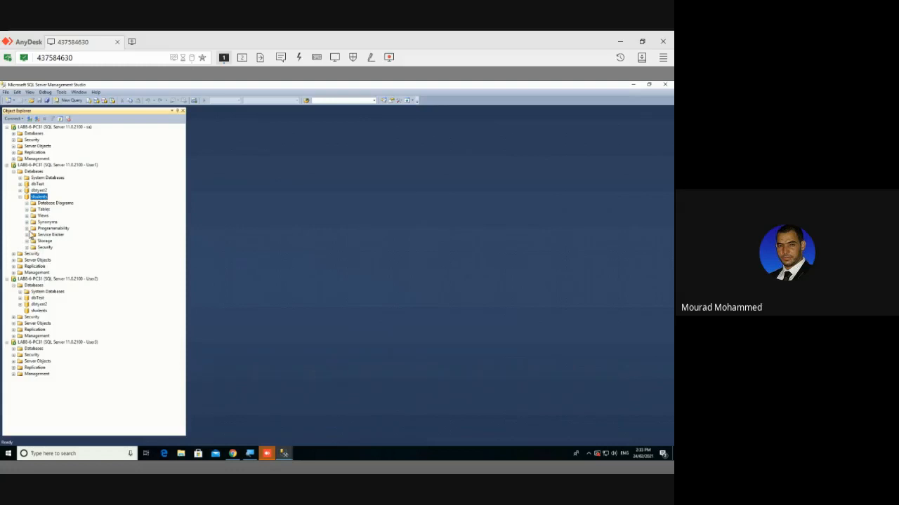
{"action": "left_click", "coordinate": [20, 198]}
{"action": "left_click", "coordinate": [20, 198]}
{"action": "left_click", "coordinate": [27, 209]}
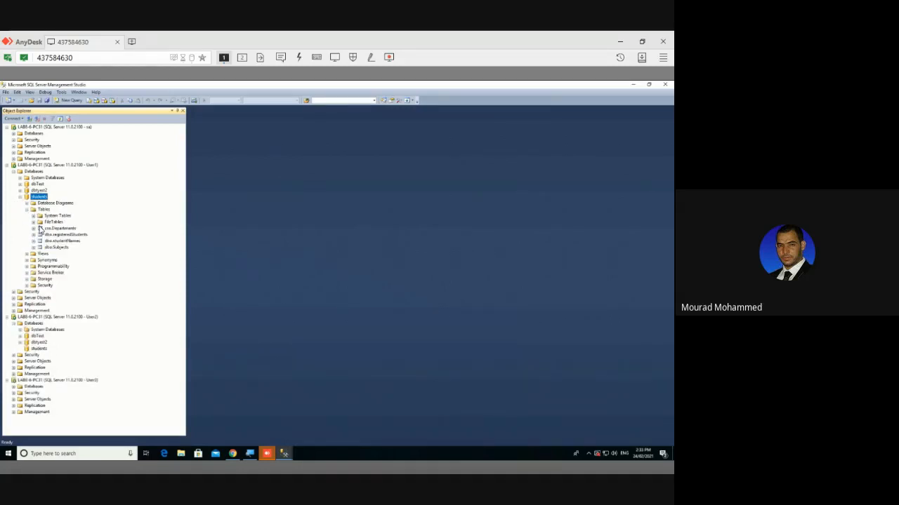
Connect to the server as User2, then cancel the extra Connect to Server dialog
{"action": "left_click", "coordinate": [30, 119]}
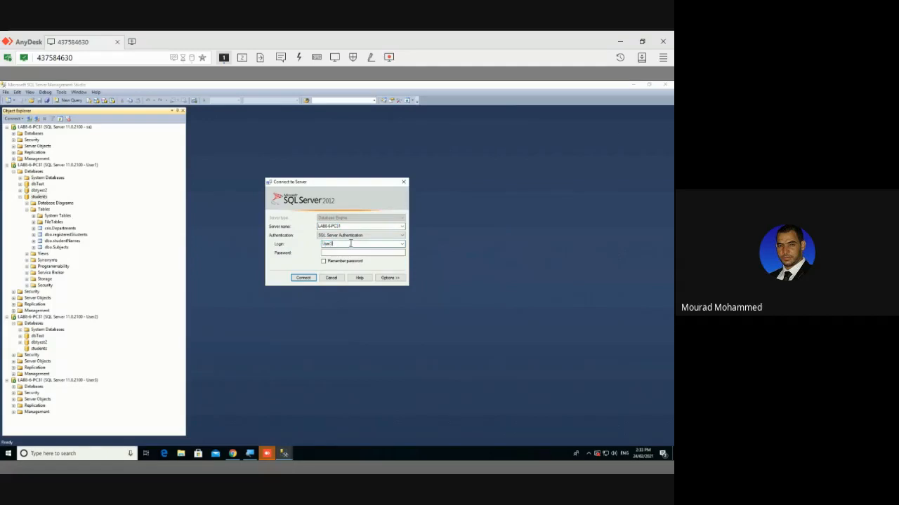
{"action": "type", "text": "2"}
{"action": "key", "text": "Tab"}
{"action": "key", "text": "Return"}
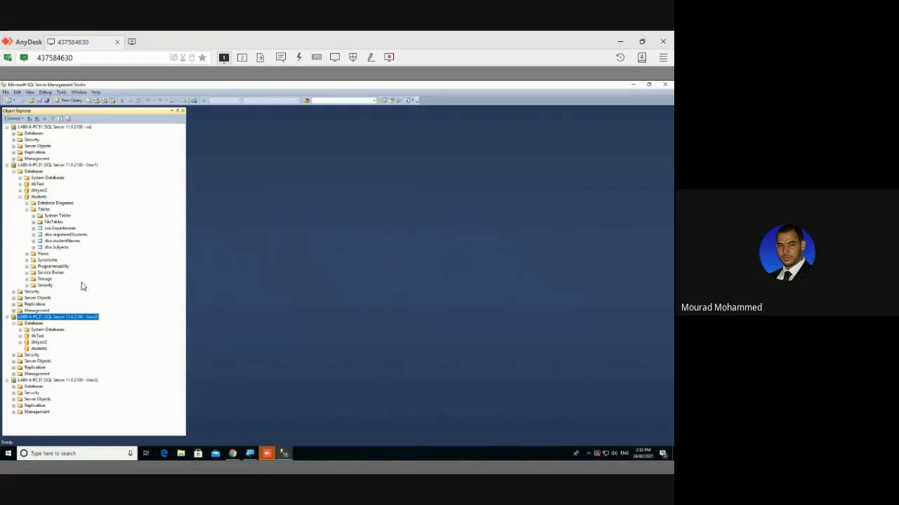
{"action": "left_click", "coordinate": [26, 120]}
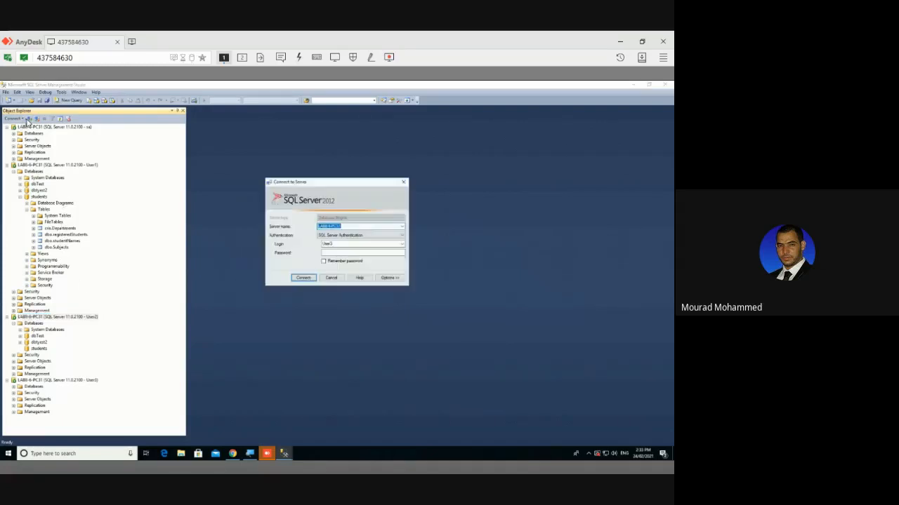
{"action": "left_click", "coordinate": [339, 283]}
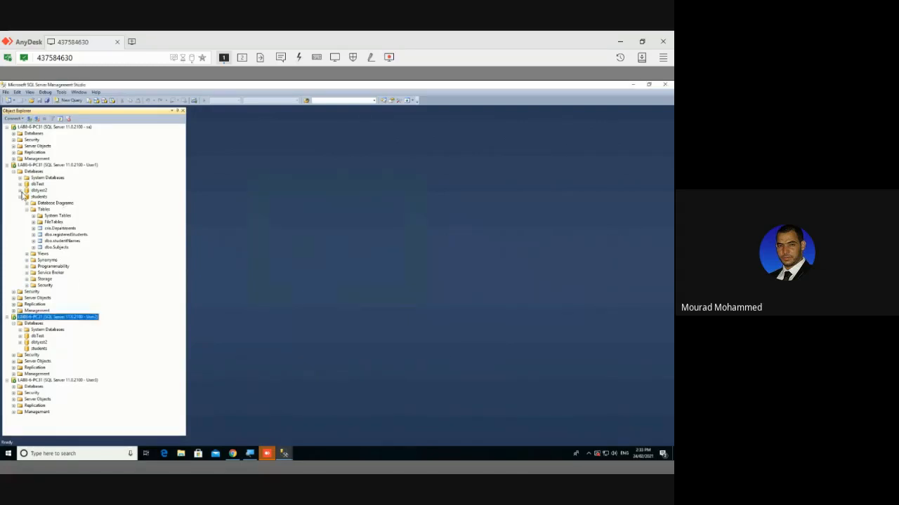
Tidy the tree and expand User1's Security > Logins to list the login accounts, including User2
{"action": "left_click", "coordinate": [61, 119]}
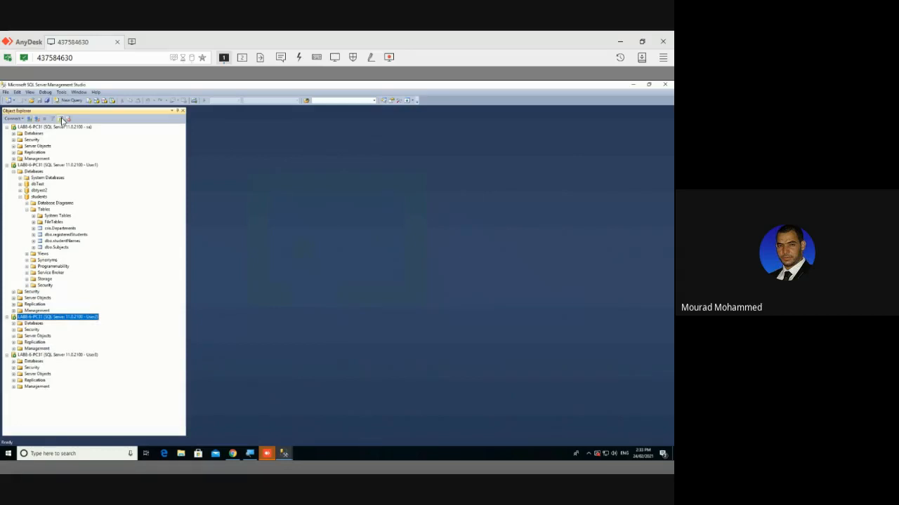
{"action": "left_click", "coordinate": [14, 172]}
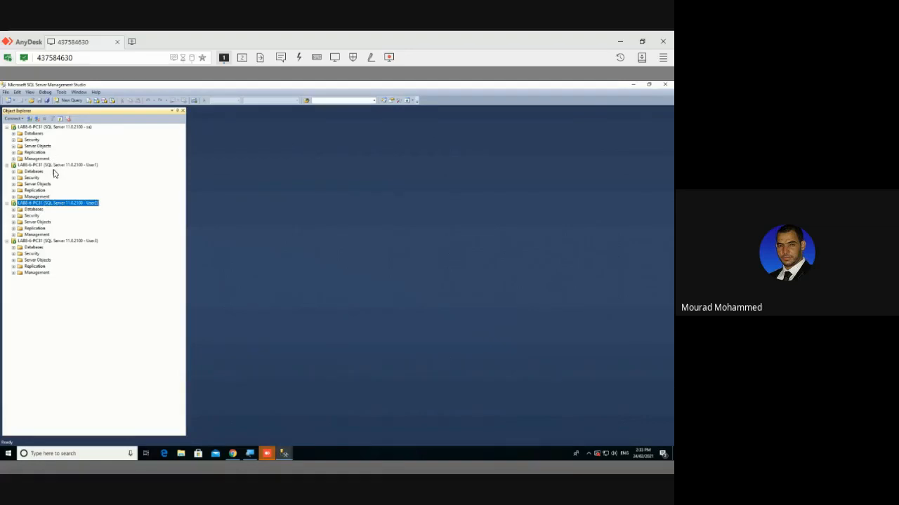
{"action": "left_click", "coordinate": [8, 165]}
{"action": "left_click", "coordinate": [9, 165]}
{"action": "left_click", "coordinate": [14, 179]}
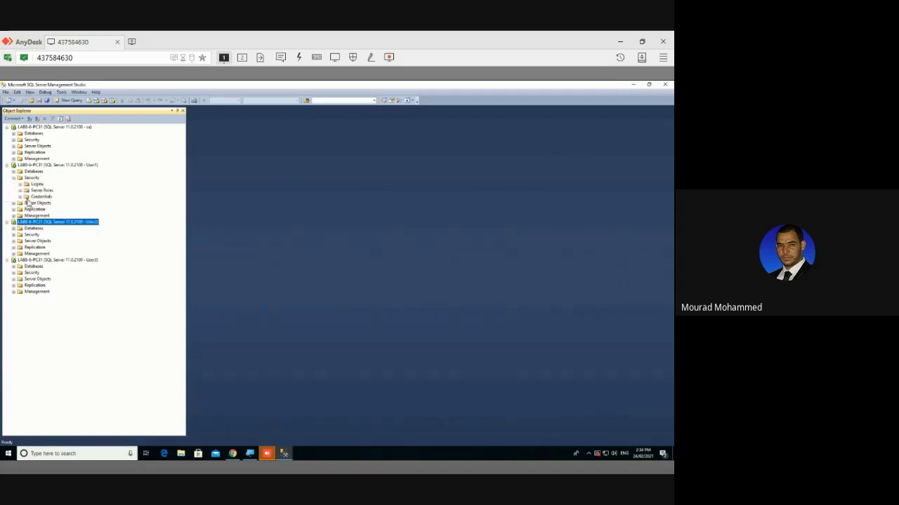
{"action": "left_click", "coordinate": [20, 184]}
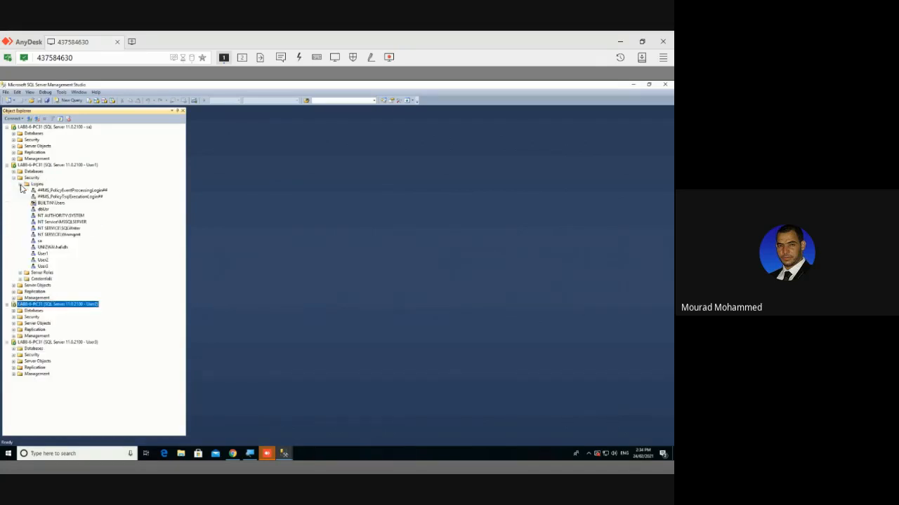
{"action": "left_click", "coordinate": [43, 260]}
{"action": "right_click", "coordinate": [47, 262]}
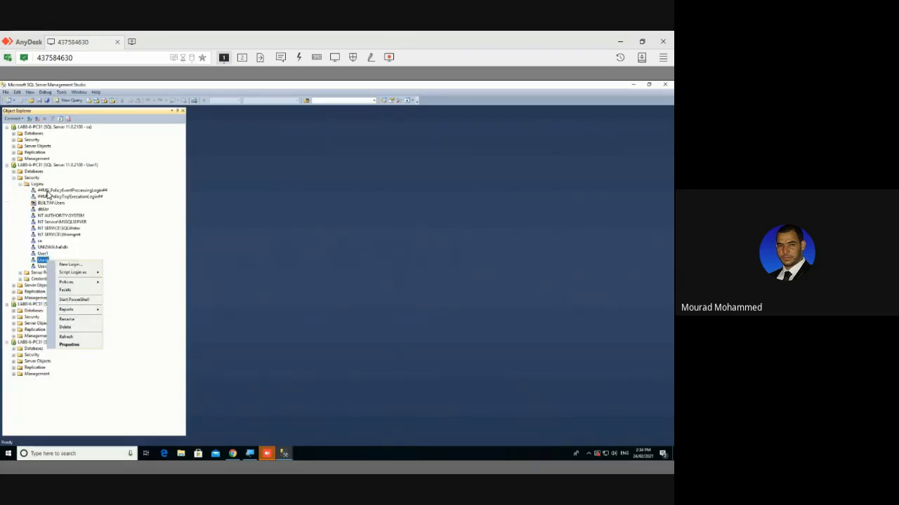
{"action": "left_click", "coordinate": [14, 172]}
{"action": "left_click", "coordinate": [14, 173]}
{"action": "left_click", "coordinate": [14, 172]}
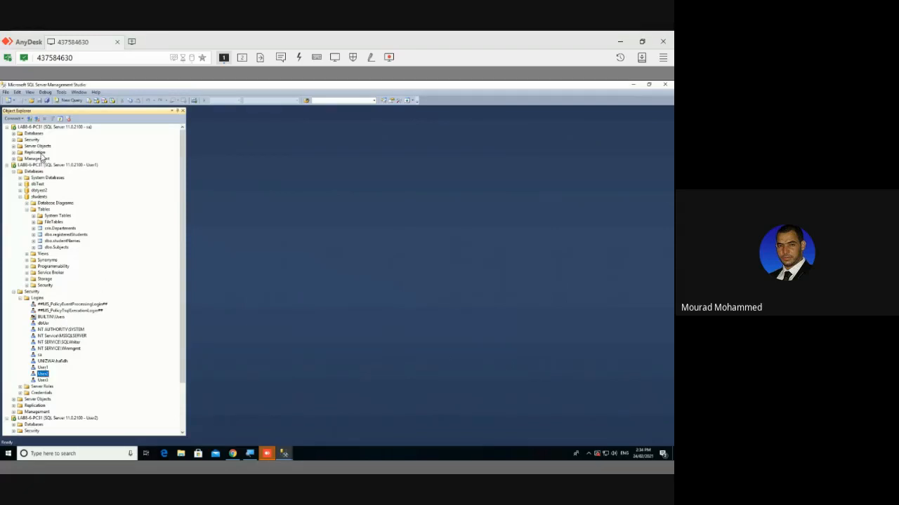
Reconnect to the server with the sa login and select the User2 login
{"action": "left_click", "coordinate": [30, 119]}
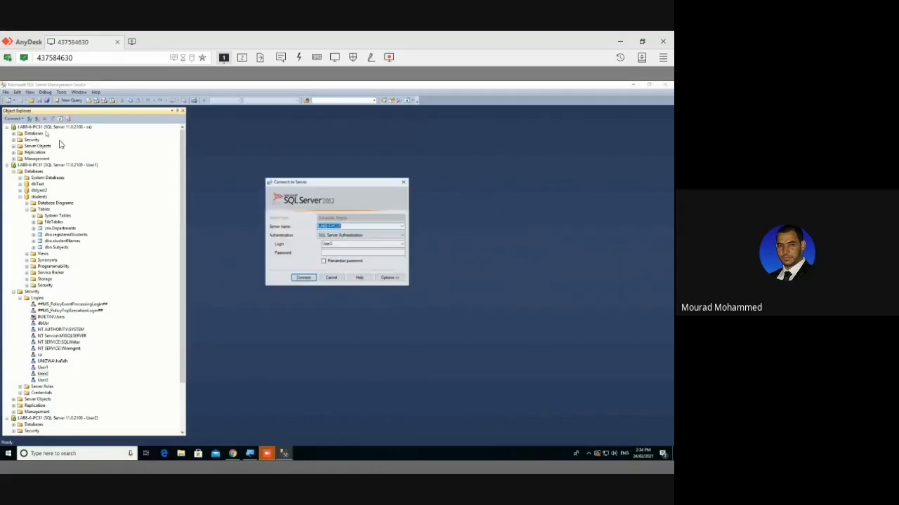
{"action": "left_click", "coordinate": [347, 245]}
{"action": "type", "text": "db"}
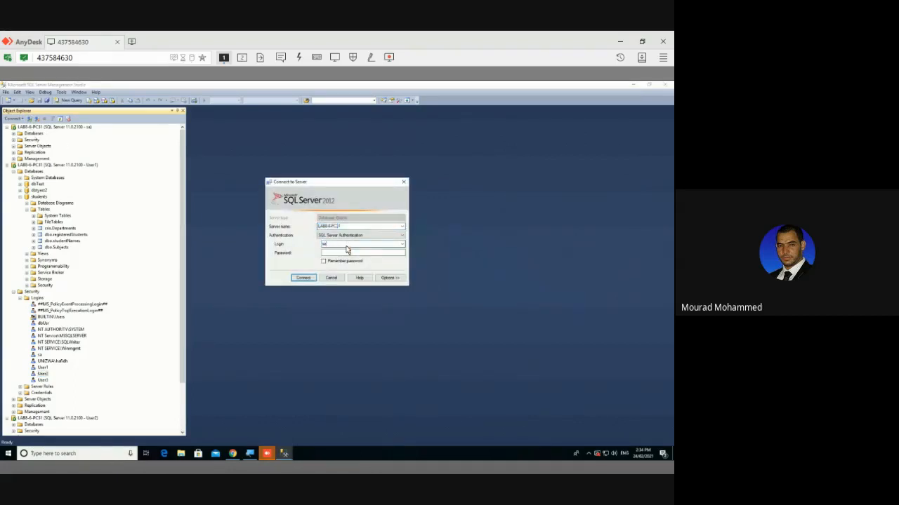
{"action": "key", "text": "Tab"}
{"action": "key", "text": "Return"}
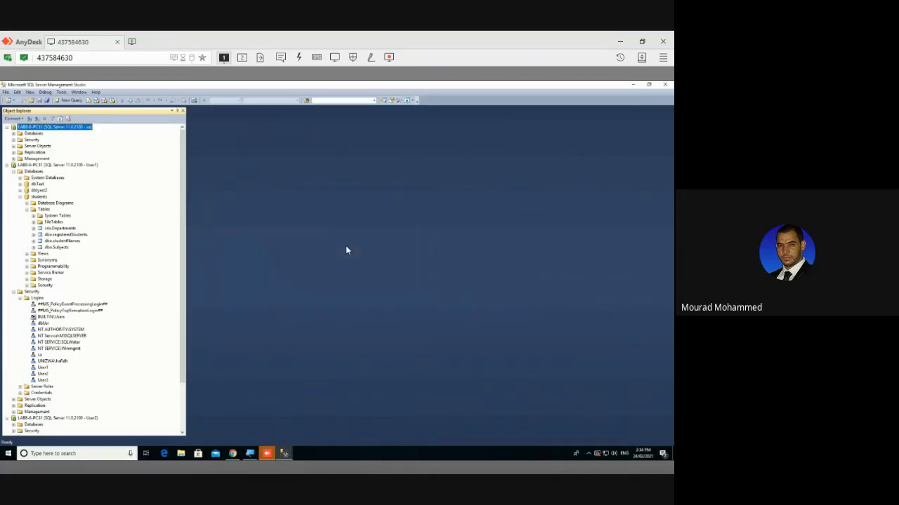
{"action": "left_click", "coordinate": [43, 374]}
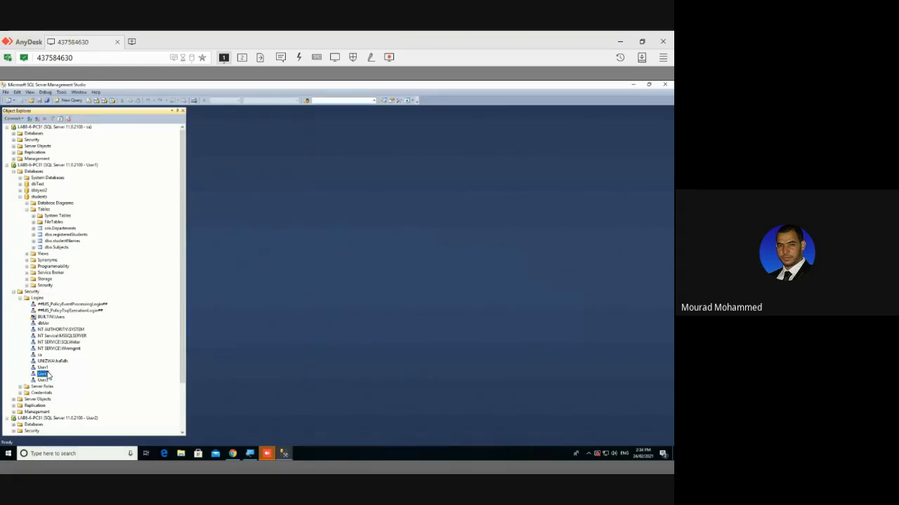
Open User2's login properties and grant the dbcreator and serveradmin server roles
{"action": "right_click", "coordinate": [48, 375]}
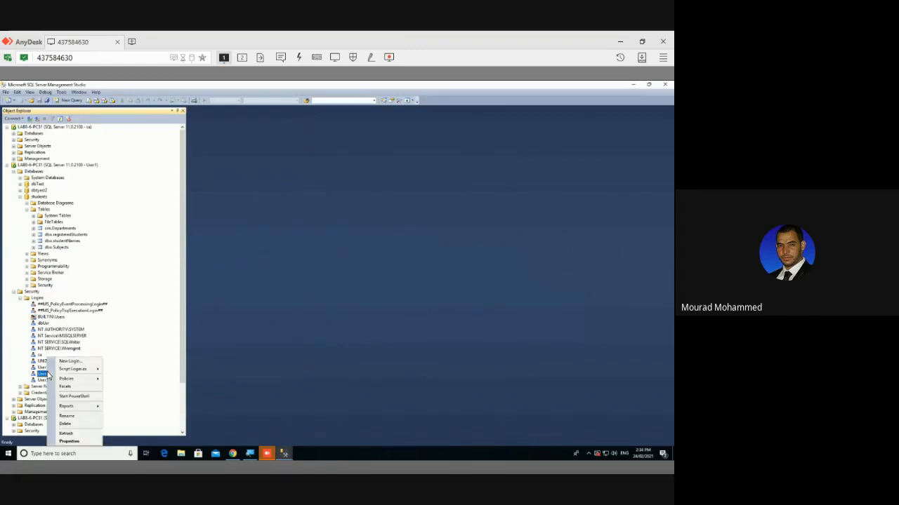
{"action": "left_click", "coordinate": [73, 442]}
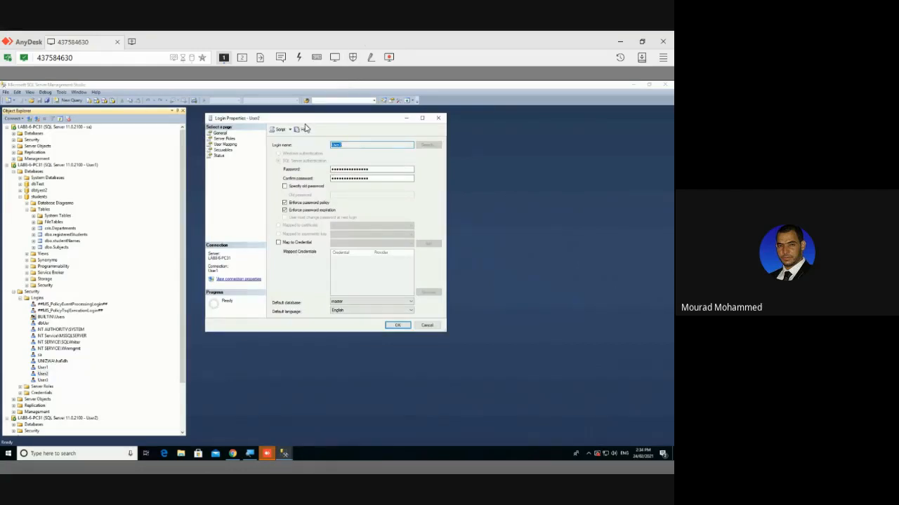
{"action": "left_click", "coordinate": [231, 140]}
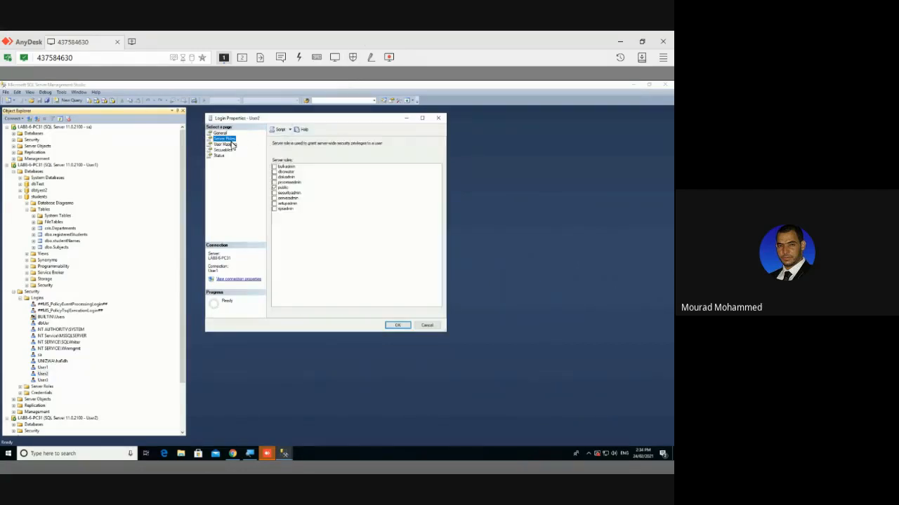
{"action": "left_click", "coordinate": [275, 172]}
{"action": "left_click", "coordinate": [274, 172]}
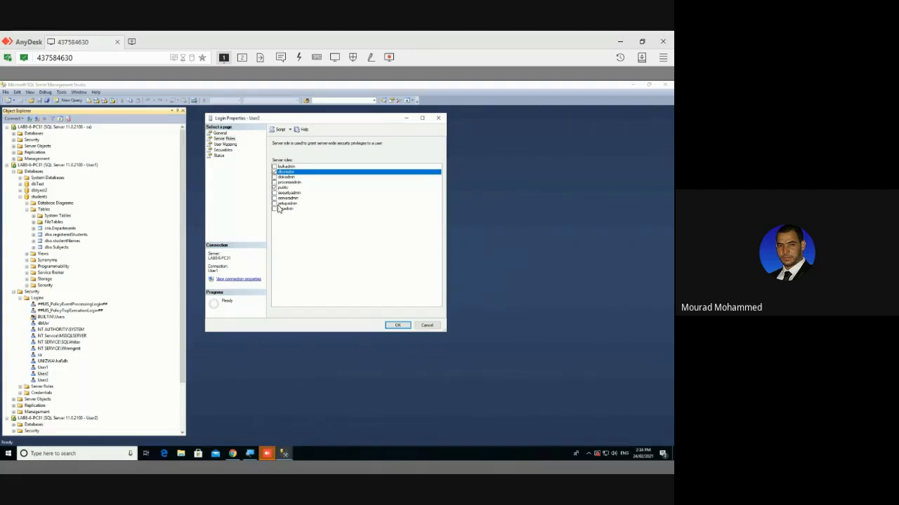
{"action": "left_click", "coordinate": [275, 199]}
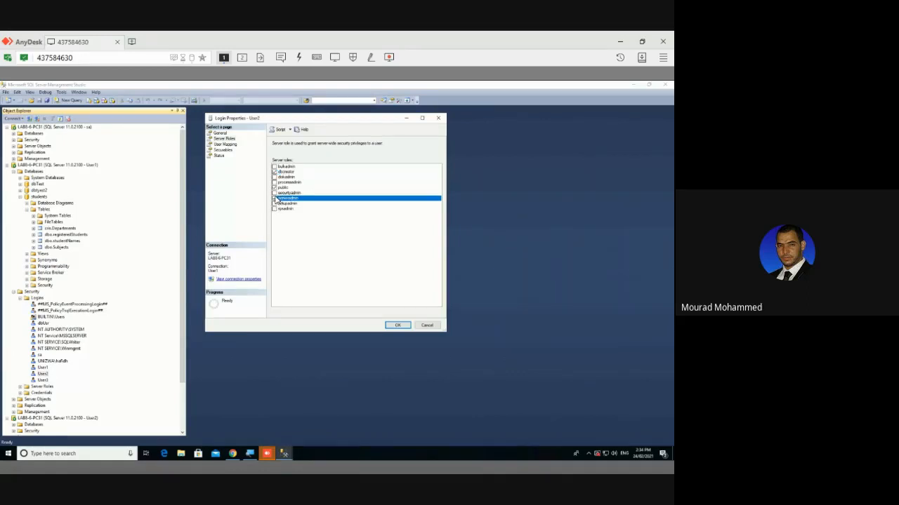
Map User2 to students with db_datawriter, db_datareader, db_backupoperator, db_accessadmin and db_owner, and save
{"action": "left_click", "coordinate": [225, 145]}
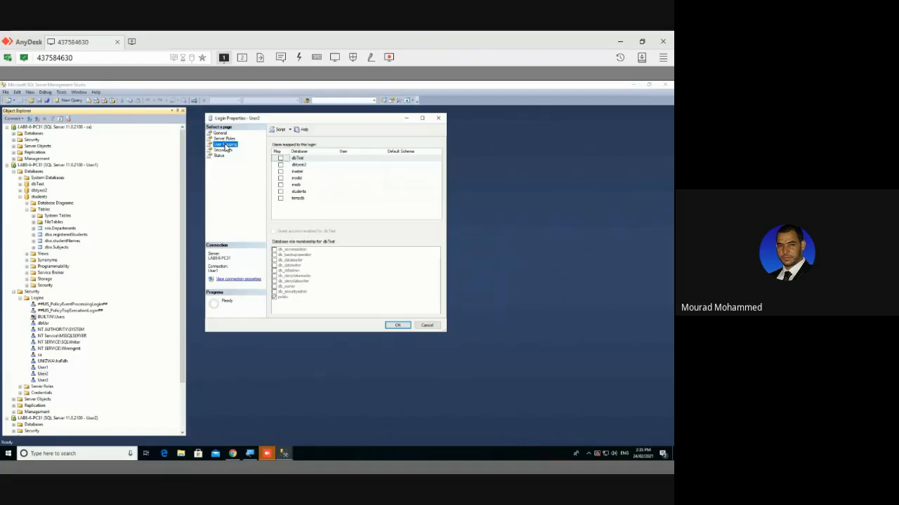
{"action": "left_click", "coordinate": [296, 191]}
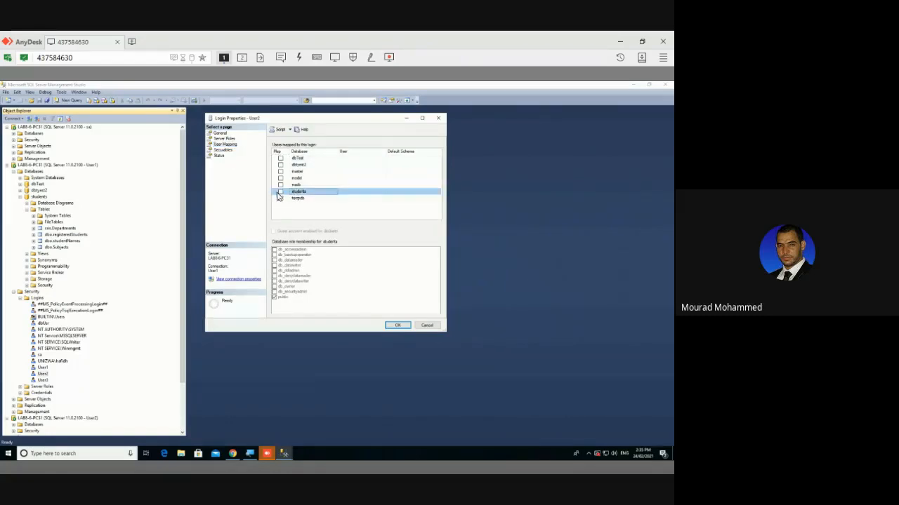
{"action": "left_click", "coordinate": [280, 192]}
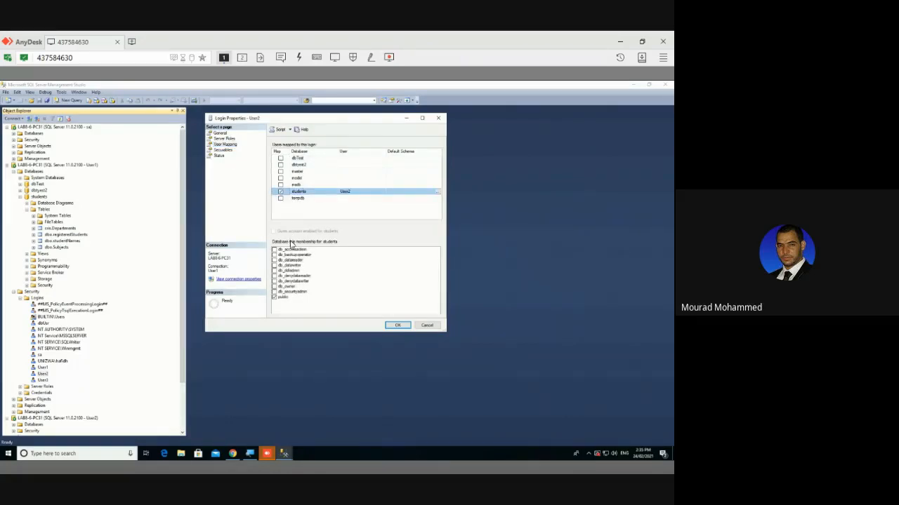
{"action": "left_click", "coordinate": [275, 267]}
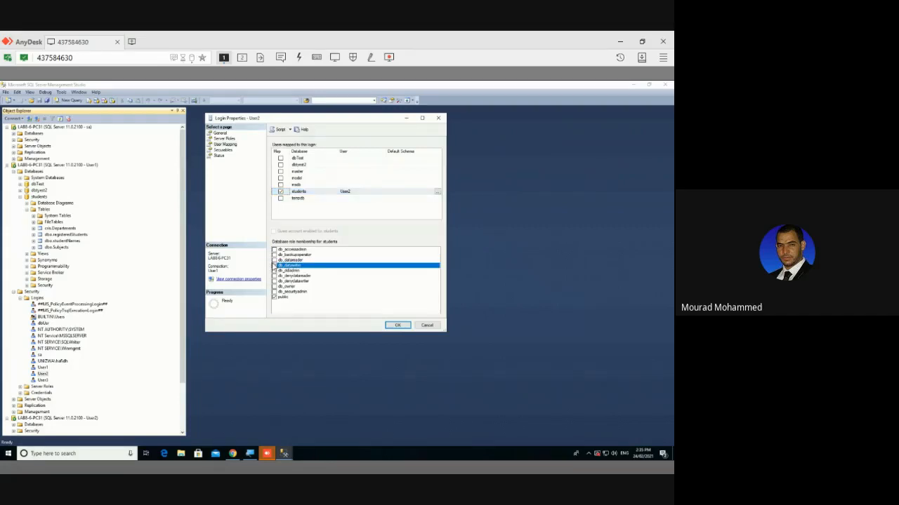
{"action": "left_click", "coordinate": [274, 260]}
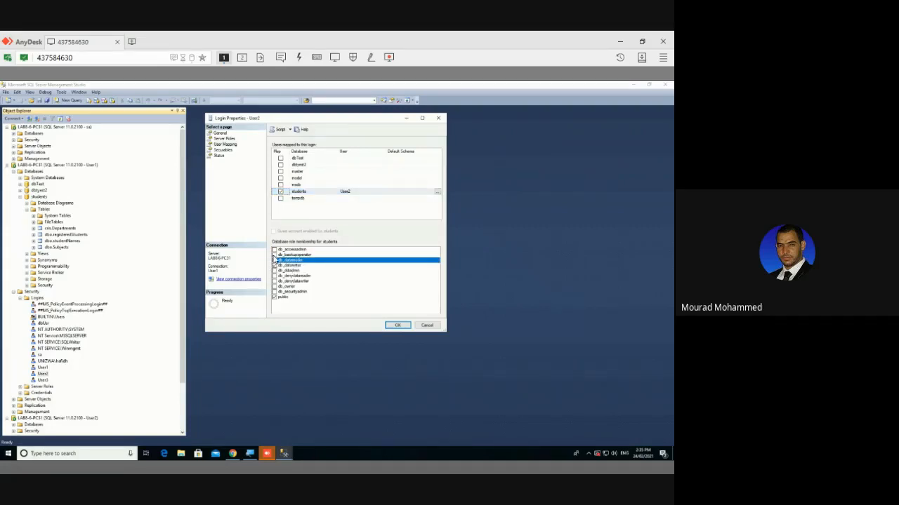
{"action": "left_click", "coordinate": [275, 256]}
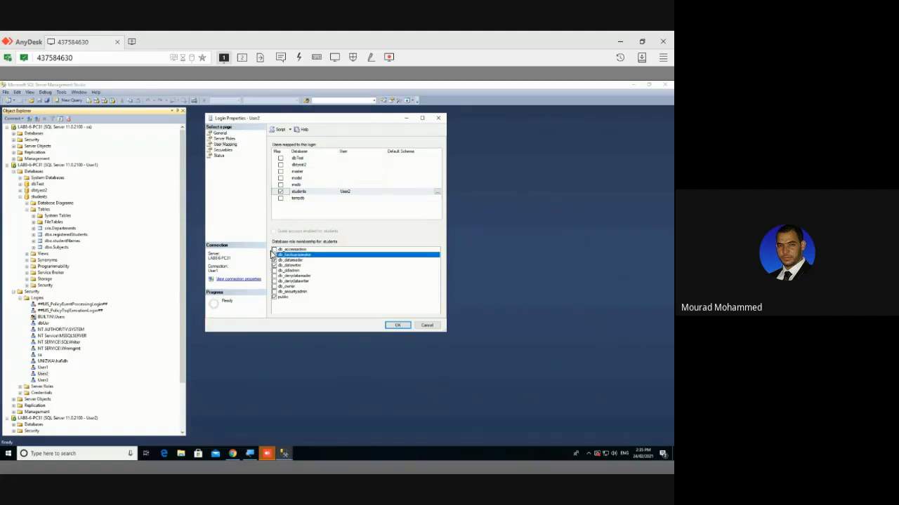
{"action": "left_click", "coordinate": [275, 250]}
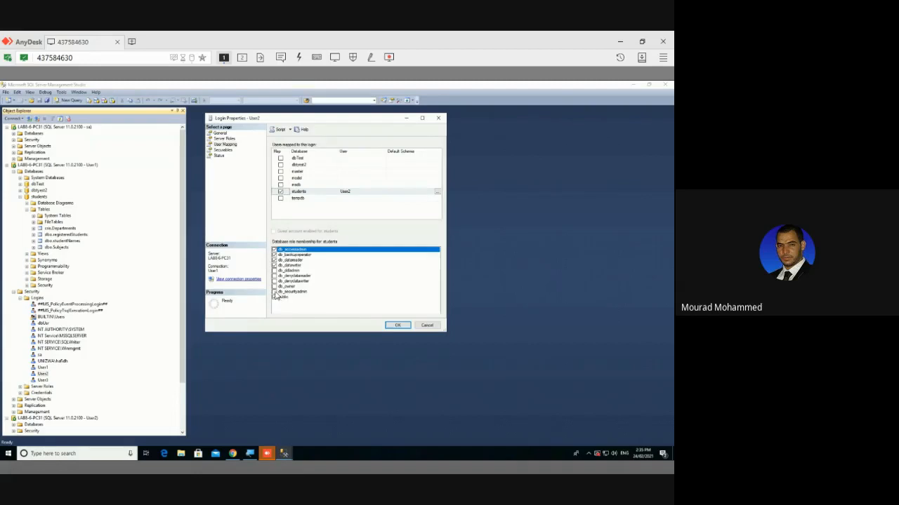
{"action": "left_click", "coordinate": [275, 287]}
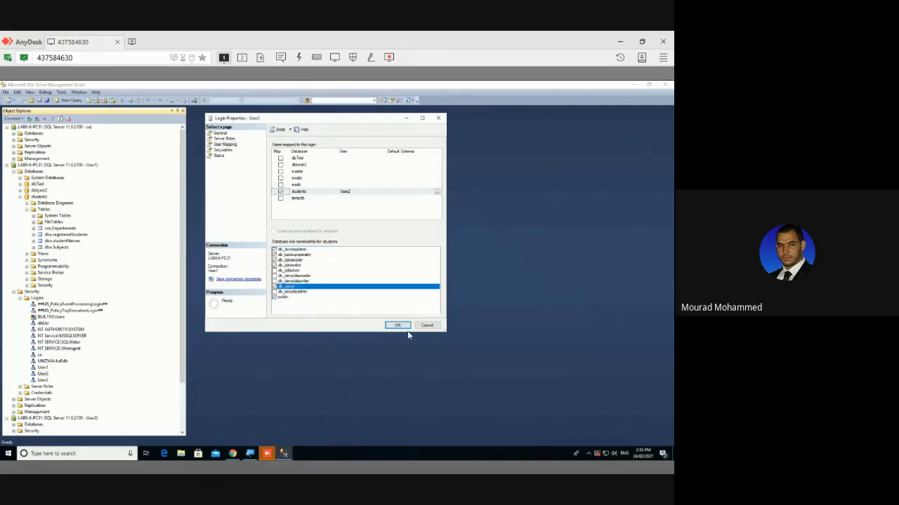
{"action": "left_click", "coordinate": [388, 328]}
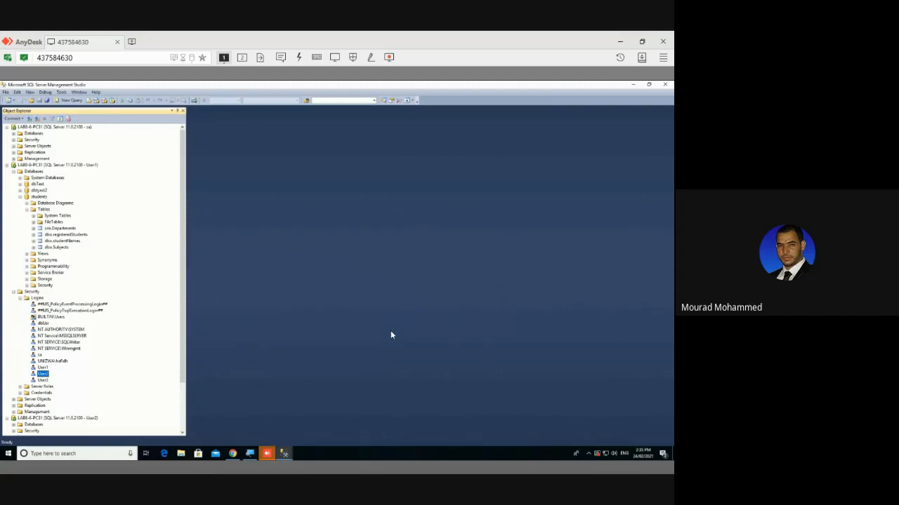
Connect a new Object Explorer session to LAB8-6-PC31 as User3 with its password
{"action": "left_click", "coordinate": [29, 119]}
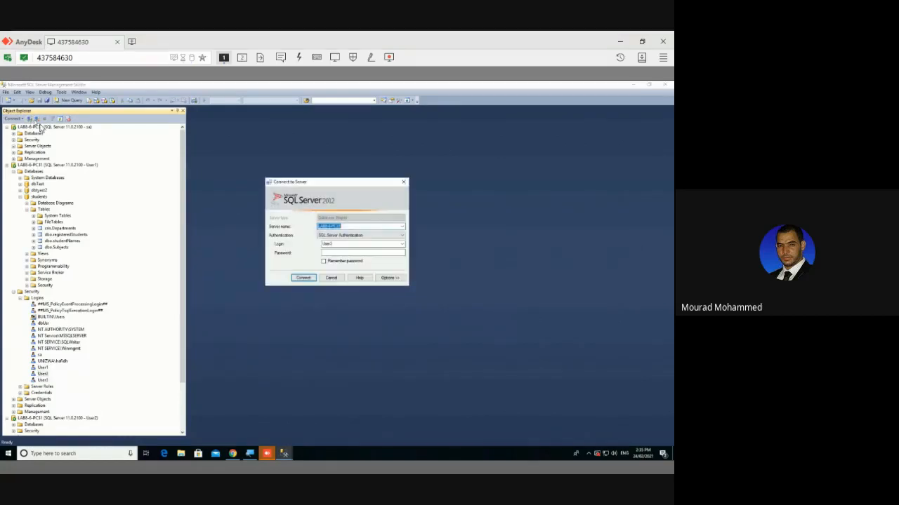
{"action": "left_click", "coordinate": [335, 253]}
{"action": "right_click", "coordinate": [336, 254]}
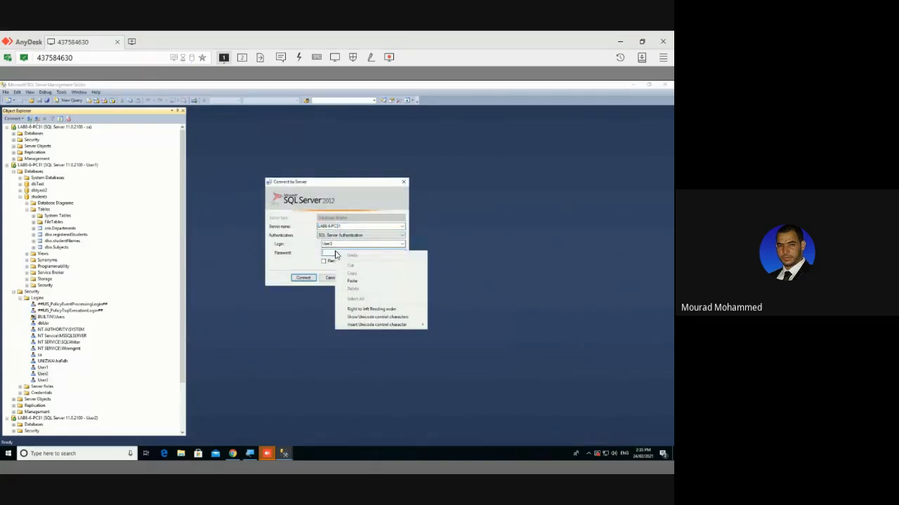
{"action": "left_click", "coordinate": [333, 253]}
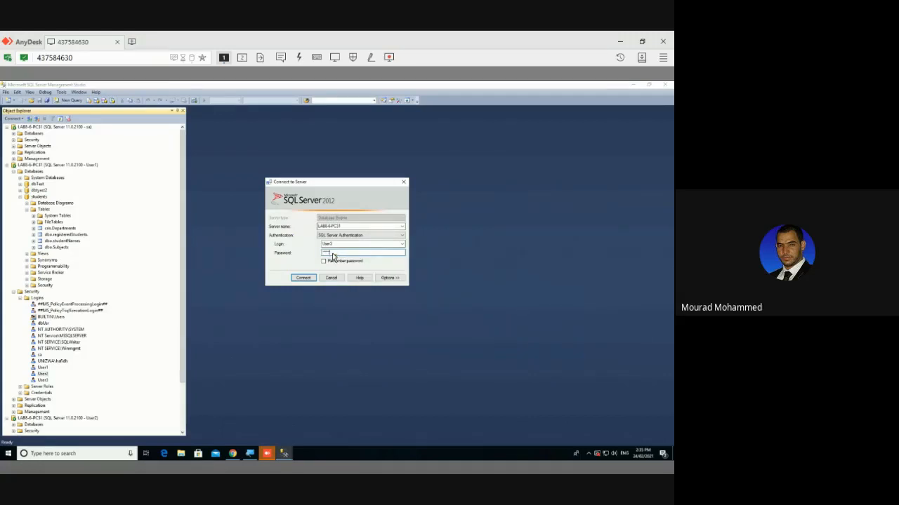
{"action": "key", "text": "Return"}
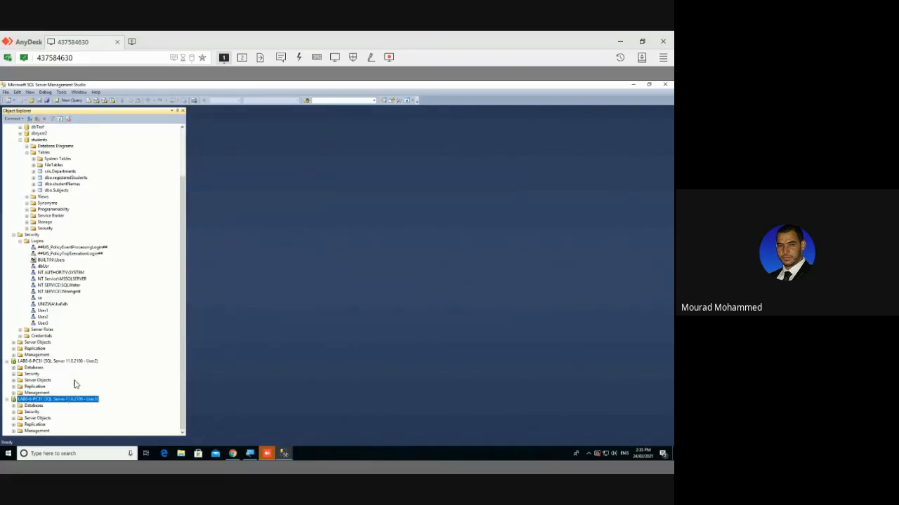
Expand the User3 connection's databases and try opening students, dismissing the not-accessible error
{"action": "left_click", "coordinate": [14, 369]}
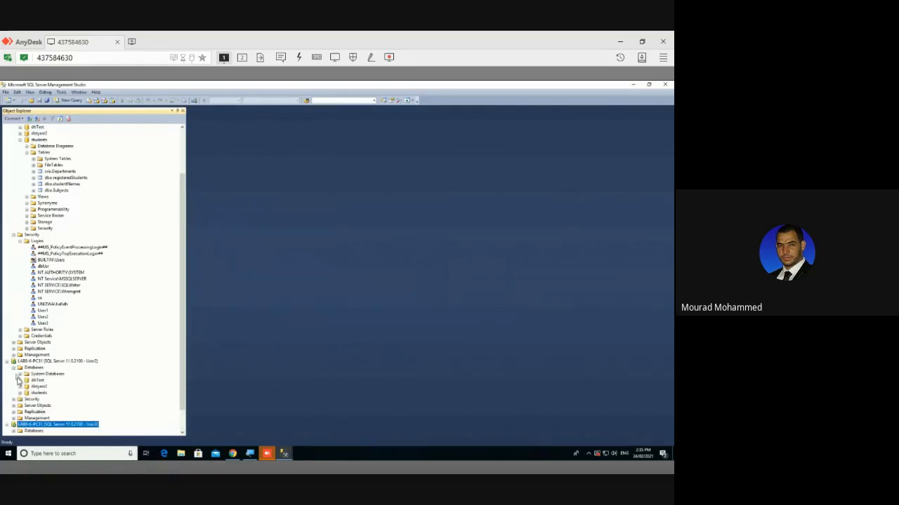
{"action": "left_click", "coordinate": [20, 392]}
{"action": "left_click", "coordinate": [96, 350]}
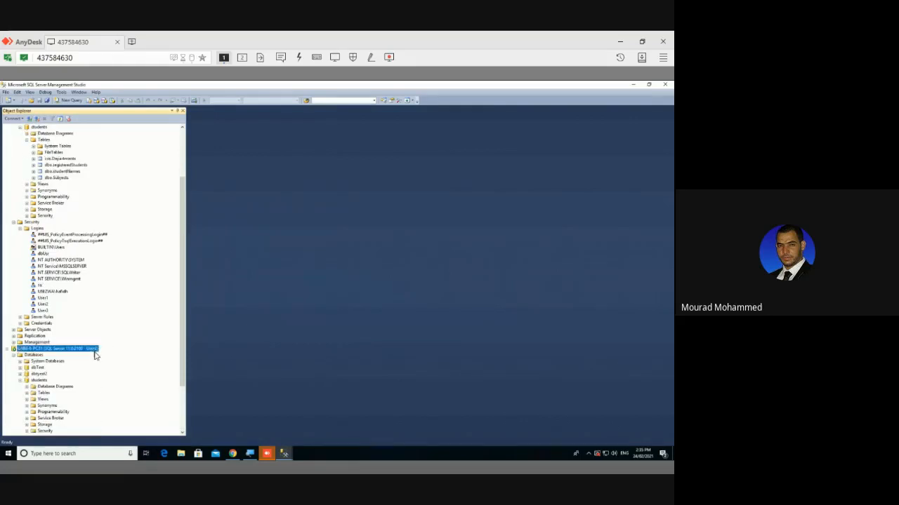
{"action": "scroll", "coordinate": [98, 344], "scroll_direction": "down", "scroll_amount": 3}
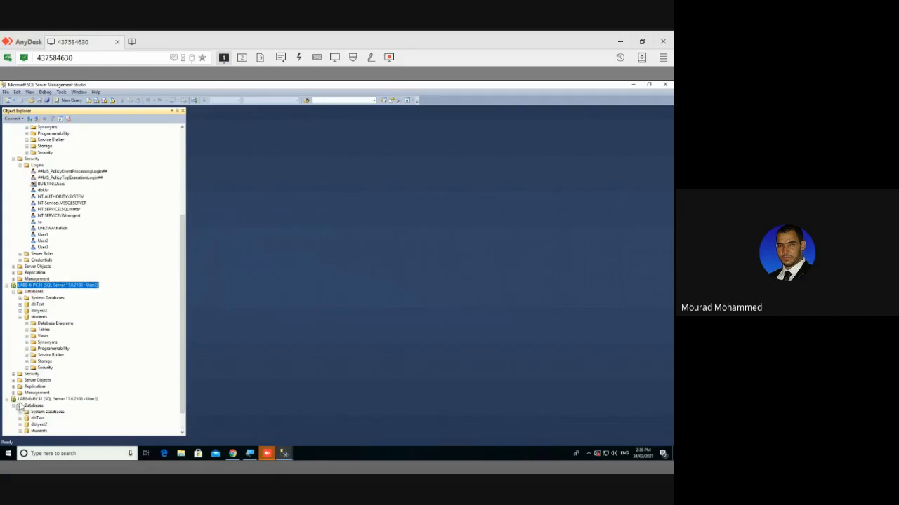
{"action": "left_click", "coordinate": [13, 405]}
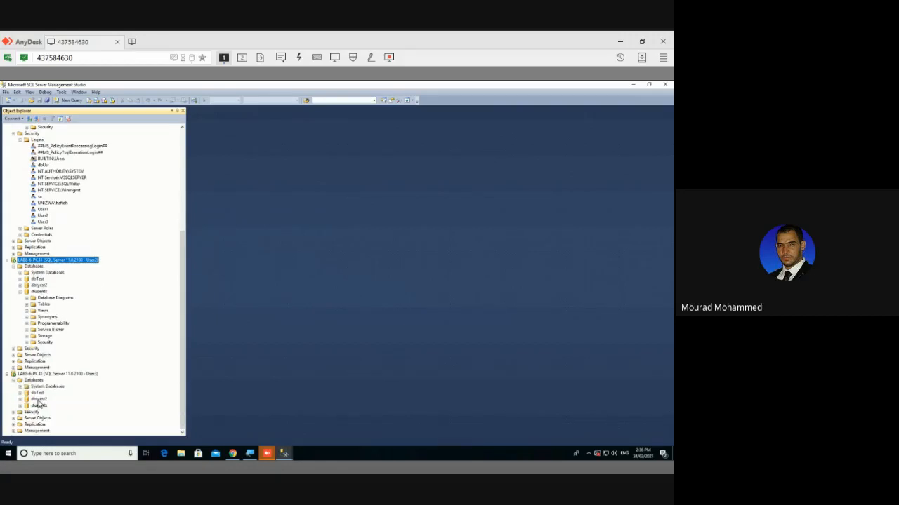
{"action": "left_click", "coordinate": [40, 399]}
{"action": "left_click", "coordinate": [36, 406]}
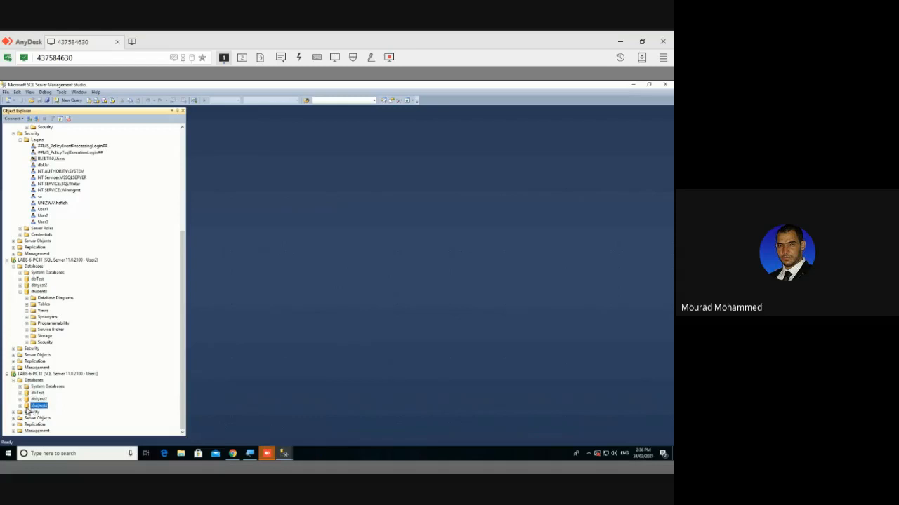
{"action": "left_click", "coordinate": [20, 406]}
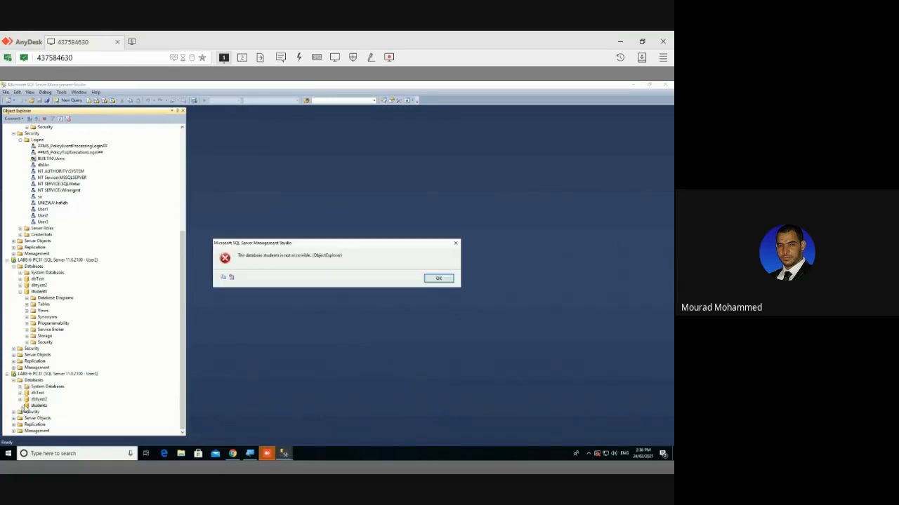
{"action": "left_click", "coordinate": [442, 279]}
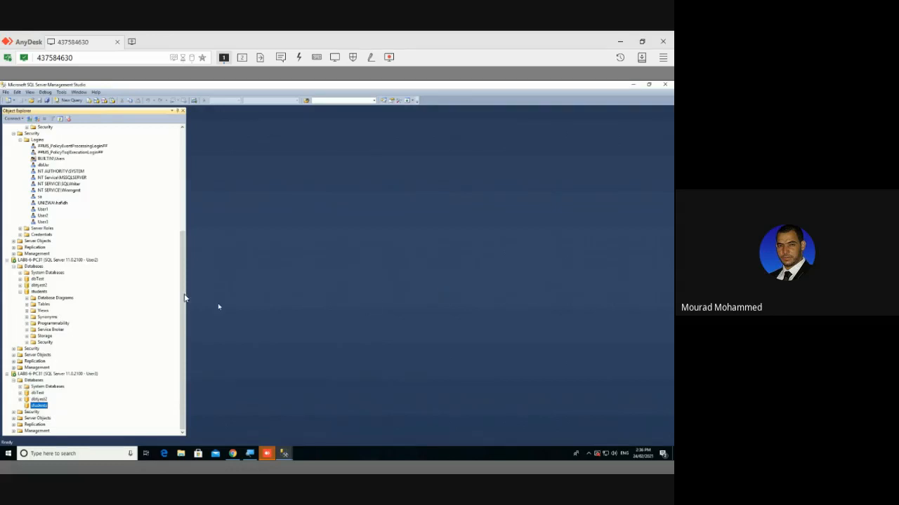
Refresh User3's database list and retry students, which is still inaccessible
{"action": "right_click", "coordinate": [35, 406]}
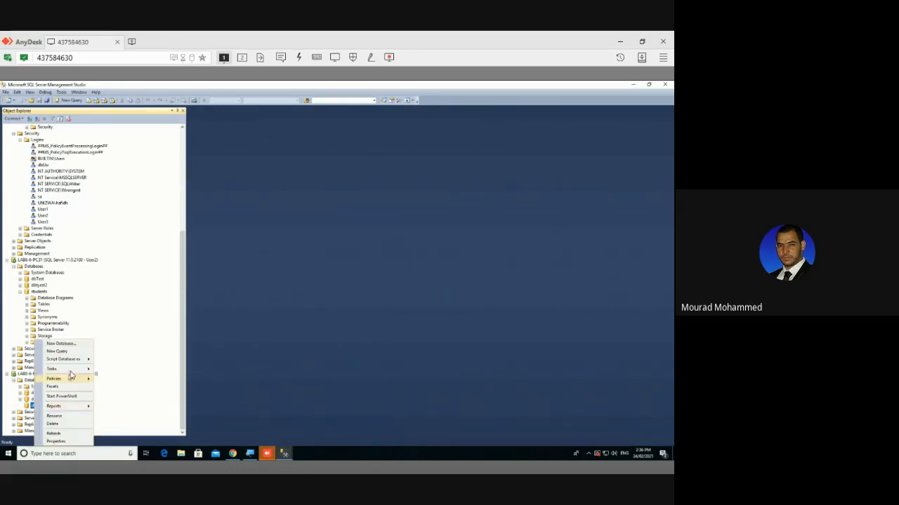
{"action": "left_click", "coordinate": [29, 380]}
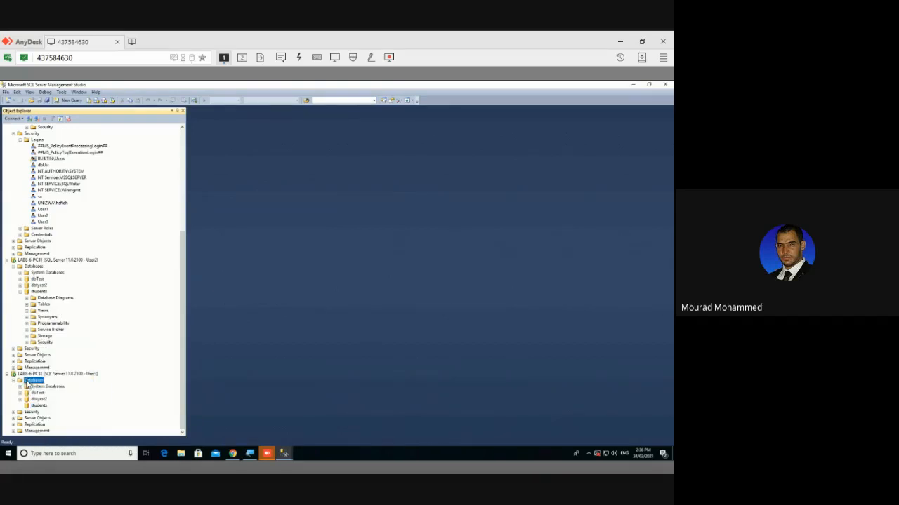
{"action": "right_click", "coordinate": [29, 379]}
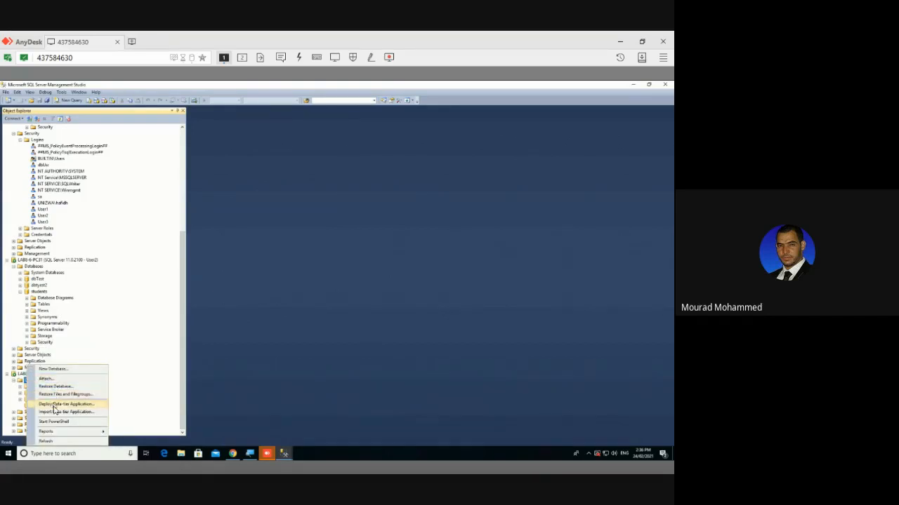
{"action": "left_click", "coordinate": [54, 441]}
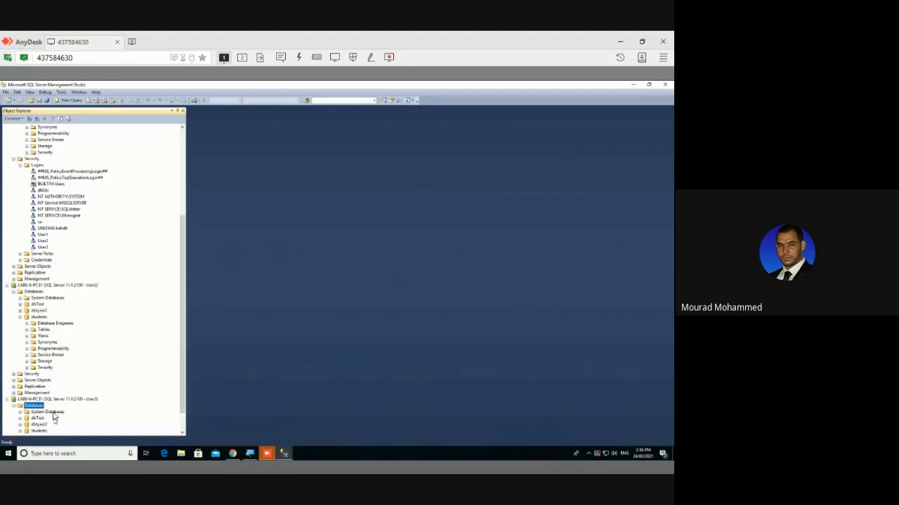
{"action": "left_click", "coordinate": [37, 406]}
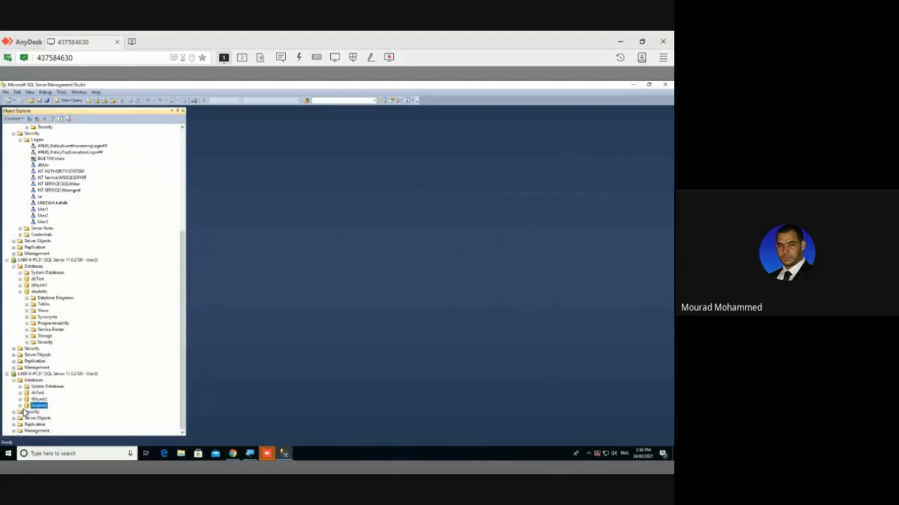
{"action": "left_click", "coordinate": [20, 406]}
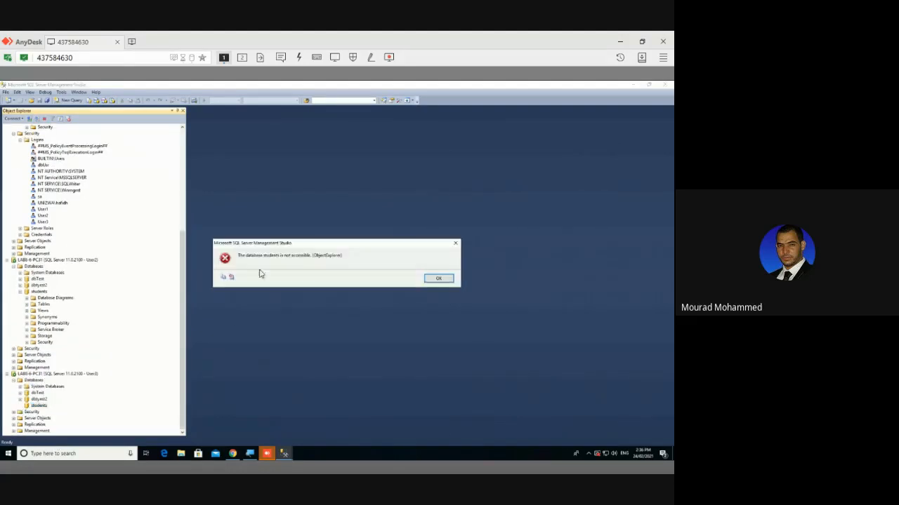
{"action": "left_click", "coordinate": [436, 278]}
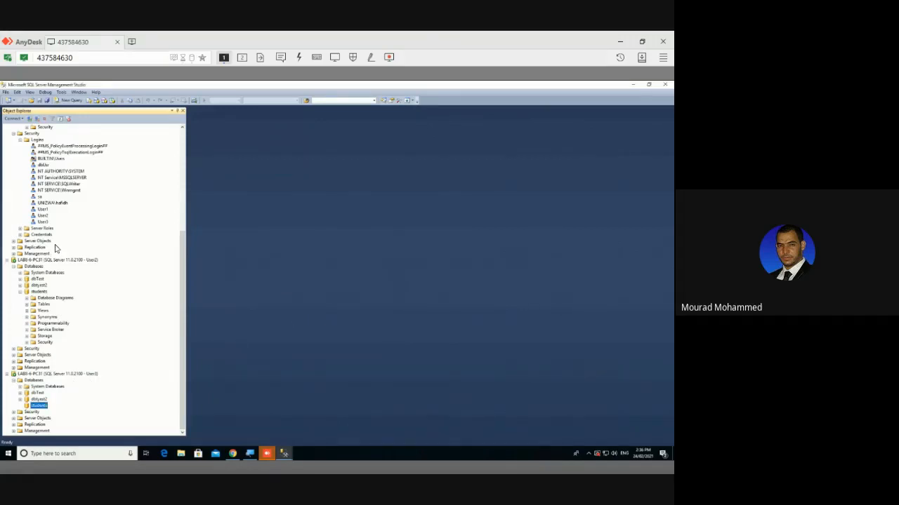
{"action": "scroll", "coordinate": [55, 248], "scroll_direction": "up", "scroll_amount": 5}
Connect another Object Explorer session to the server with the sa login and its password
{"action": "left_click", "coordinate": [30, 120]}
{"action": "left_click", "coordinate": [346, 243]}
{"action": "type", "text": "sa"}
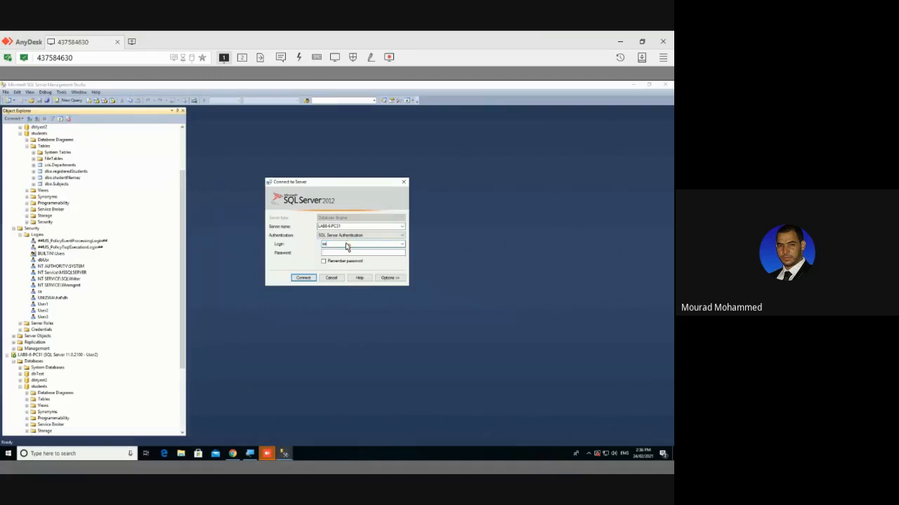
{"action": "key", "text": "Tab"}
{"action": "type", "text": "******"}
{"action": "key", "text": "Return"}
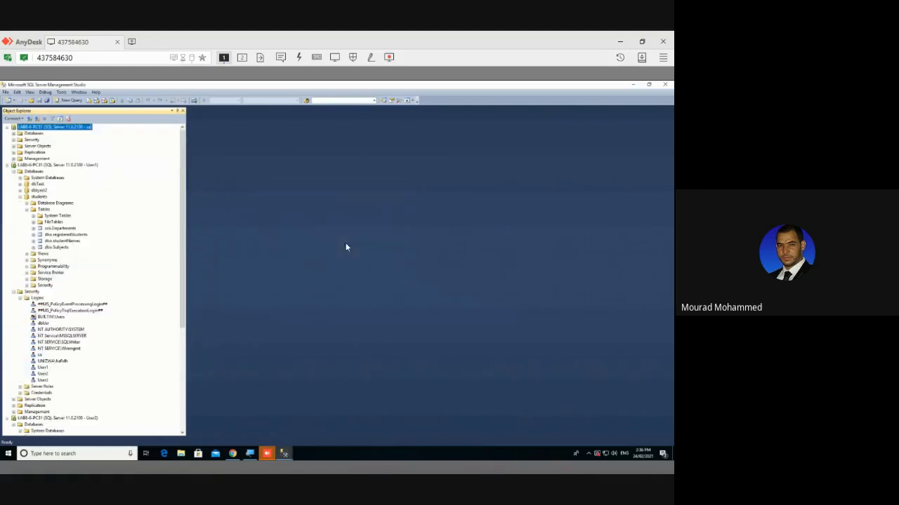
Grant the User3 login the dbcreator server role in its Login Properties and save
{"action": "right_click", "coordinate": [43, 380]}
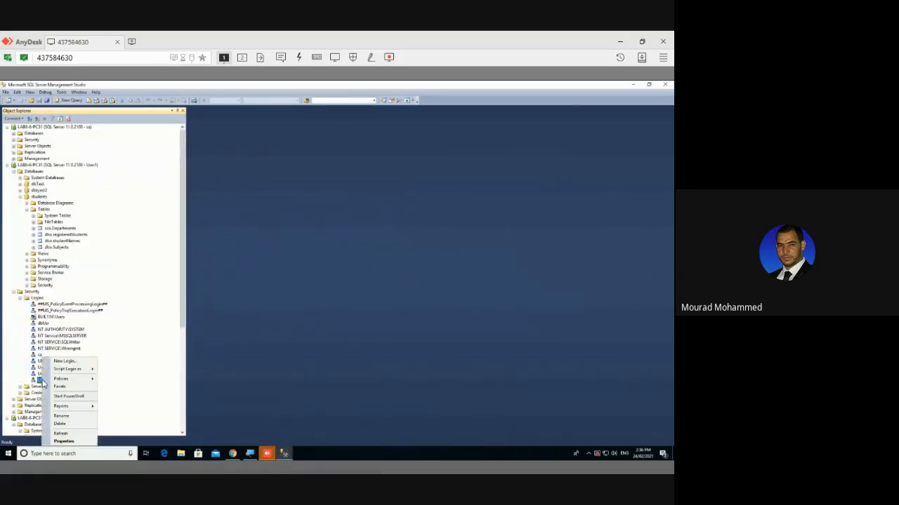
{"action": "left_click", "coordinate": [65, 441]}
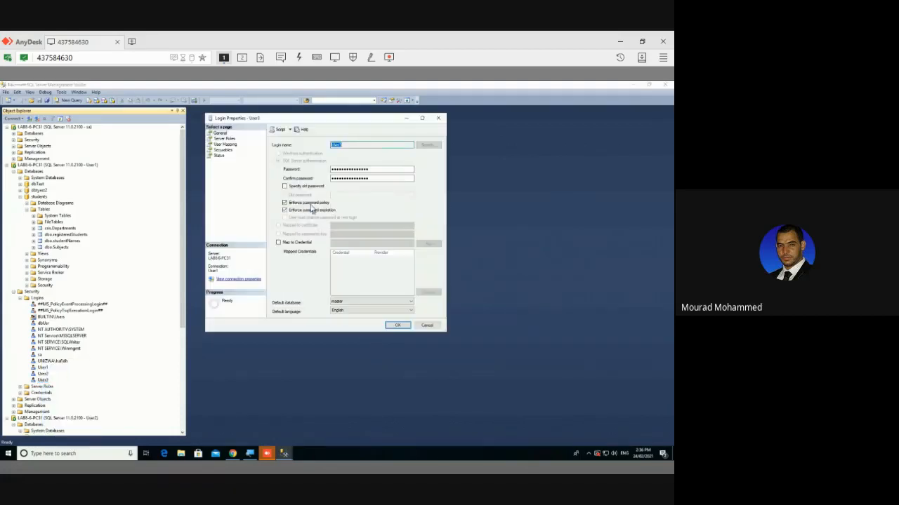
{"action": "left_click", "coordinate": [224, 138]}
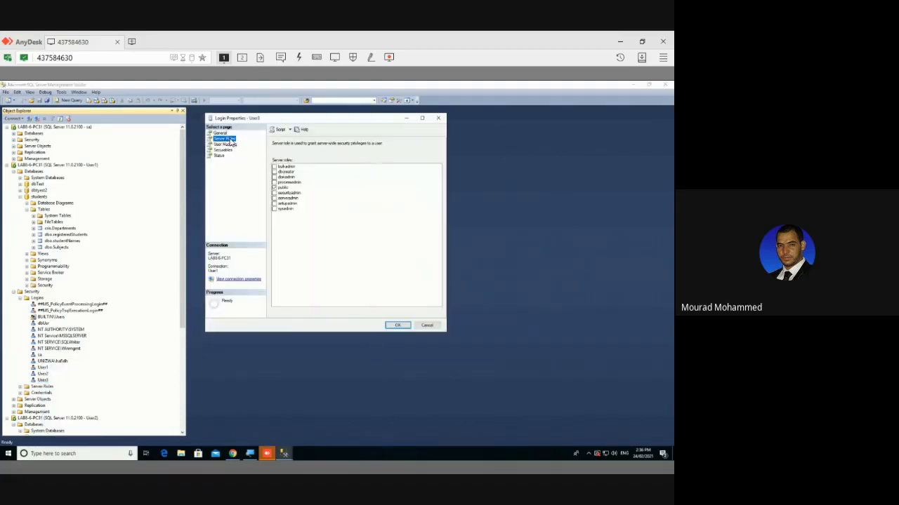
{"action": "left_click", "coordinate": [279, 173]}
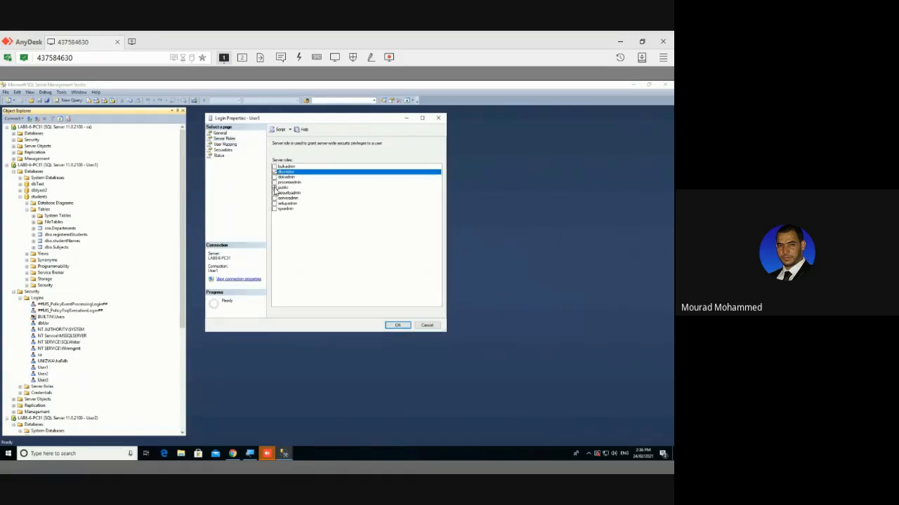
{"action": "left_click", "coordinate": [277, 210]}
{"action": "left_click", "coordinate": [397, 325]}
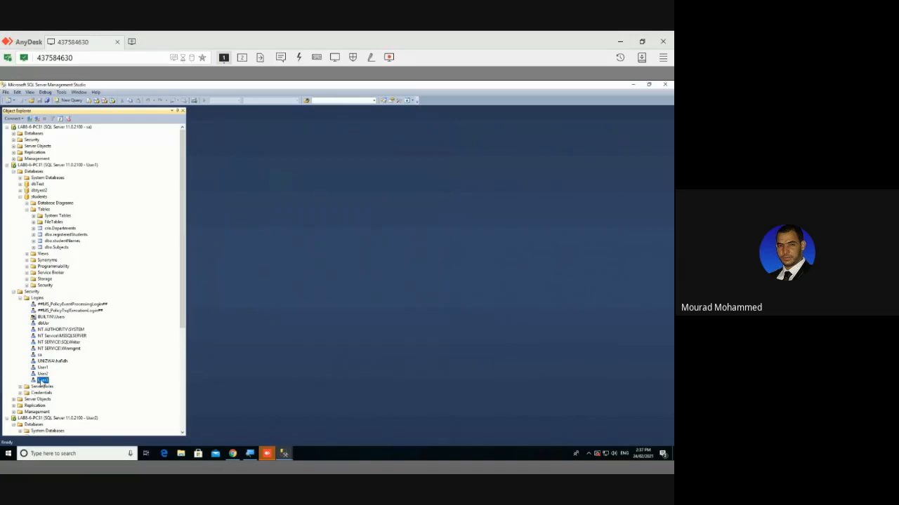
{"action": "right_click", "coordinate": [42, 380]}
Map User3 to students with db_accessadmin, db_owner and db_datawriter roles, and save
{"action": "left_click", "coordinate": [73, 443]}
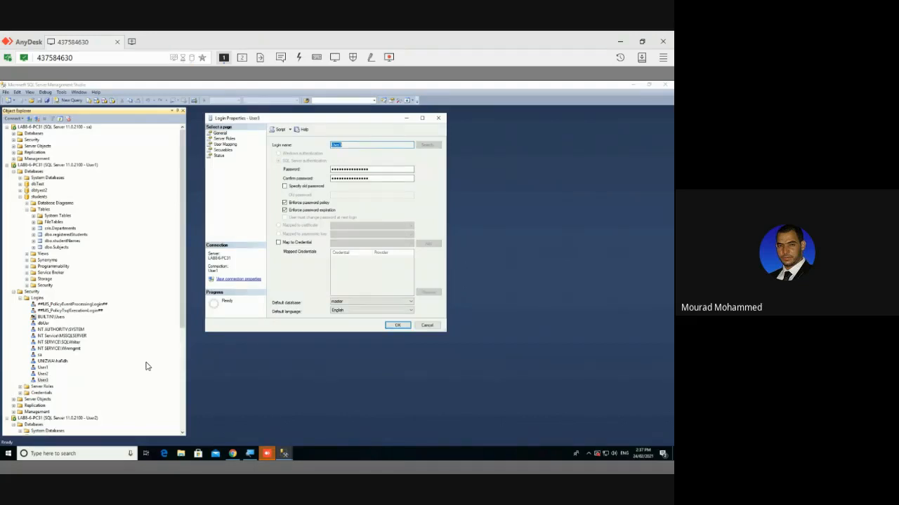
{"action": "left_click", "coordinate": [232, 145]}
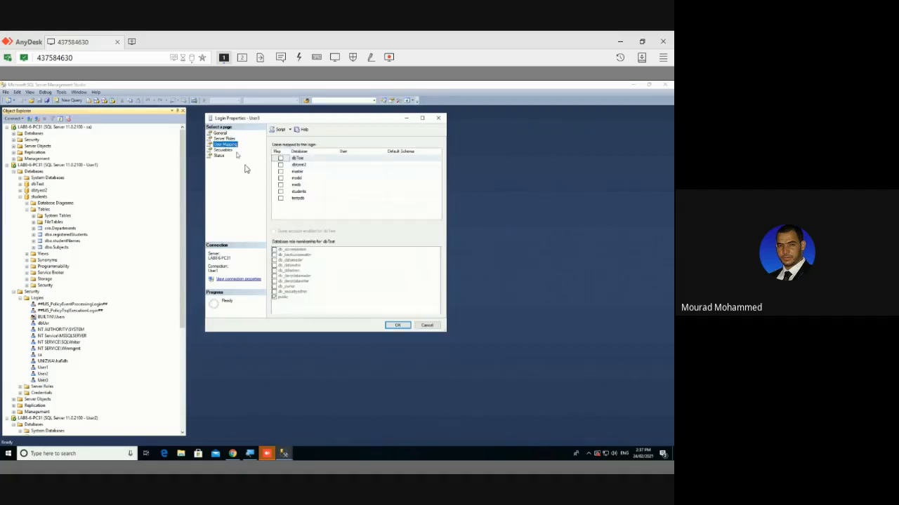
{"action": "left_click", "coordinate": [281, 192]}
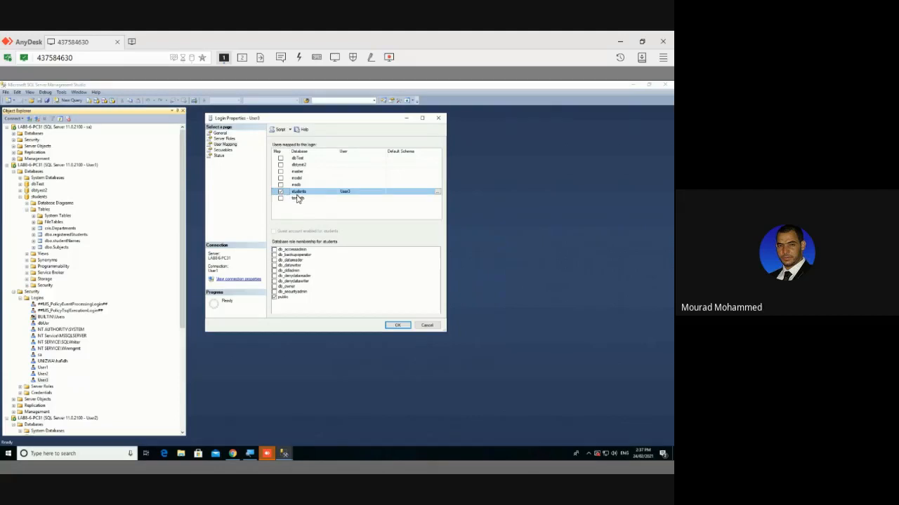
{"action": "left_click", "coordinate": [274, 250]}
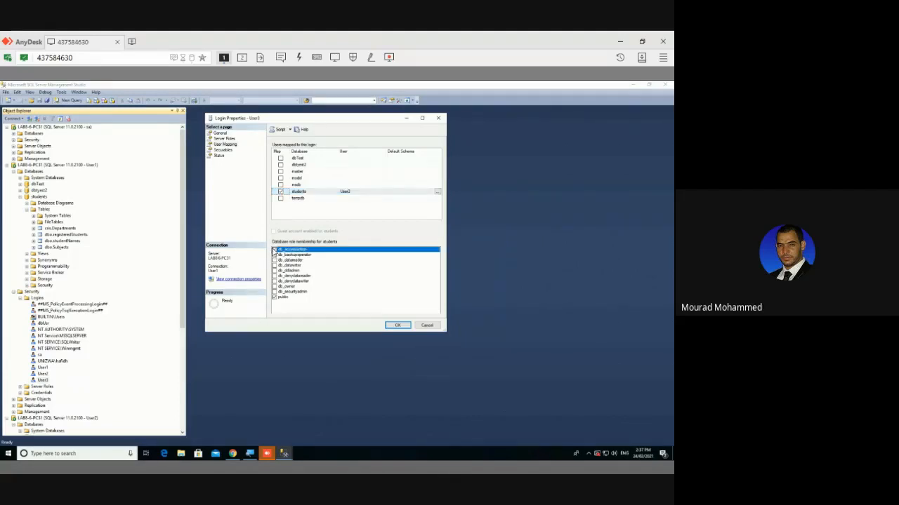
{"action": "left_click", "coordinate": [274, 287]}
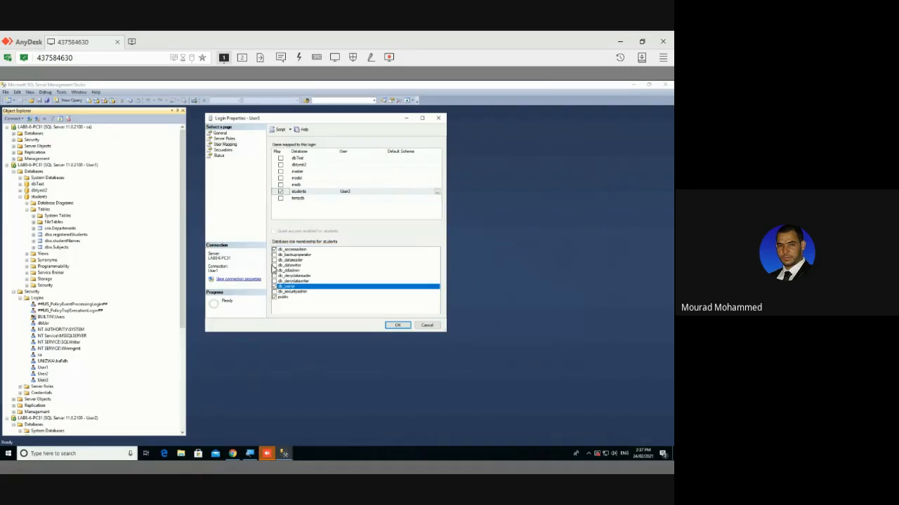
{"action": "left_click", "coordinate": [275, 266]}
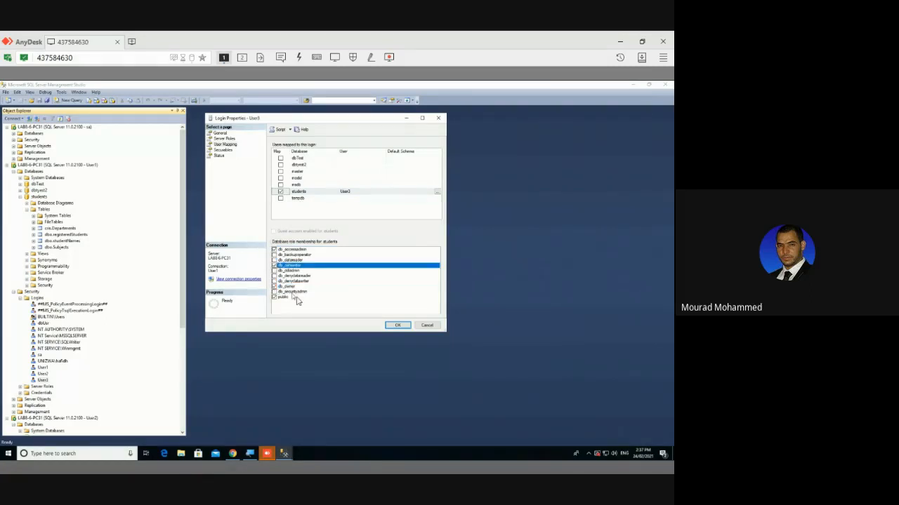
{"action": "left_click", "coordinate": [398, 325]}
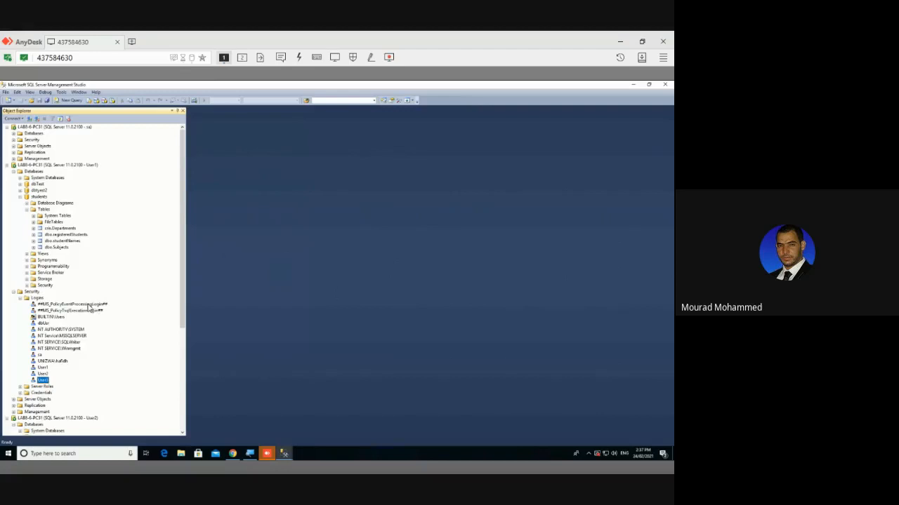
{"action": "scroll", "coordinate": [70, 337], "scroll_direction": "down", "scroll_amount": 4}
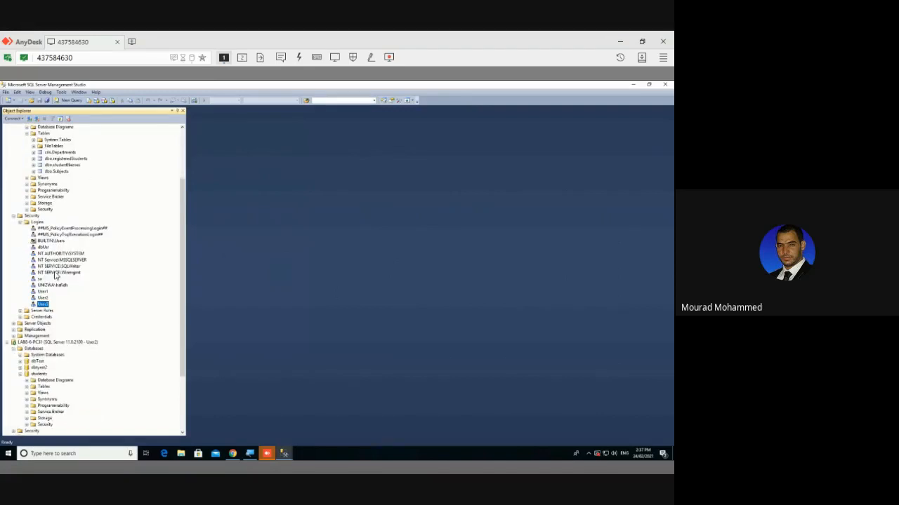
Refresh User3's database list and expand its students database contents
{"action": "right_click", "coordinate": [36, 349]}
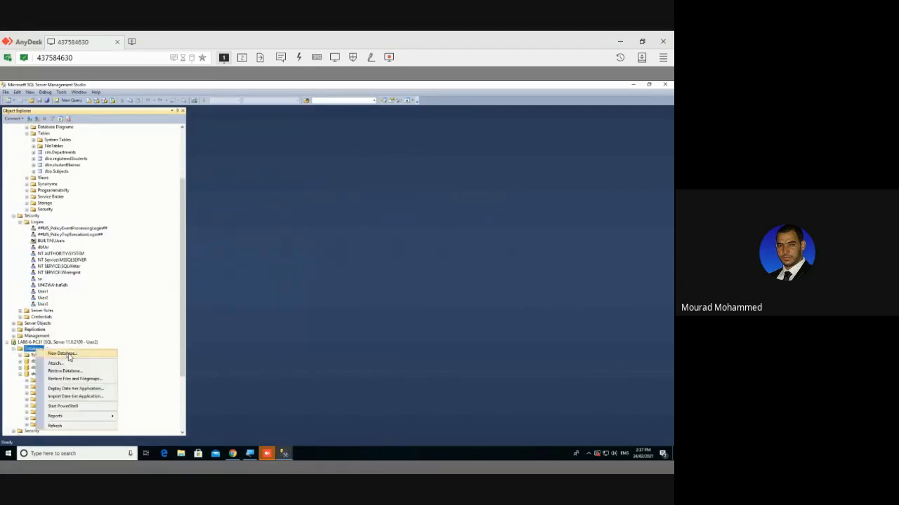
{"action": "mouse_move", "coordinate": [74, 419]}
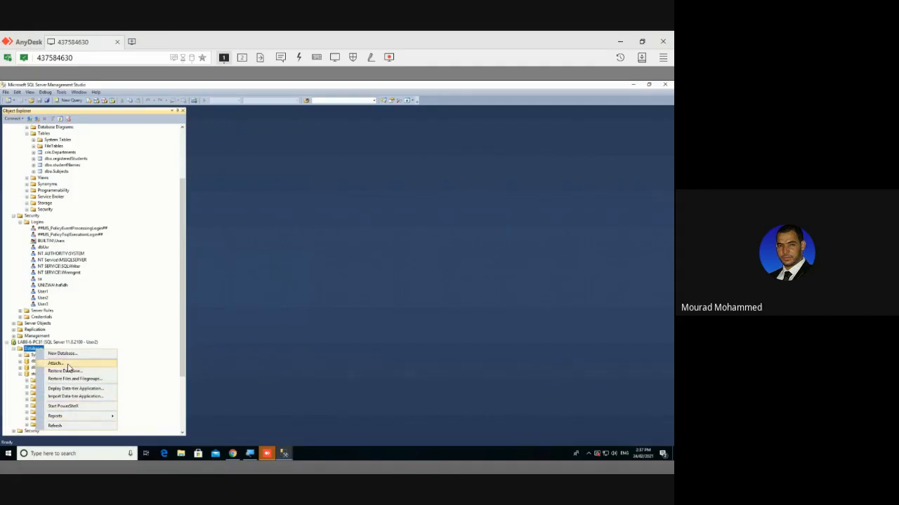
{"action": "left_click", "coordinate": [59, 124]}
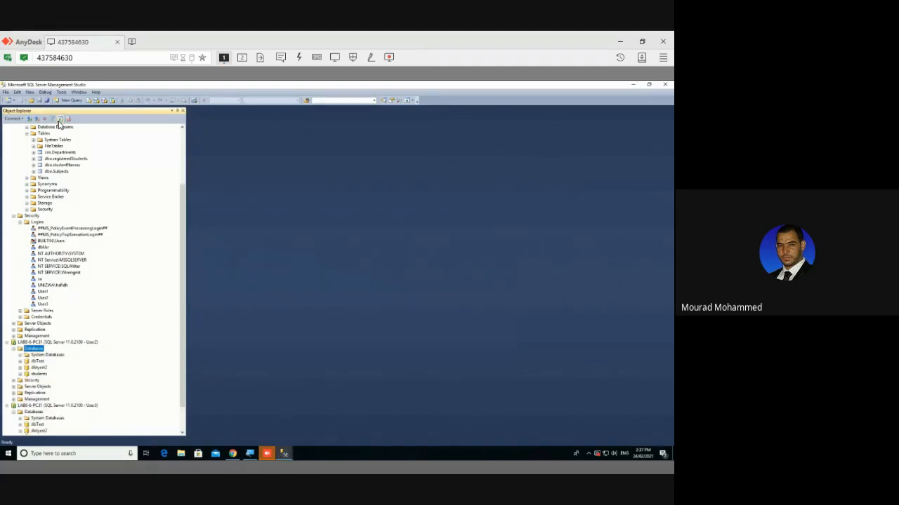
{"action": "scroll", "coordinate": [66, 316], "scroll_direction": "down", "scroll_amount": 2}
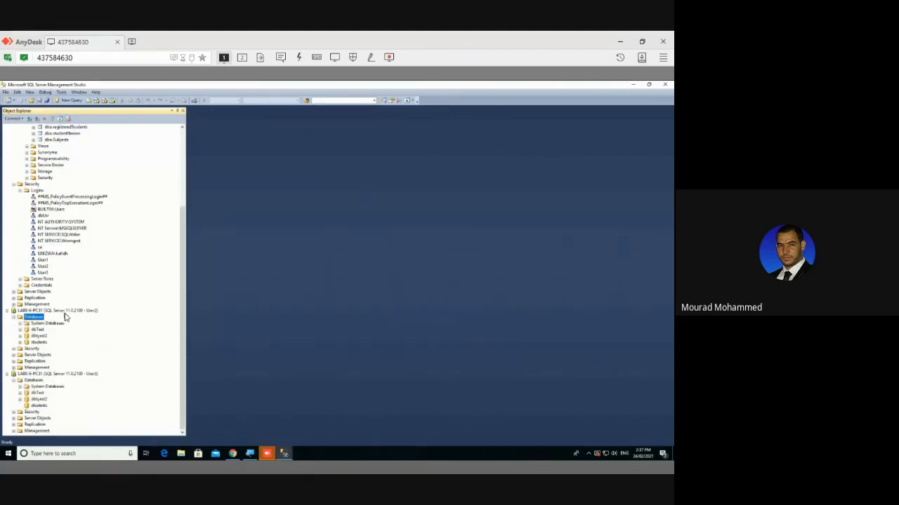
{"action": "right_click", "coordinate": [34, 381]}
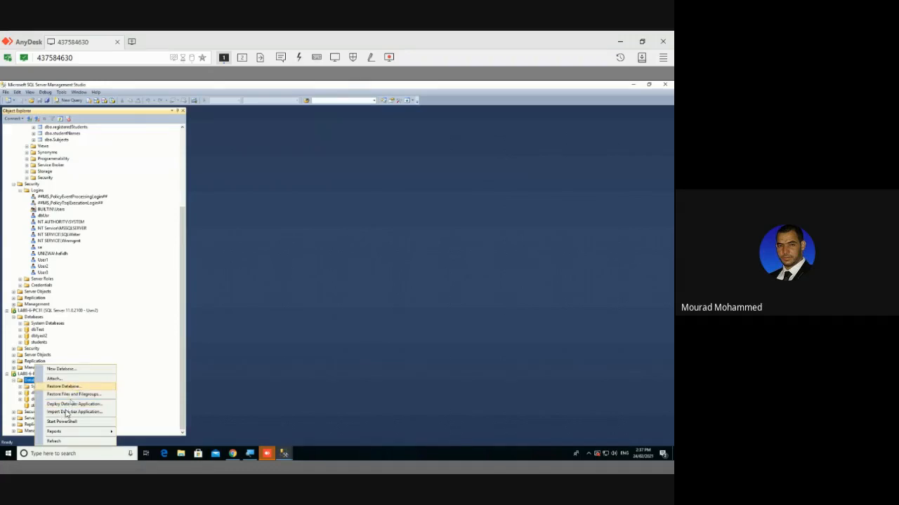
{"action": "left_click", "coordinate": [54, 440]}
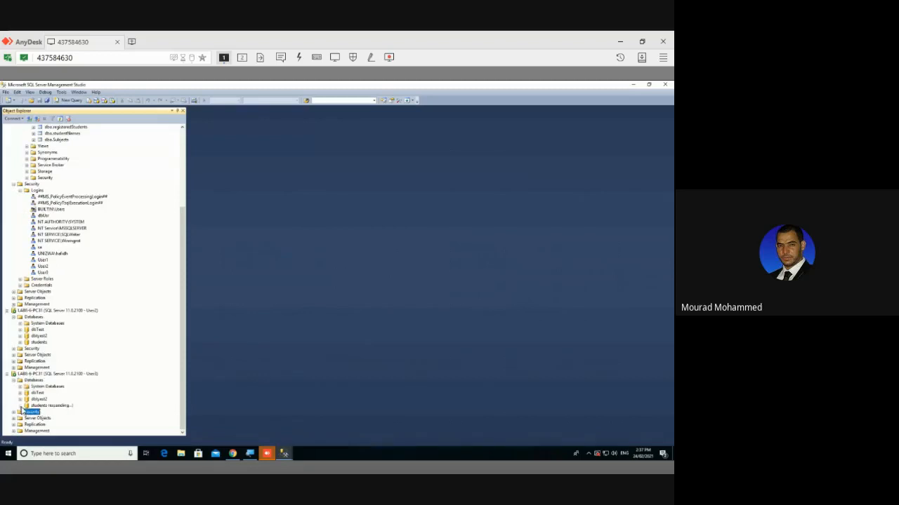
{"action": "left_click", "coordinate": [21, 406]}
{"action": "scroll", "coordinate": [85, 374], "scroll_direction": "down", "scroll_amount": 2}
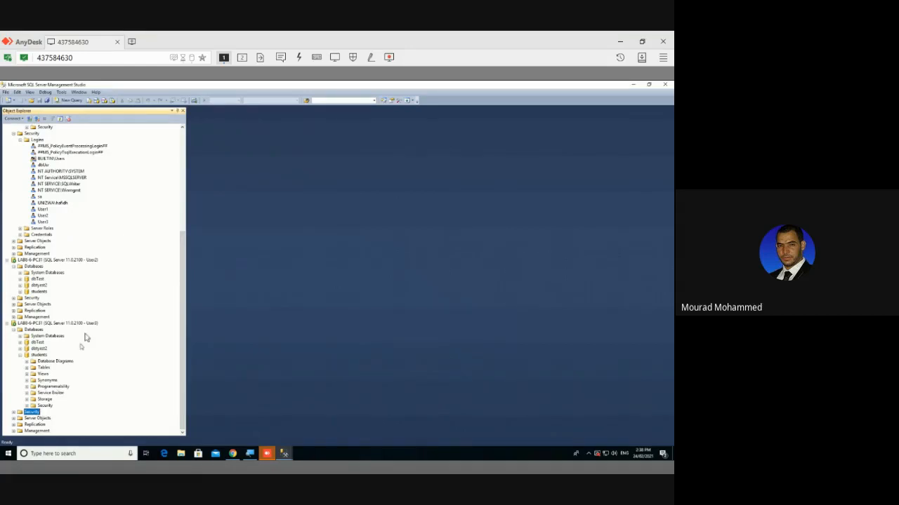
Switch to Chrome and scroll the INFS311_LAB_W2 handout to page 2
{"action": "left_click", "coordinate": [233, 454]}
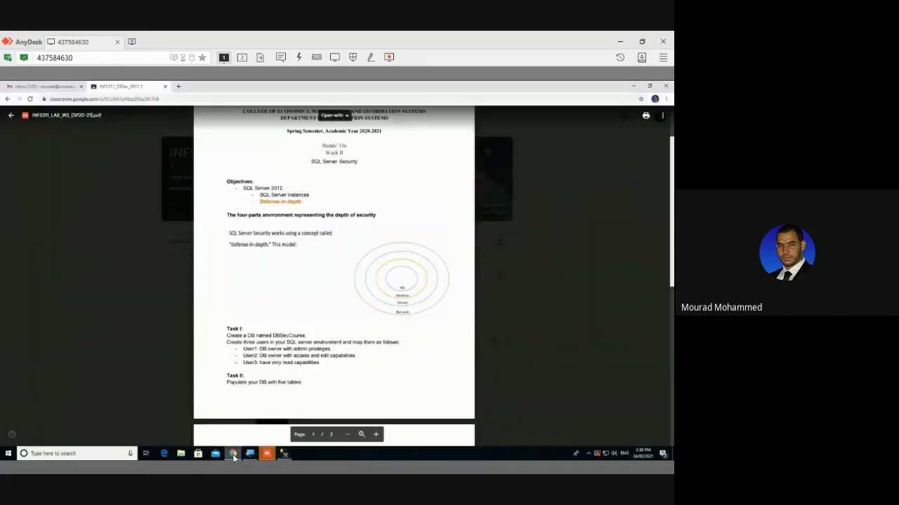
{"action": "scroll", "coordinate": [269, 293], "scroll_direction": "down", "scroll_amount": 3}
{"action": "scroll", "coordinate": [271, 290], "scroll_direction": "down", "scroll_amount": 2}
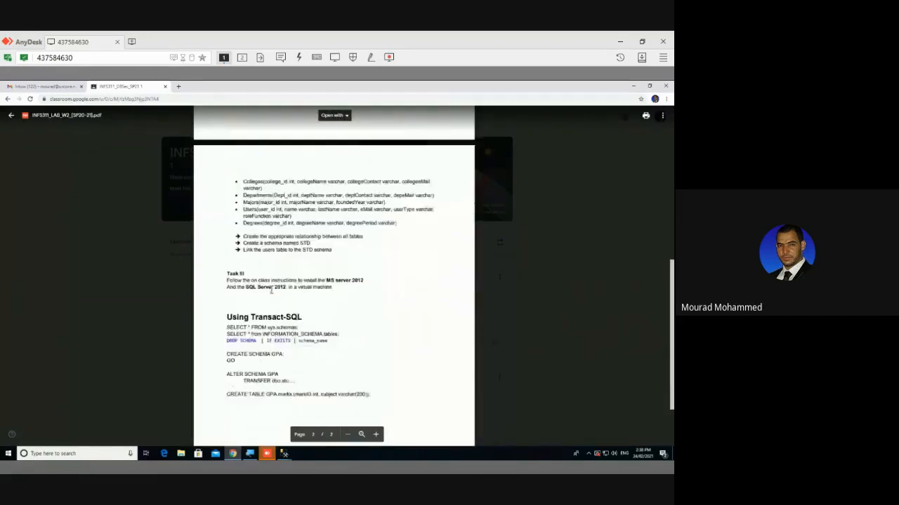